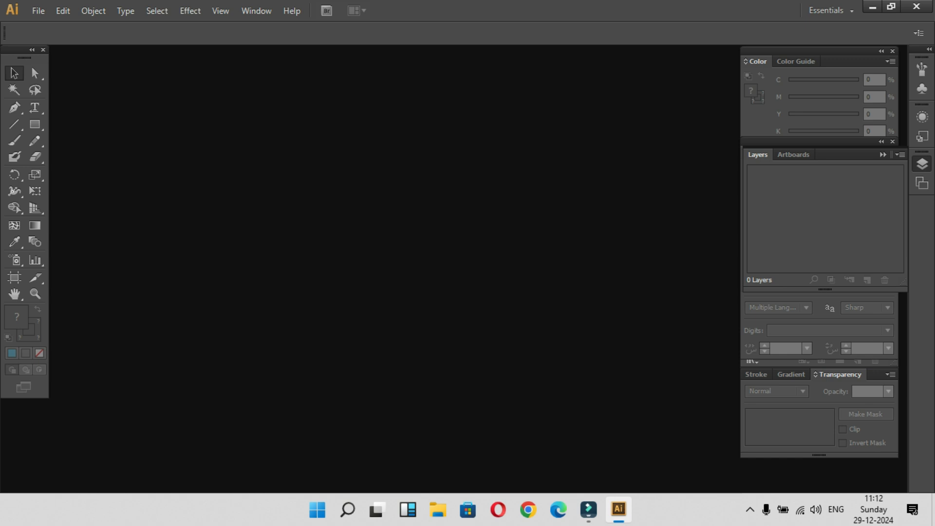
# Step: Create a new landscape A4 document with one artboard, centimetre units and CMYK colour mode
pyautogui.click(38, 11)
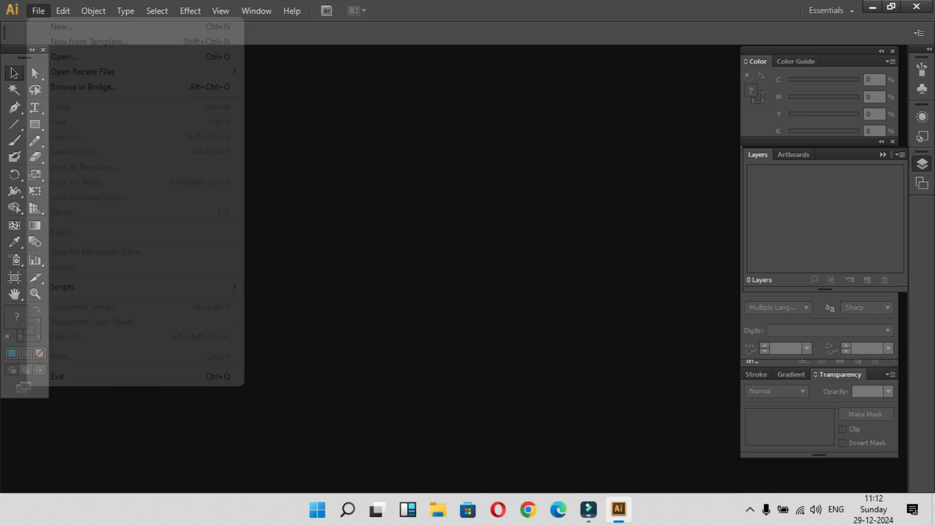
pyautogui.click(62, 27)
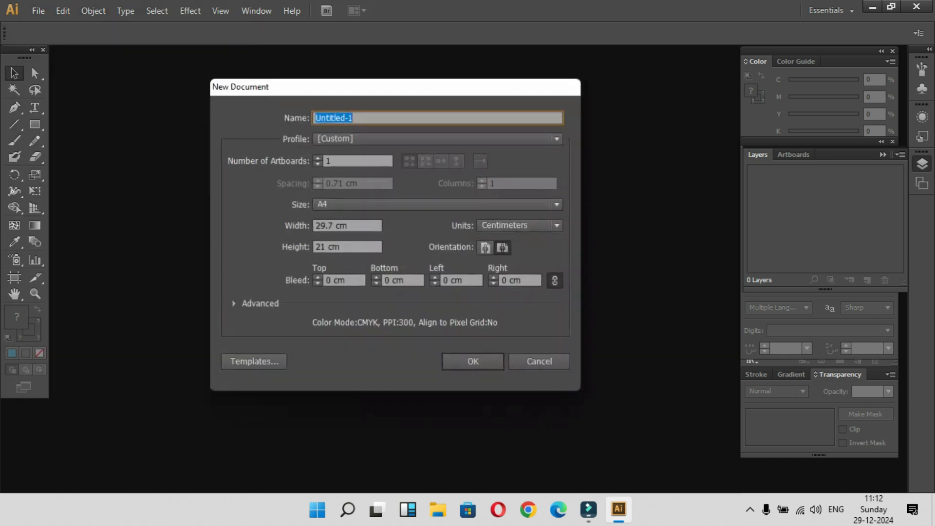
pyautogui.click(474, 358)
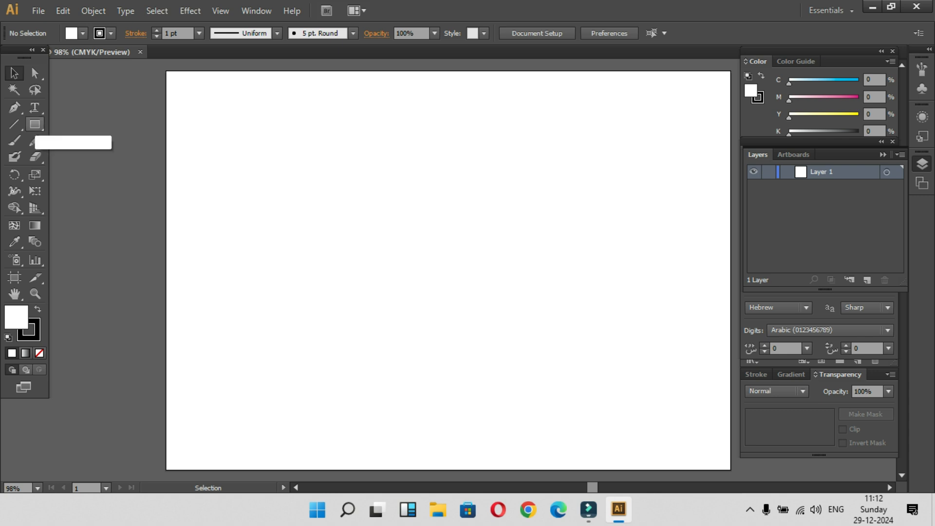
# Step: Draw a large rectangle in the upper middle of the artboard, fill it with red E03D3D and deselect it
pyautogui.click(34, 125)
pyautogui.moveTo(294, 154); pyautogui.dragTo(514, 323)
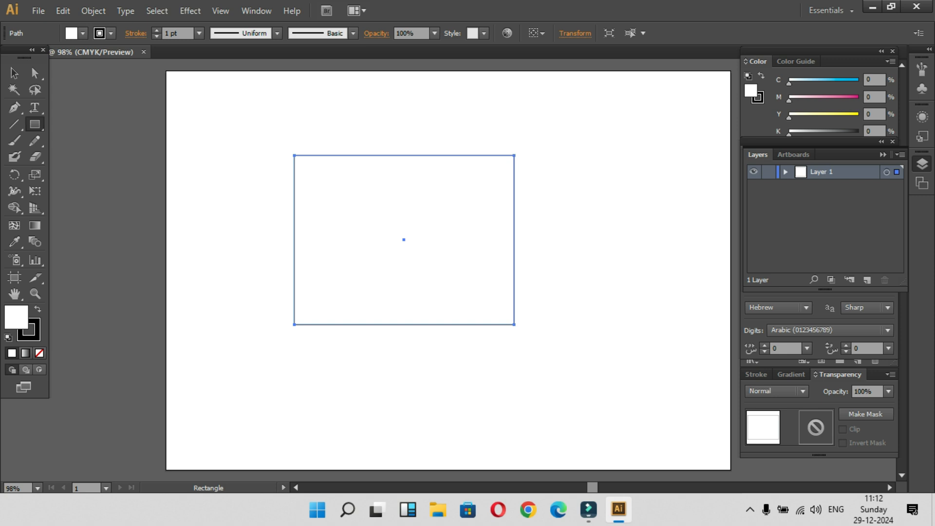
pyautogui.doubleClick(16, 317)
pyautogui.click(563, 189)
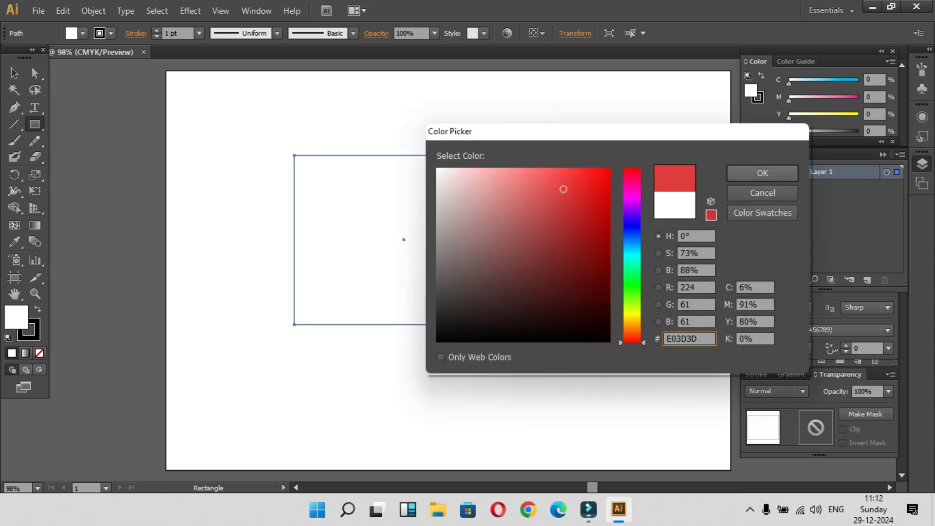
pyautogui.click(762, 173)
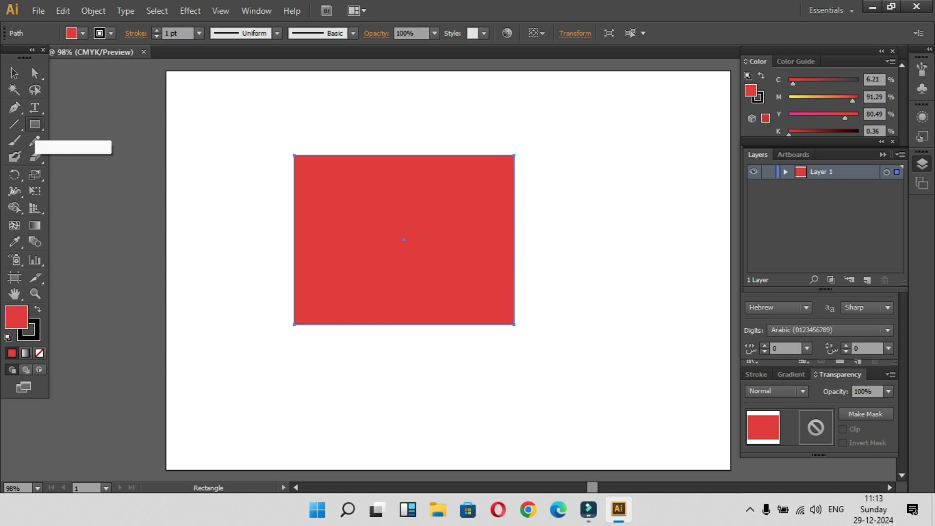
pyautogui.rightClick(34, 127)
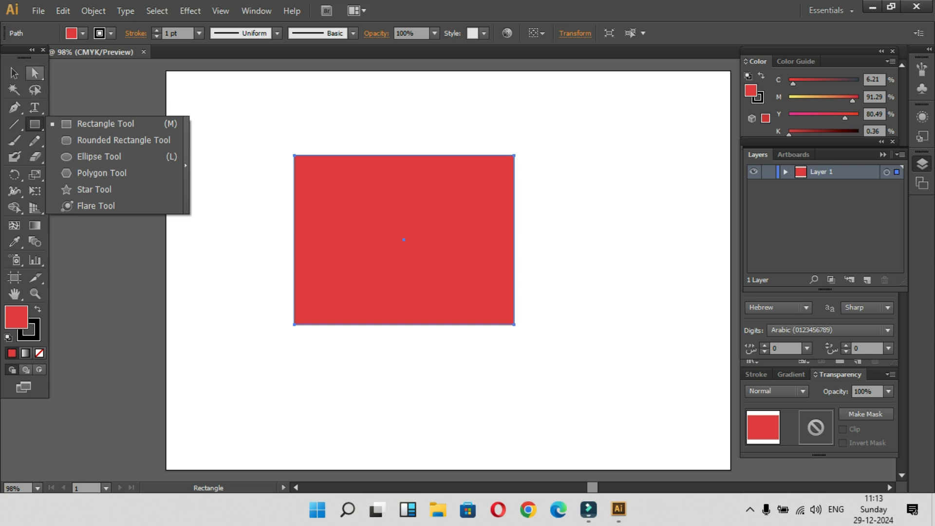
pyautogui.click(14, 73)
pyautogui.click(222, 127)
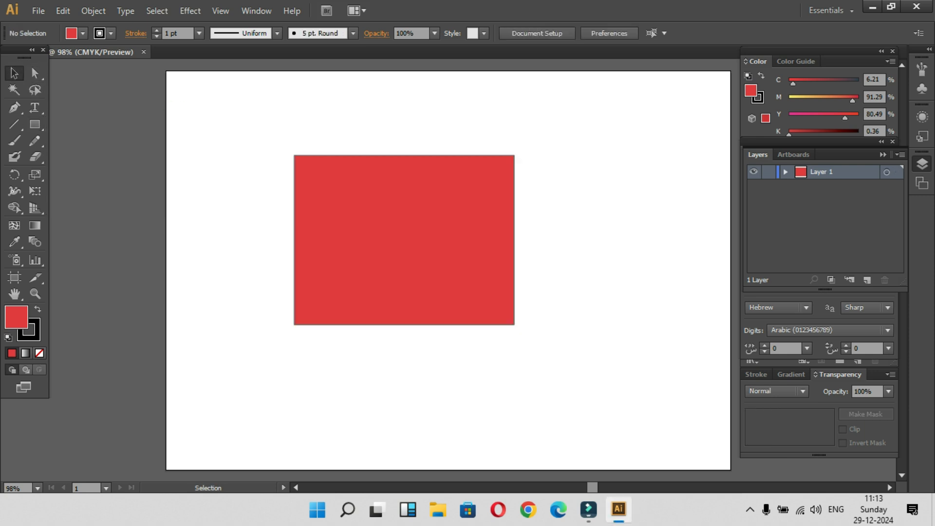
# Step: Set the fill colour to blue and draw a circle with the Ellipse tool overlapping the rectangle's upper-left corner
pyautogui.doubleClick(16, 317)
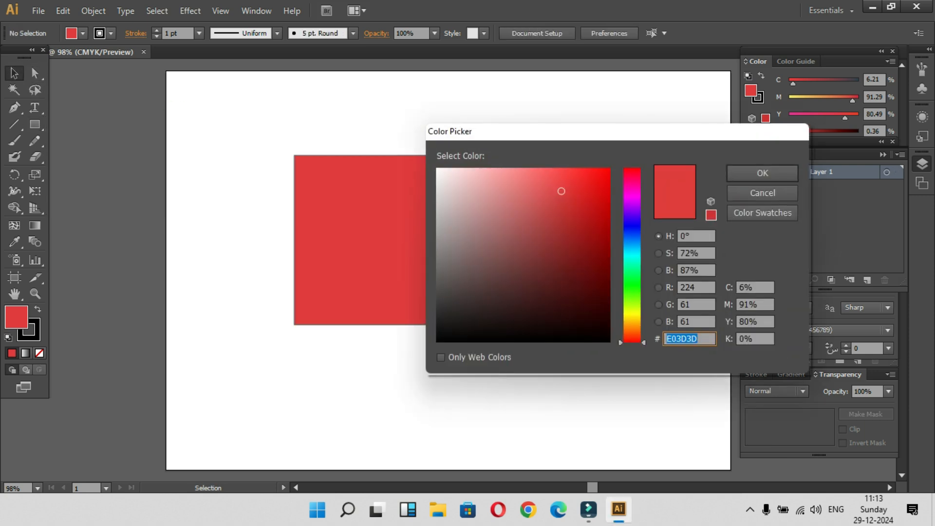
pyautogui.write('0F70B2')
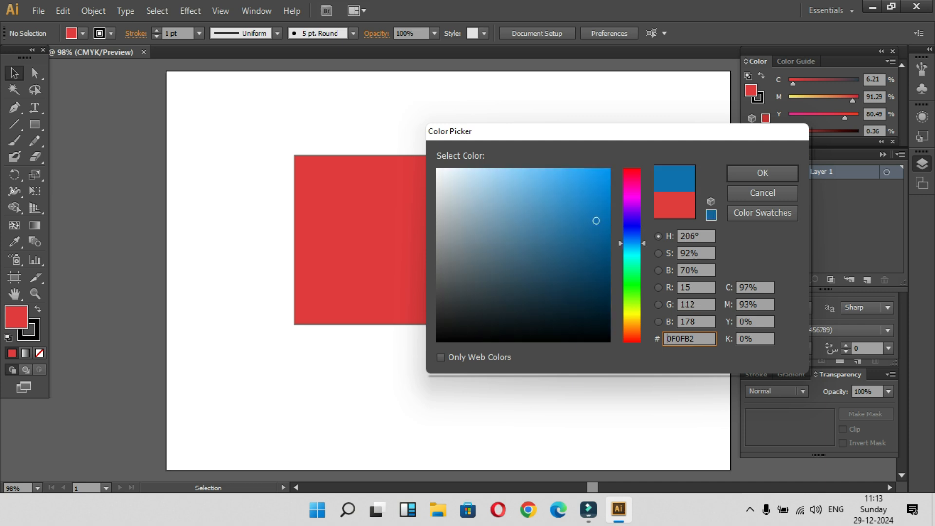
pyautogui.press('Return')
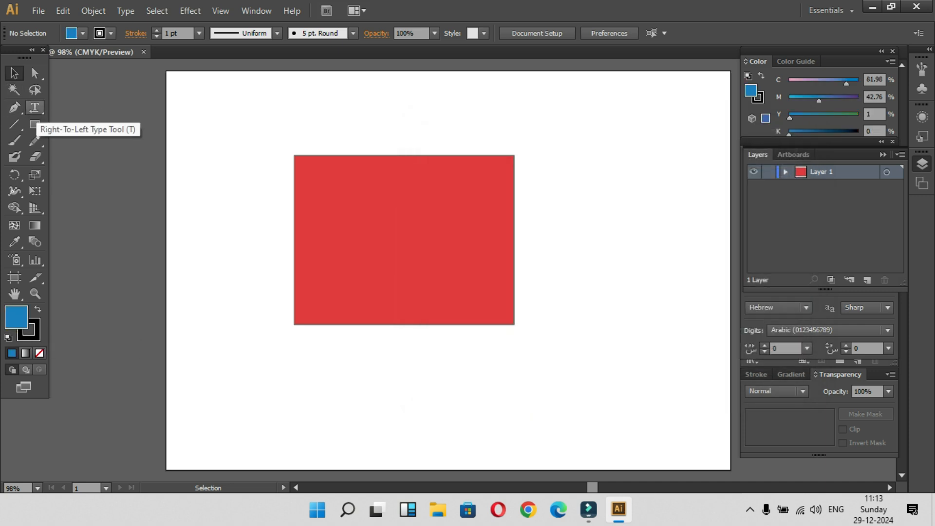
pyautogui.click(34, 124)
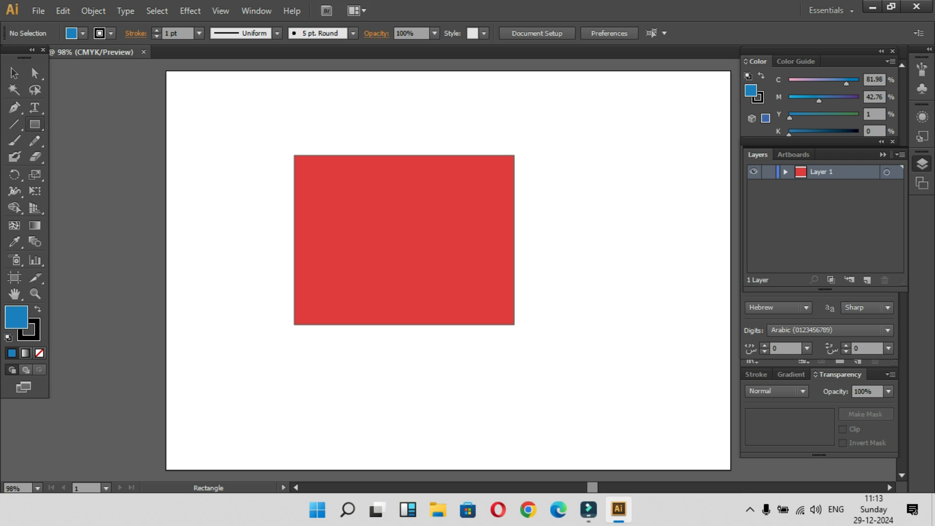
pyautogui.rightClick(35, 124)
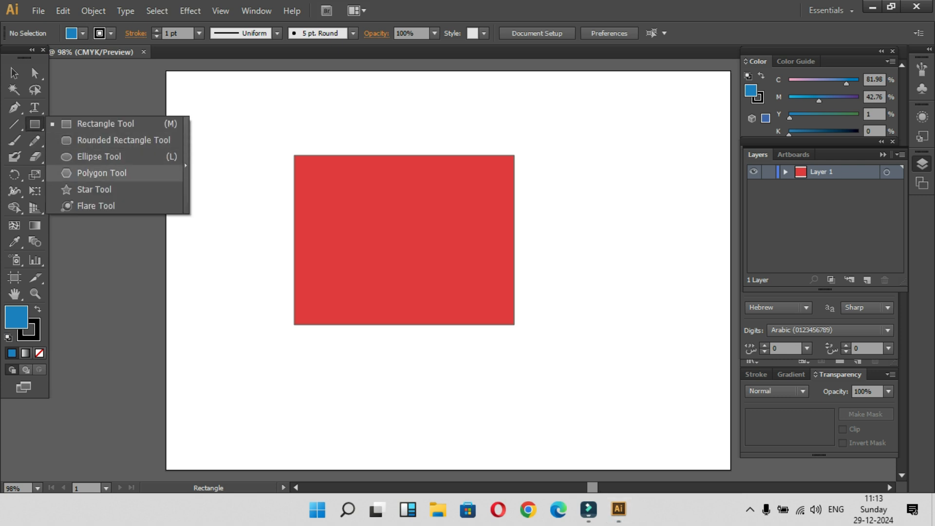
pyautogui.click(92, 156)
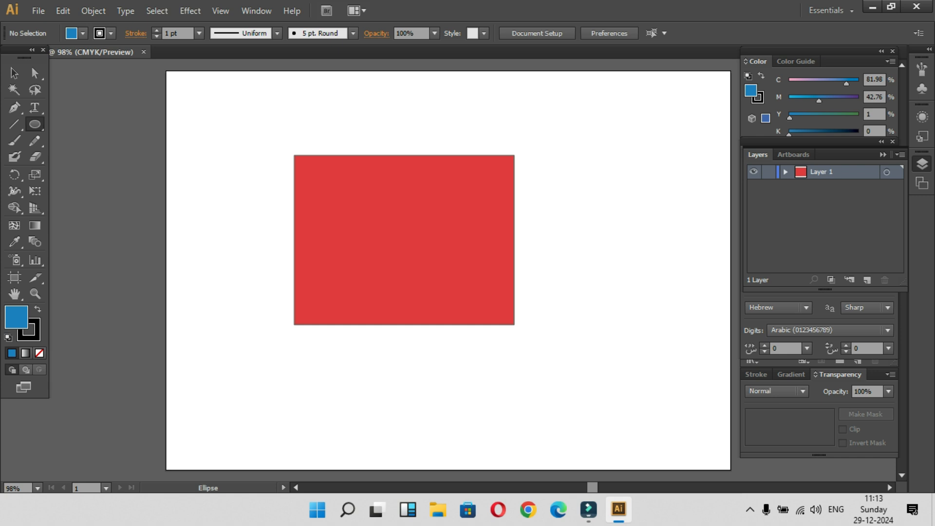
pyautogui.moveTo(251, 133); pyautogui.dragTo(360, 240)
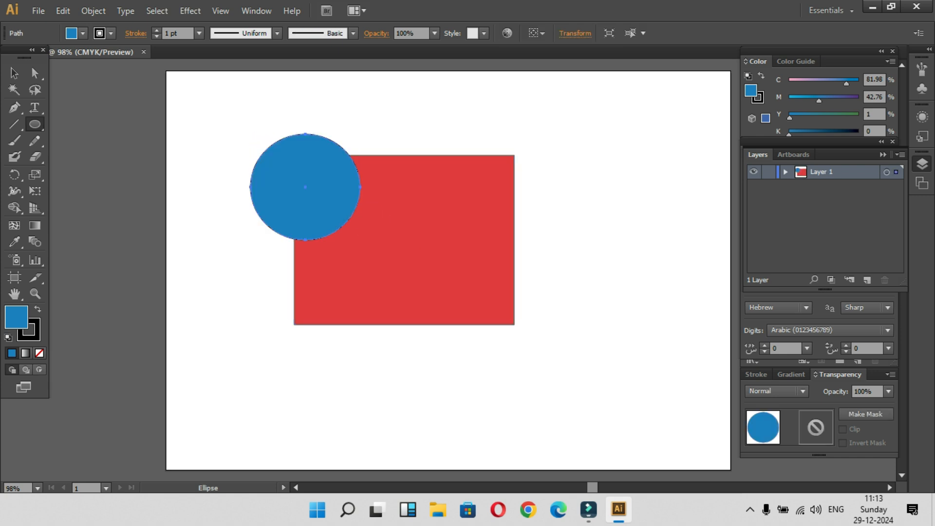
pyautogui.click(14, 73)
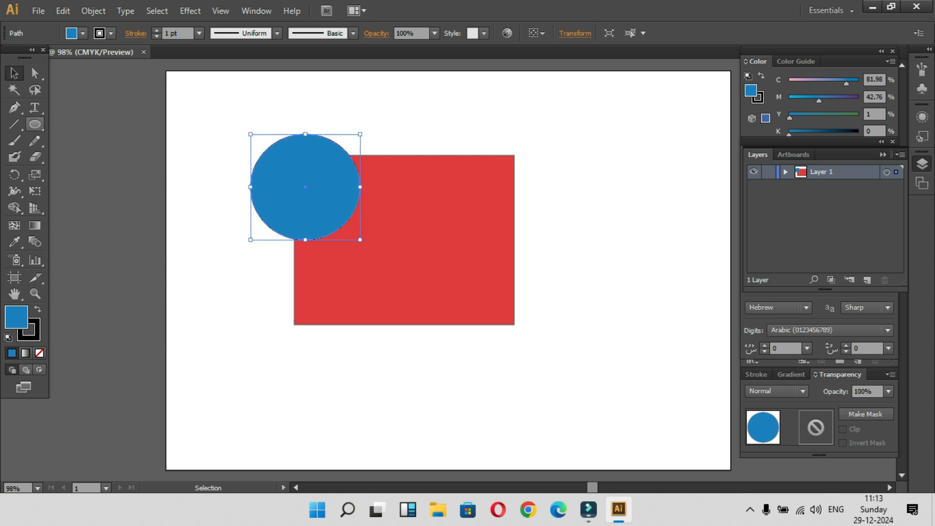
# Step: Pick the Star tool, change the selected circle's fill to green 16F937 and deselect the circle
pyautogui.moveTo(35, 124); pyautogui.dragTo(92, 189)
pyautogui.doubleClick(16, 317)
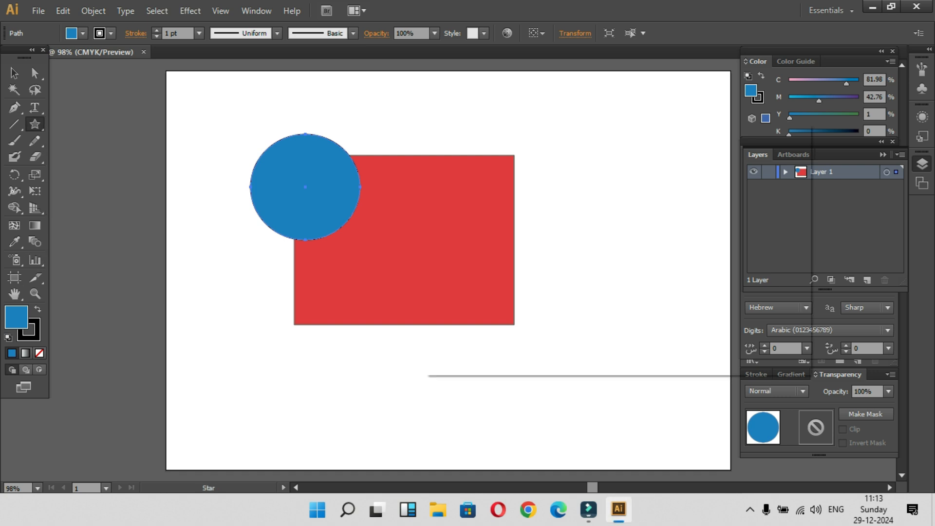
pyautogui.click(632, 280)
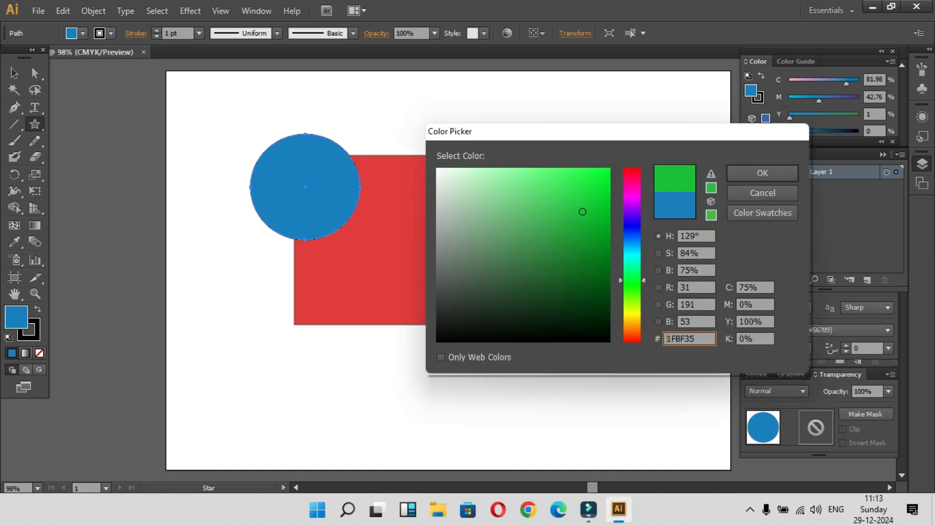
pyautogui.click(595, 173)
pyautogui.click(762, 173)
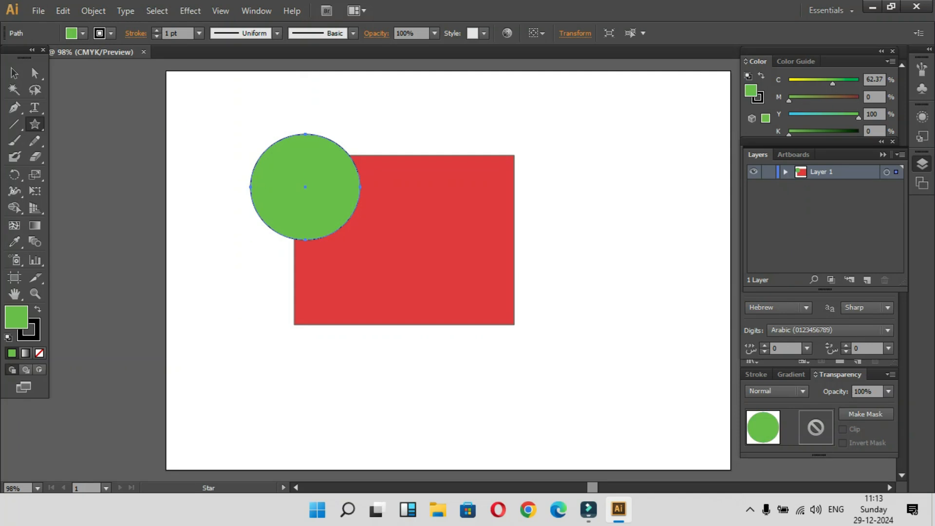
pyautogui.press('v')
pyautogui.hotkey('ctrl', 'shift', 'a')
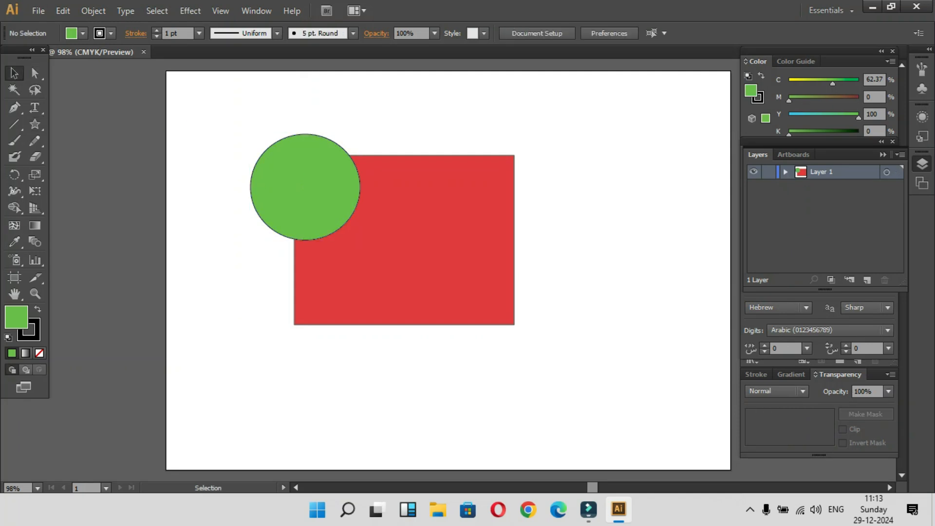
# Step: With nothing selected, set the fill colour to a medium blue of about C 78, M 67, Y 0, K 0
pyautogui.doubleClick(15, 318)
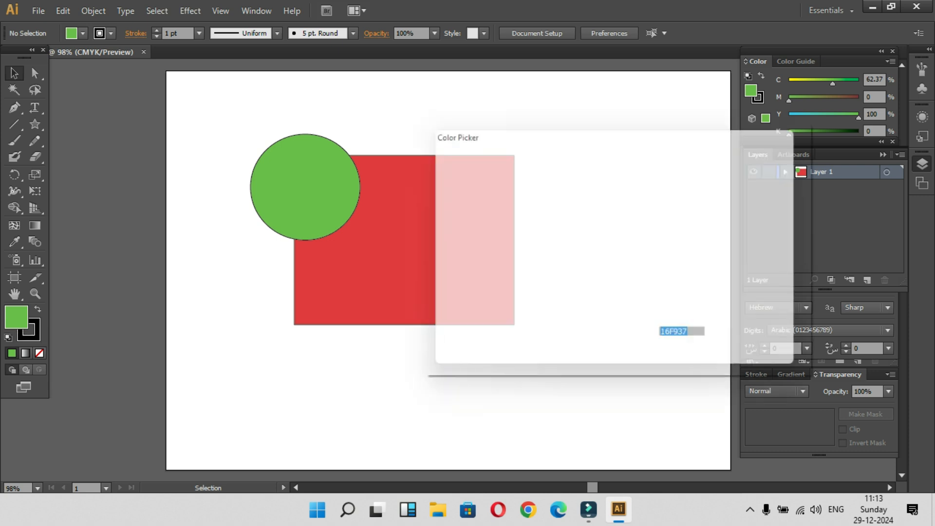
pyautogui.click(632, 230)
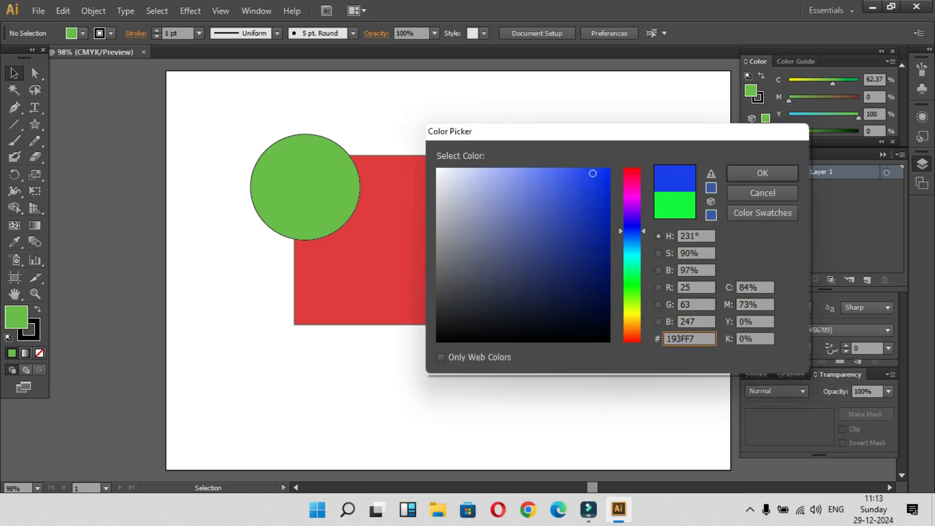
pyautogui.click(563, 182)
pyautogui.click(762, 174)
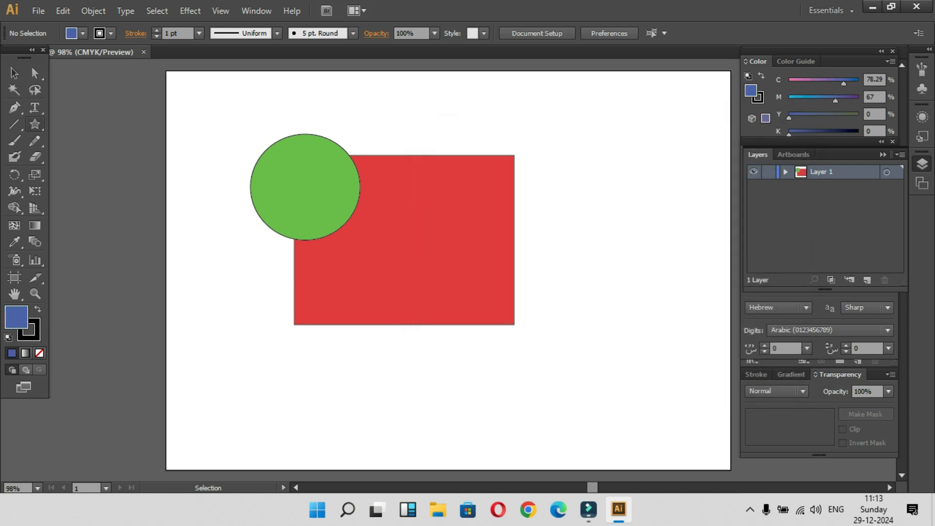
# Step: Draw a blue five-pointed star over the green circle and move it so it overlaps both the circle and the rectangle
pyautogui.click(34, 124)
pyautogui.moveTo(305, 188); pyautogui.dragTo(357, 220)
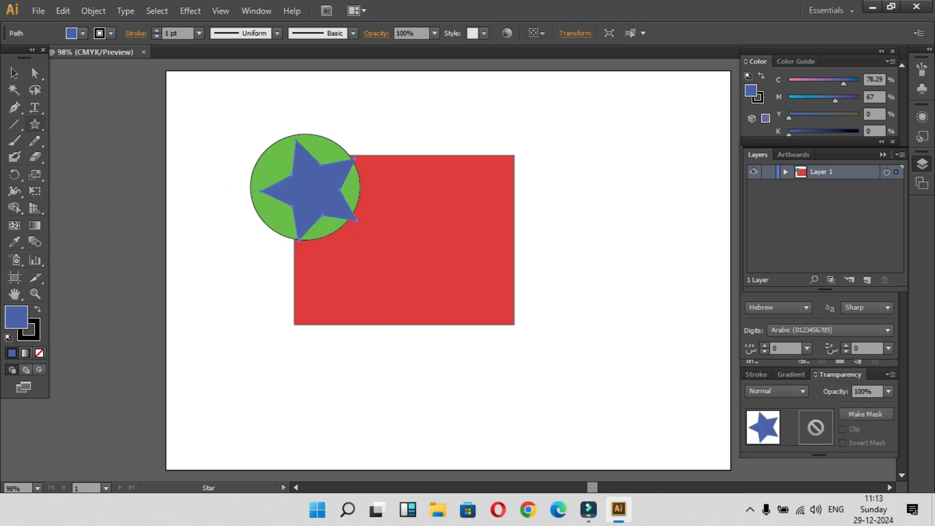
pyautogui.press('v')
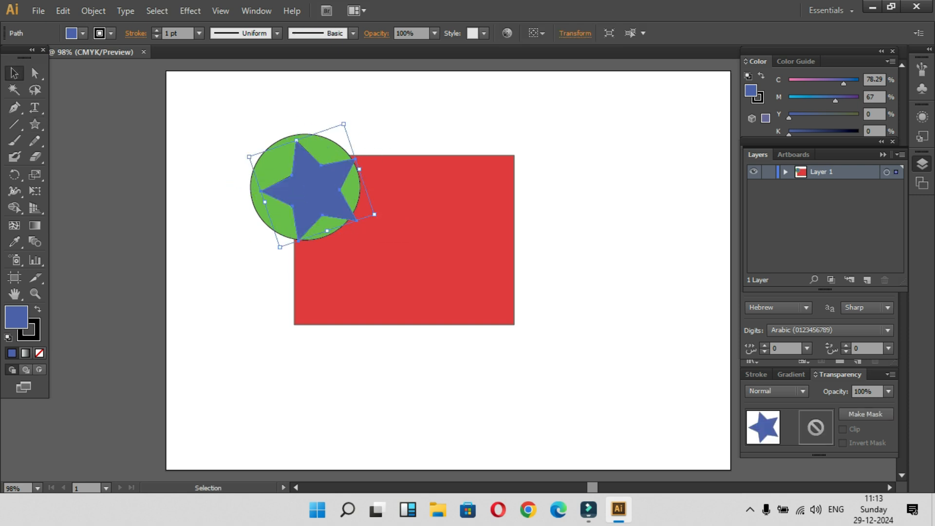
pyautogui.moveTo(312, 195); pyautogui.dragTo(346, 237)
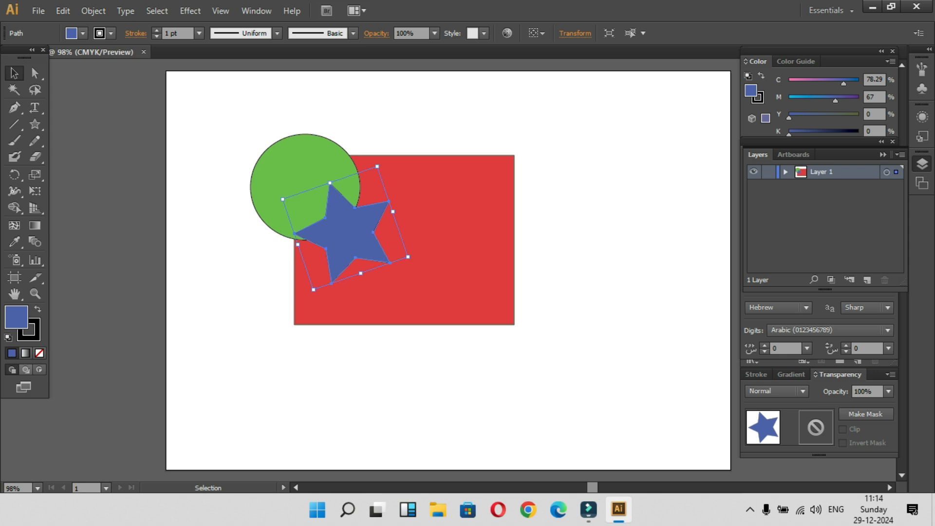
# Step: Delete the green circle and the blue star, leaving the red rectangle
pyautogui.click(25, 370)
pyautogui.moveTo(238, 138); pyautogui.dragTo(385, 293)
pyautogui.click(390, 359)
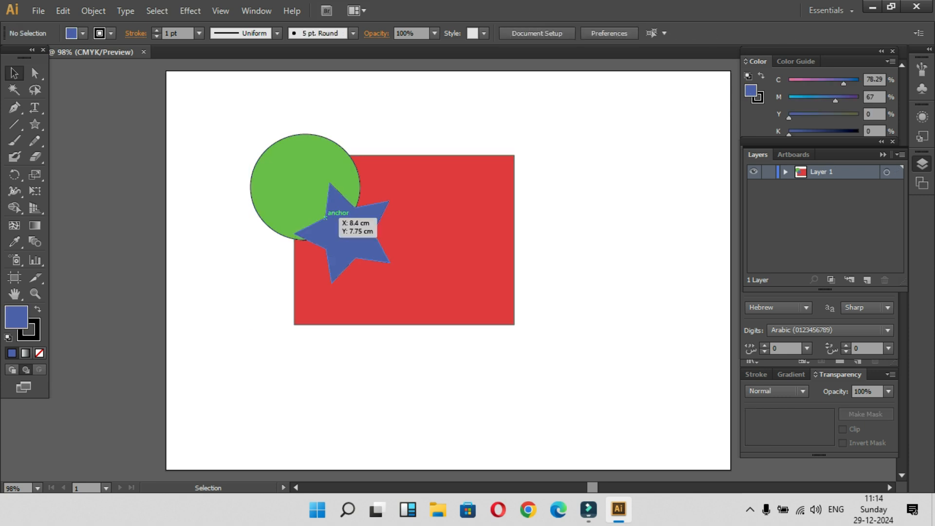
pyautogui.click(304, 188)
pyautogui.press('Delete')
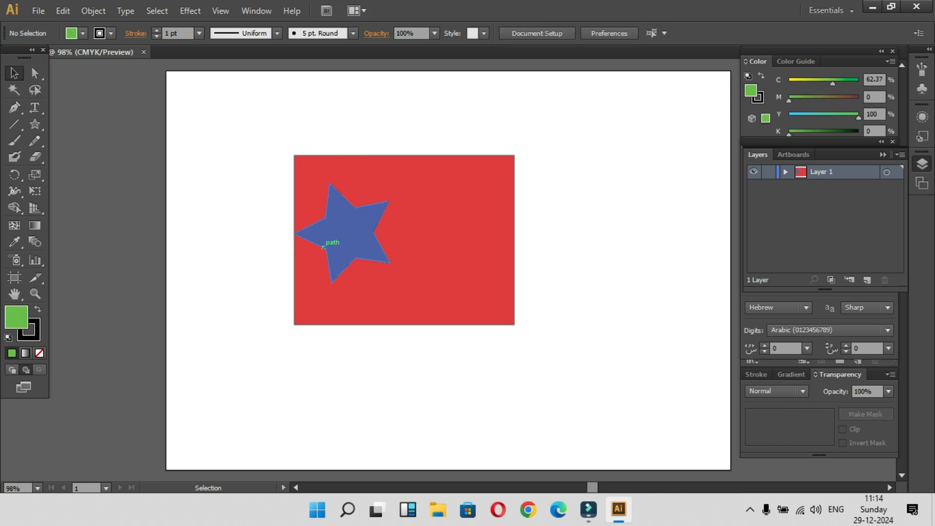
pyautogui.click(331, 244)
pyautogui.press('Delete')
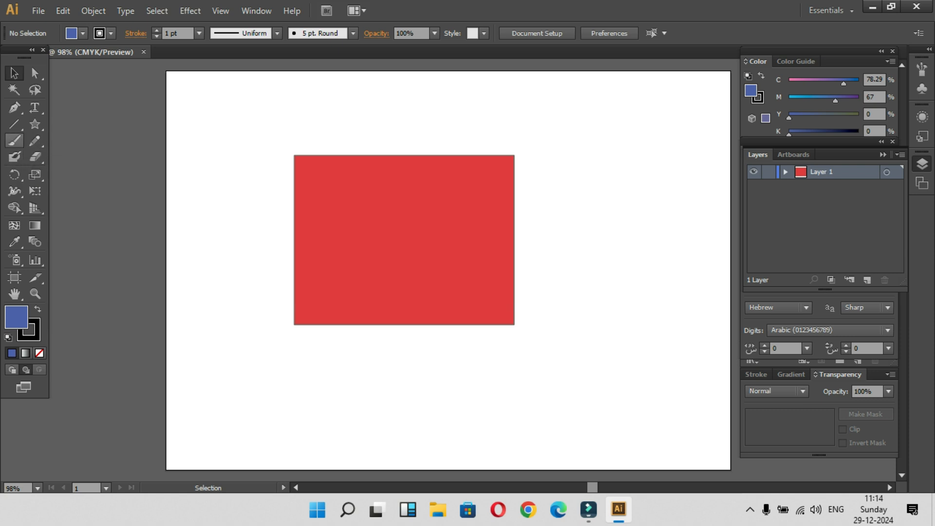
# Step: Switch to Draw Behind mode, draw a blue circle with the Ellipse tool behind the rectangle's upper-left corner and deselect it
pyautogui.click(35, 124)
pyautogui.click(99, 156)
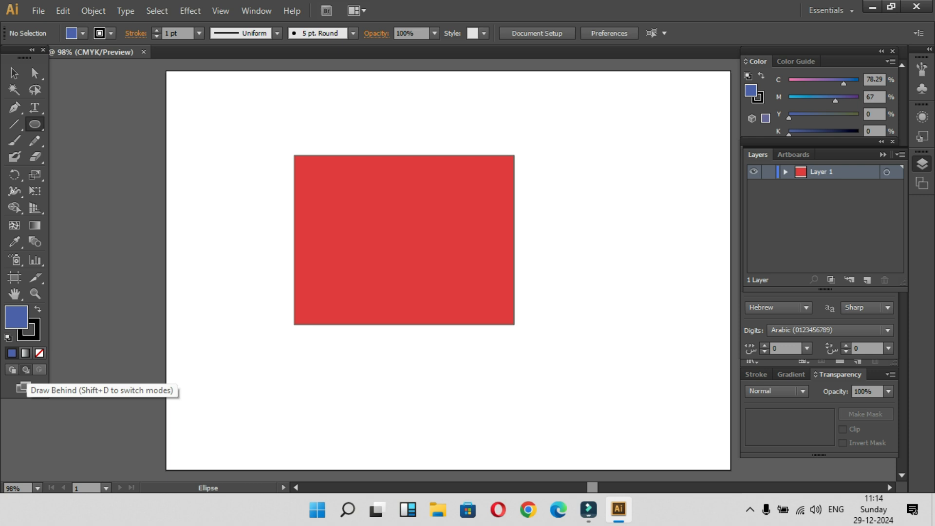
pyautogui.click(27, 370)
pyautogui.moveTo(253, 129); pyautogui.dragTo(352, 228)
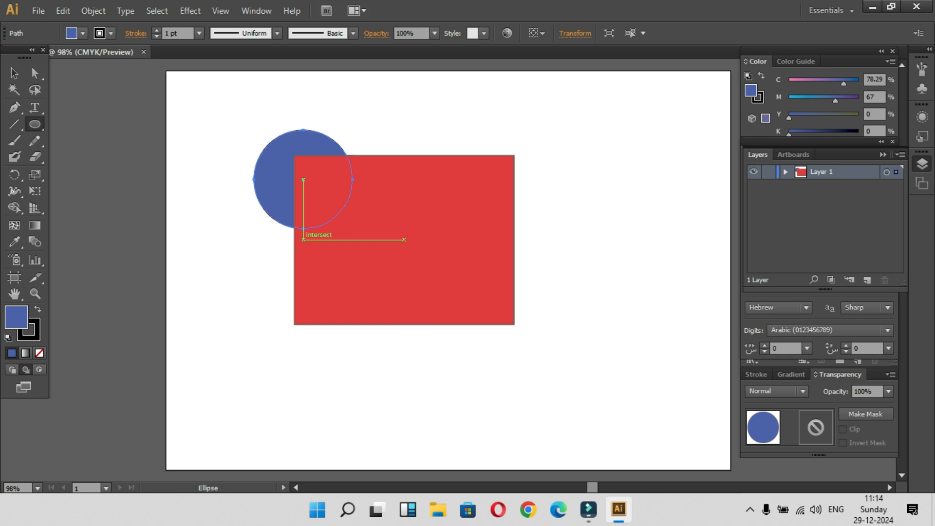
pyautogui.press('v')
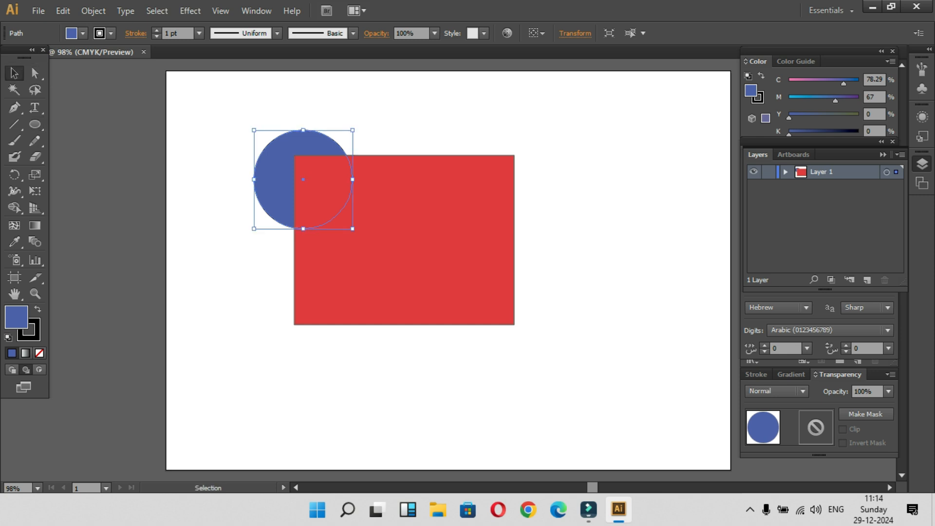
pyautogui.hotkey('ctrl', 'shift', 'a')
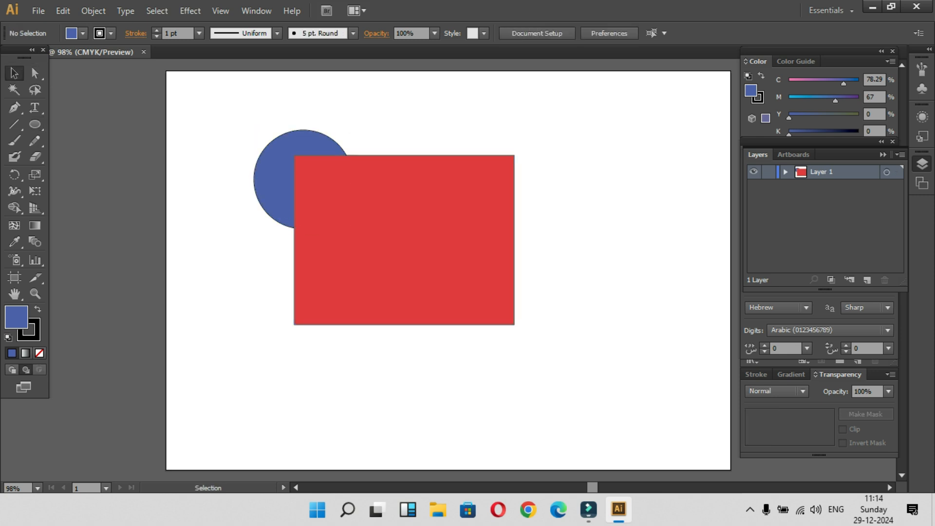
# Step: Choose the Star tool and set the fill colour to green, about C 82, M 5, Y 100, K 0
pyautogui.moveTo(35, 123); pyautogui.dragTo(95, 189)
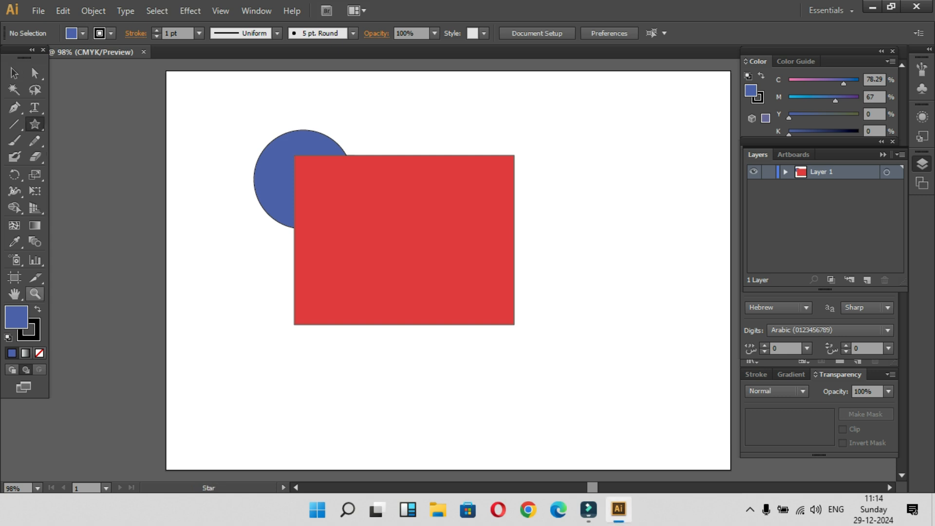
pyautogui.doubleClick(17, 317)
pyautogui.click(632, 284)
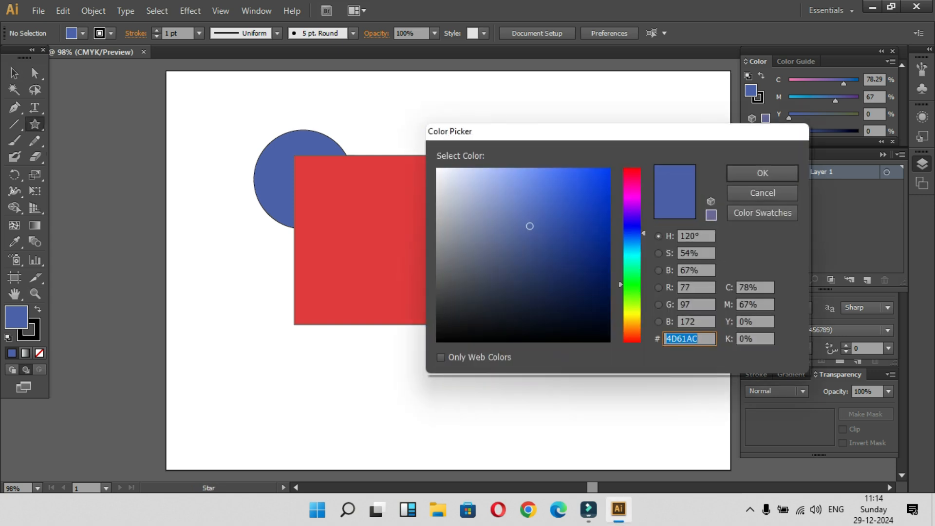
pyautogui.click(599, 226)
pyautogui.click(762, 173)
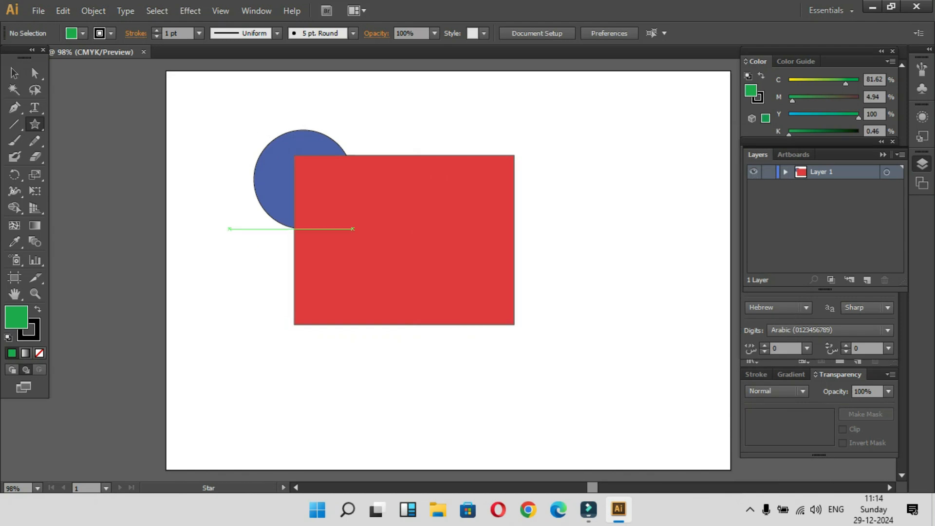
# Step: Draw a green five-pointed star behind the other shapes, move it to overlap the blue circle and the rectangle's upper-left corner, and deselect it
pyautogui.moveTo(193, 147)
pyautogui.mouseDown()
pyautogui.moveTo(251, 193)
pyautogui.moveTo(238, 179)
pyautogui.mouseUp()
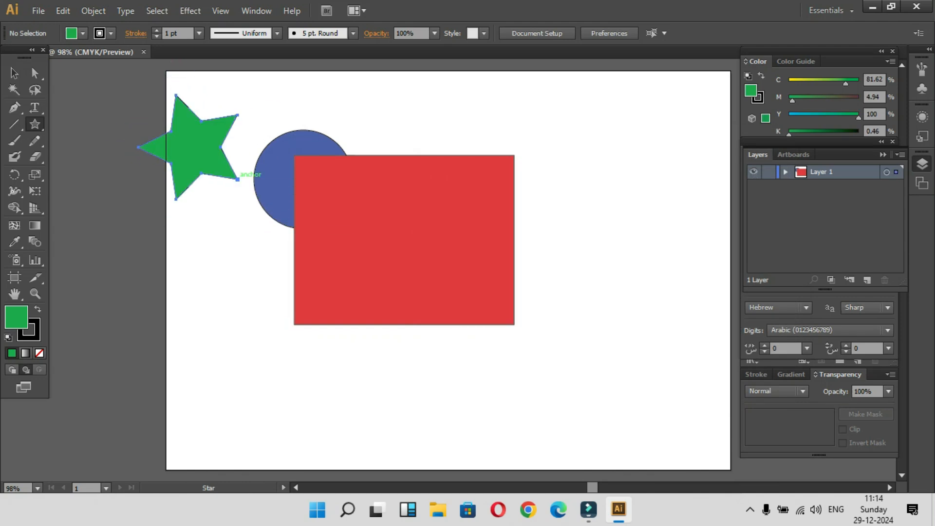
pyautogui.press('v')
pyautogui.moveTo(175, 199); pyautogui.dragTo(244, 251)
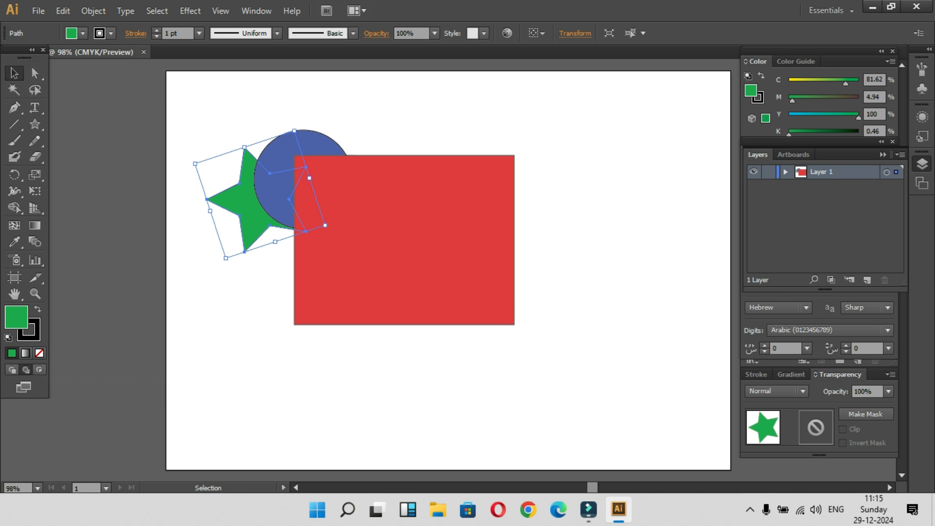
pyautogui.click(204, 117)
# Step: Delete the green star and the blue circle, leaving the red rectangle
pyautogui.click(244, 202)
pyautogui.press('Delete')
pyautogui.click(275, 161)
pyautogui.press('Delete')
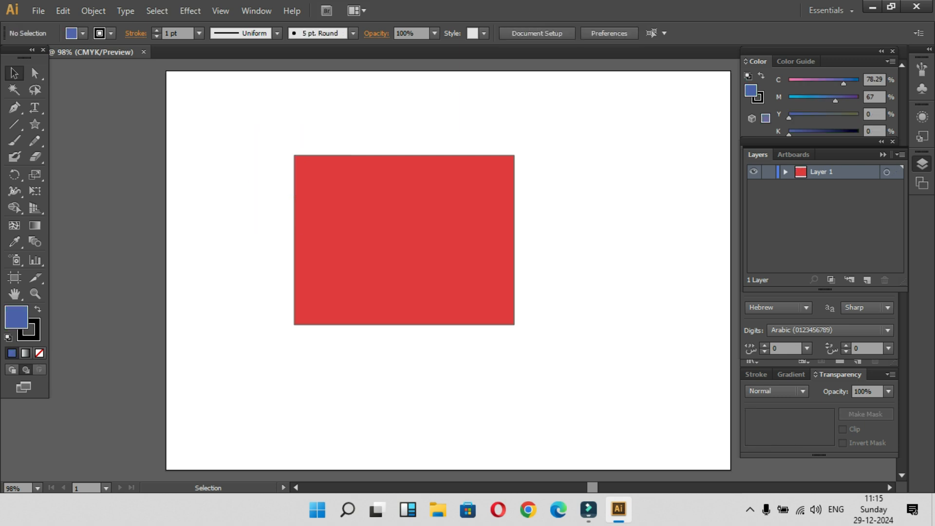
# Step: Select the red rectangle, turn on Draw Inside mode for it and deselect the rectangle
pyautogui.click(404, 240)
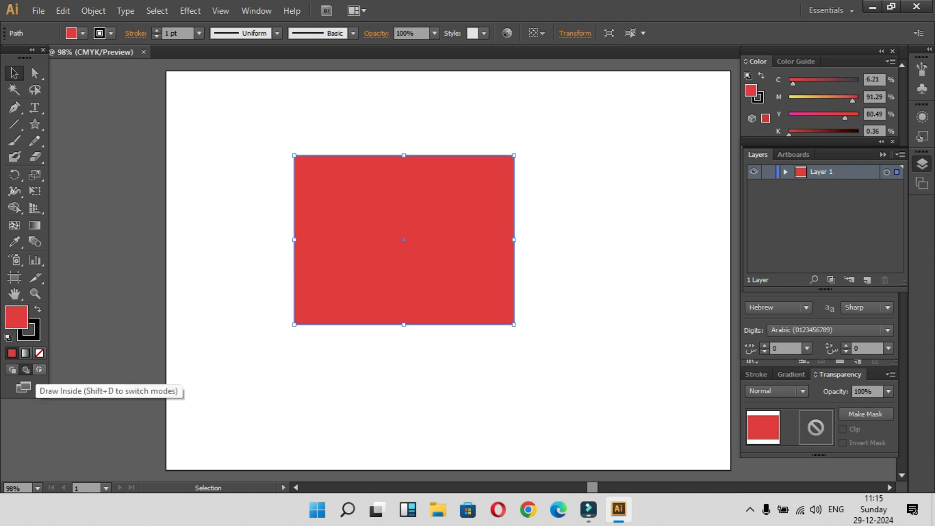
pyautogui.click(39, 370)
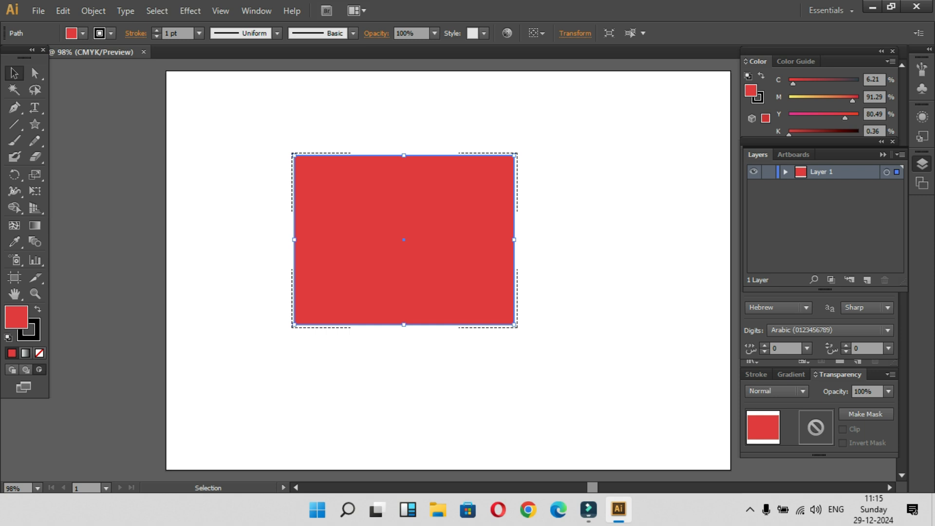
pyautogui.click(35, 123)
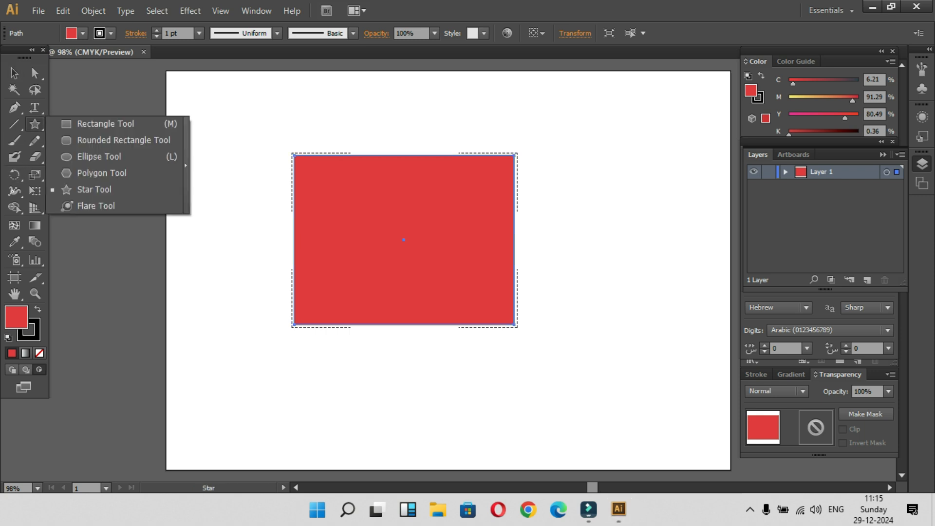
pyautogui.click(14, 73)
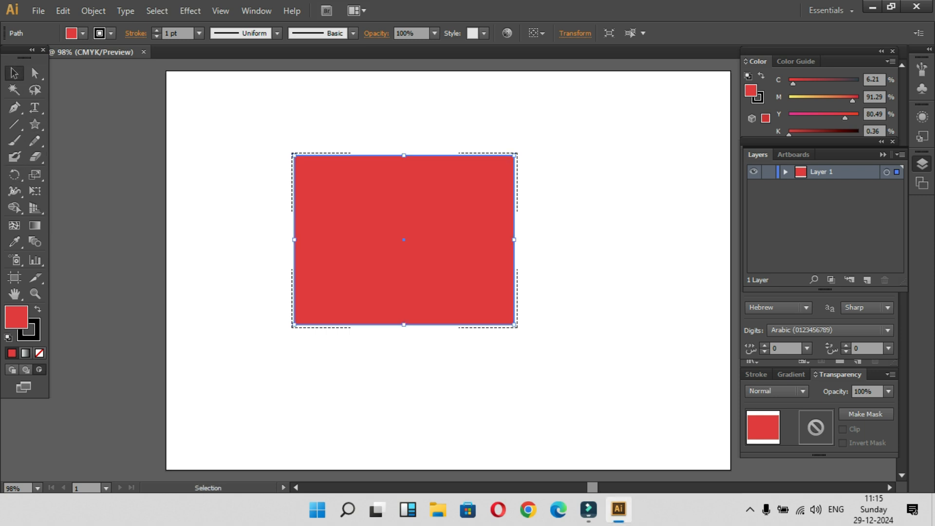
pyautogui.hotkey('ctrl', 'shift', 'a')
# Step: Set the fill colour to blue, hex 386DF2 (C 77, M 60, Y 0, K 0)
pyautogui.doubleClick(16, 317)
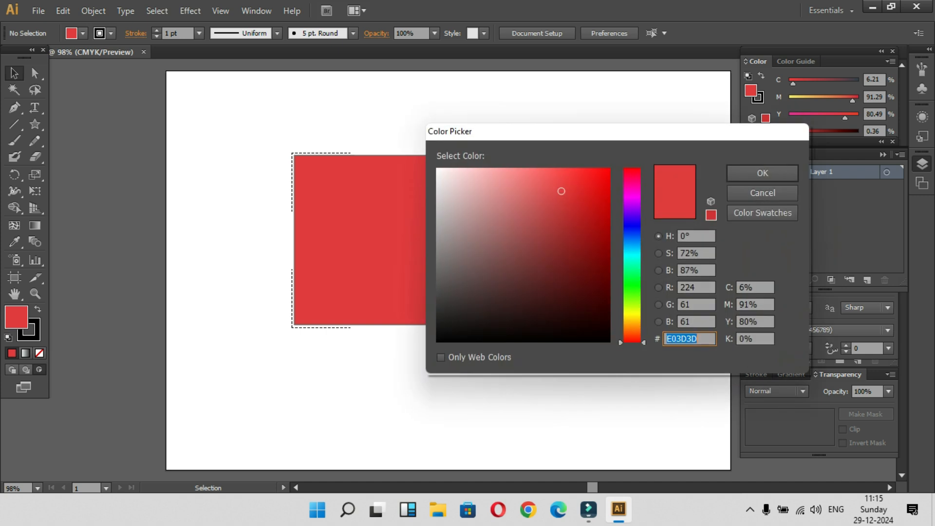
pyautogui.click(632, 234)
pyautogui.click(570, 176)
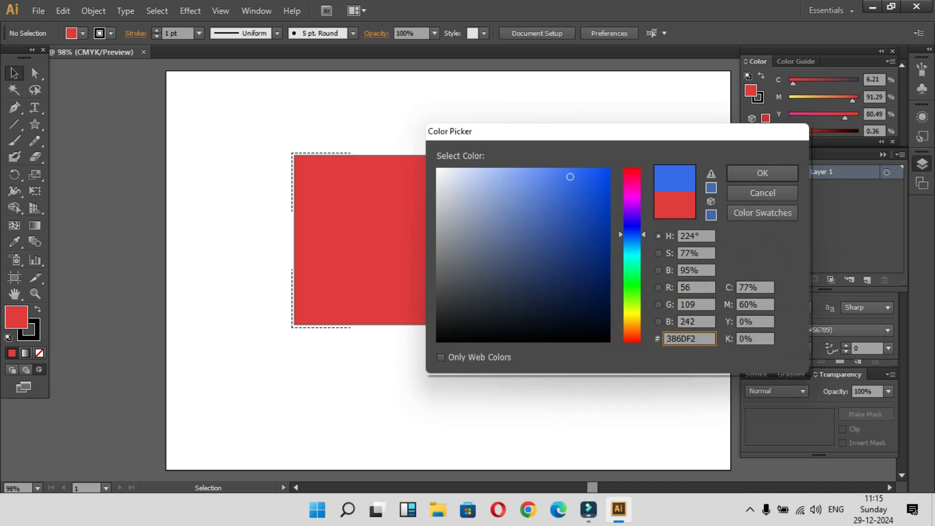
pyautogui.click(762, 173)
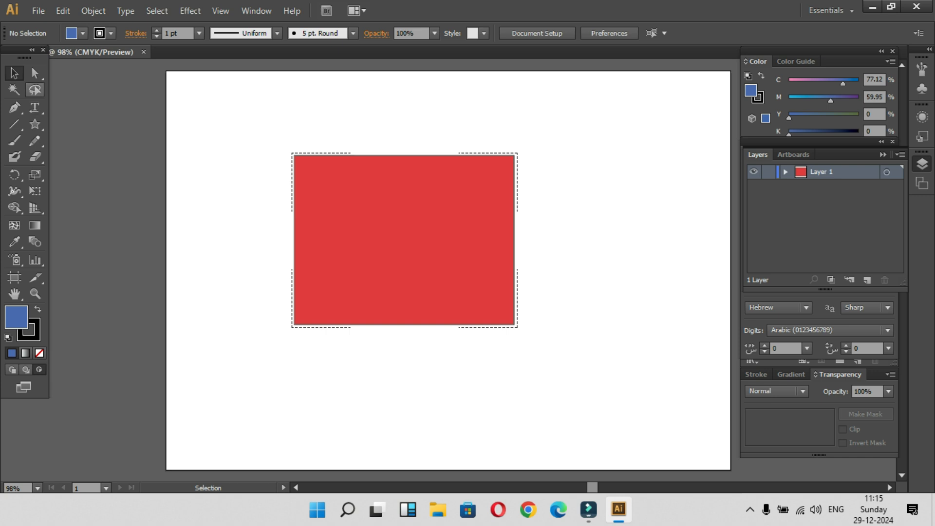
# Step: Draw a blue five-pointed star in Draw Inside mode, move it onto the rectangle's upper-left corner and deselect it
pyautogui.click(35, 123)
pyautogui.moveTo(229, 194)
pyautogui.mouseDown()
pyautogui.moveTo(324, 204)
pyautogui.moveTo(300, 151)
pyautogui.moveTo(291, 155)
pyautogui.mouseUp()
pyautogui.click(14, 73)
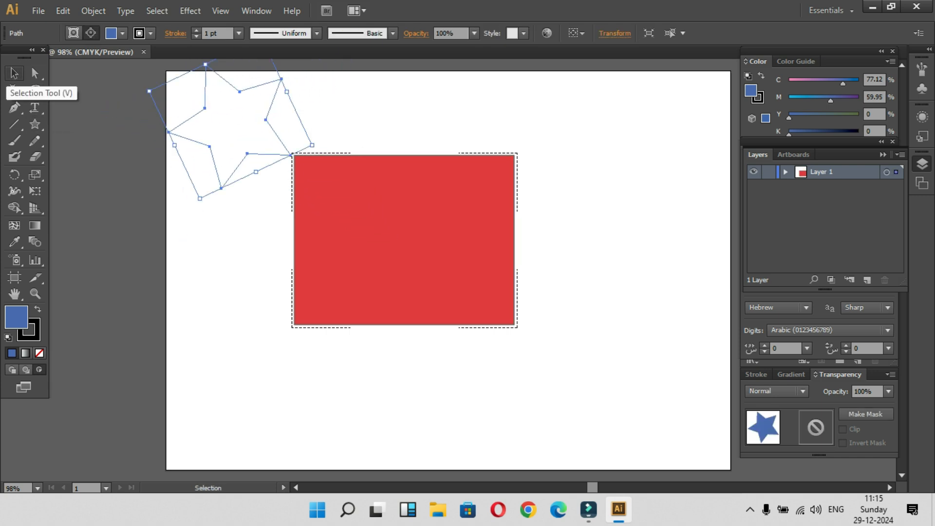
pyautogui.moveTo(240, 132); pyautogui.dragTo(305, 208)
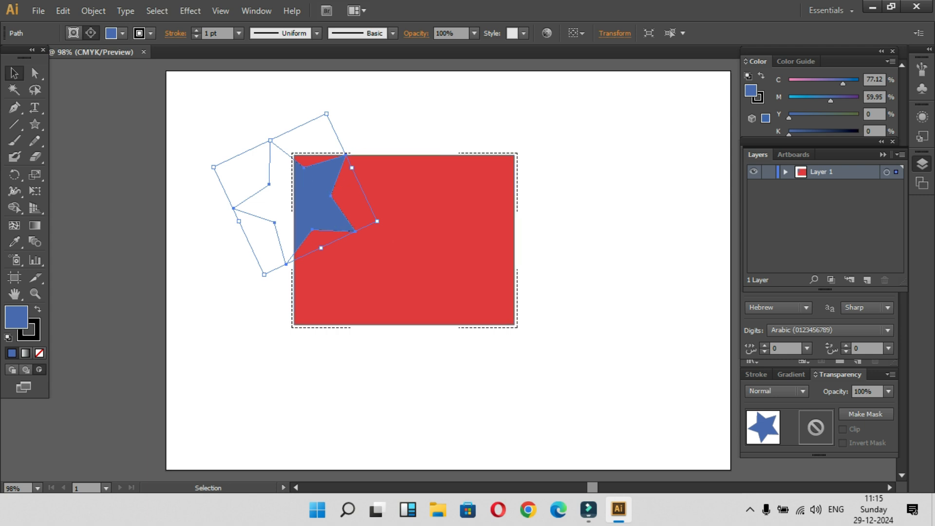
pyautogui.click(139, 146)
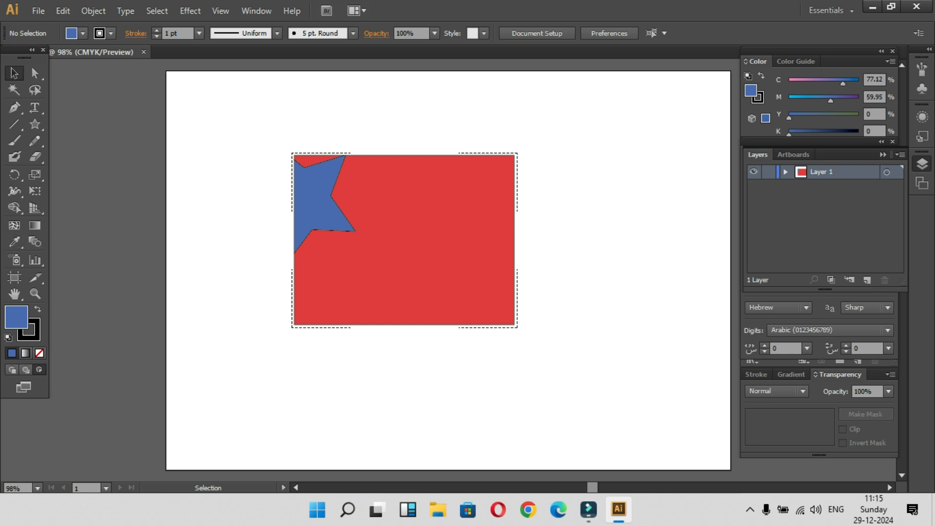
# Step: Choose the Ellipse tool and set the fill colour to green, hex 3AEF53 (C 61, M 0, Y 98, K 0)
pyautogui.click(35, 123)
pyautogui.click(34, 124)
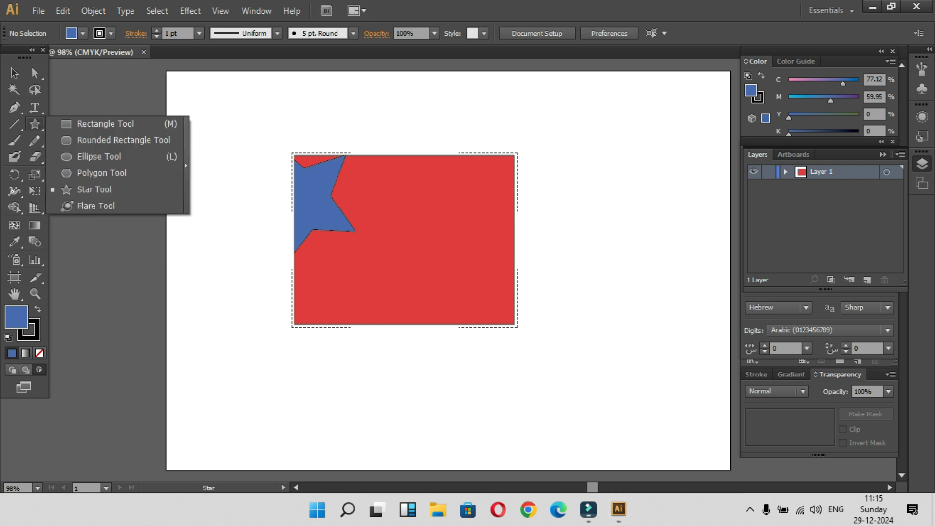
pyautogui.click(99, 156)
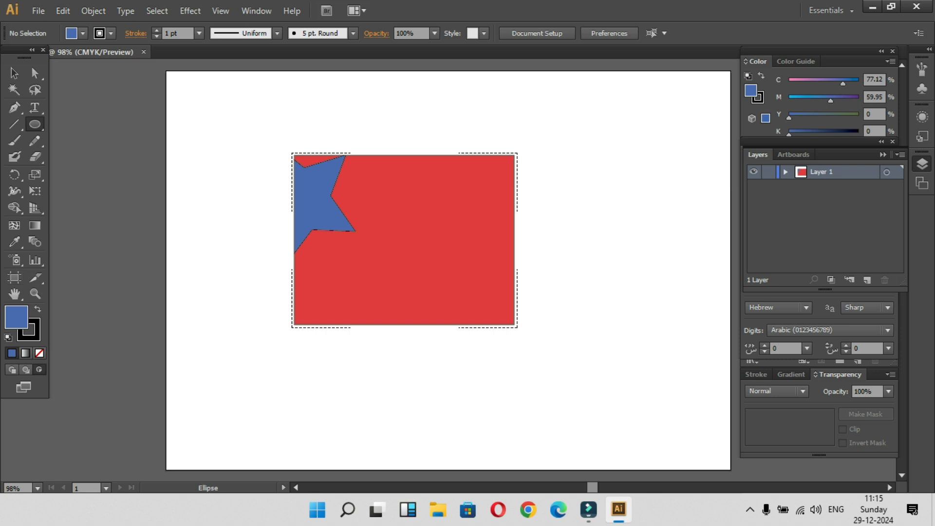
pyautogui.click(91, 156)
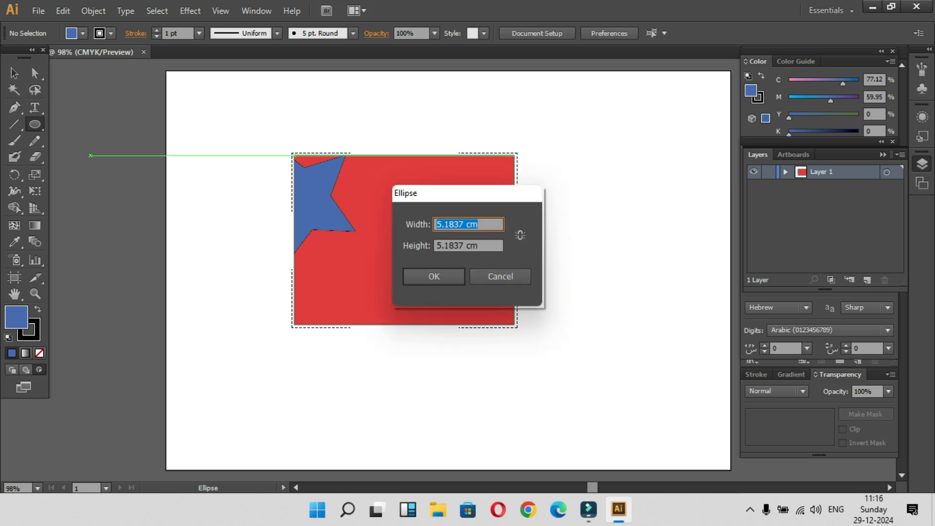
pyautogui.press('Escape')
pyautogui.doubleClick(16, 317)
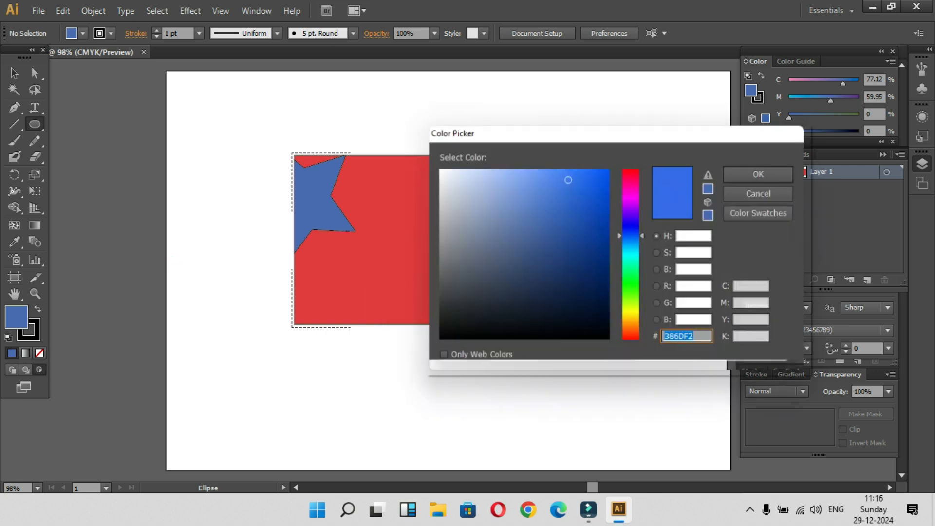
pyautogui.click(632, 279)
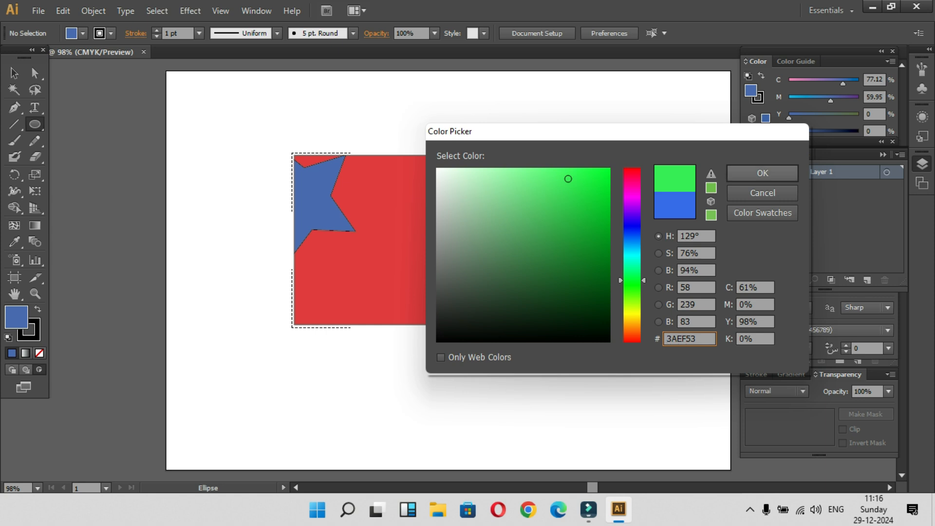
pyautogui.click(762, 173)
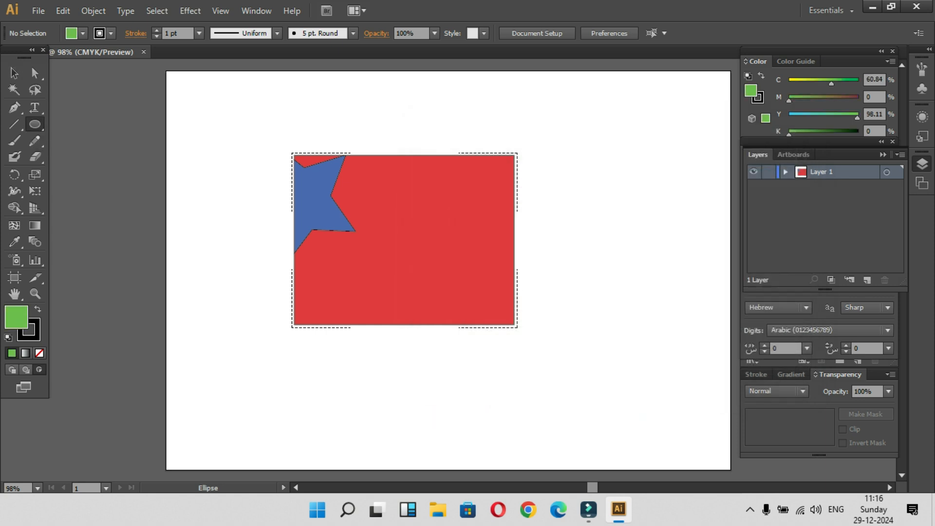
# Step: Draw two green circles inside the red rectangle, one across its lower-right edge and a smaller one near its centre
pyautogui.moveTo(470, 232); pyautogui.dragTo(560, 327)
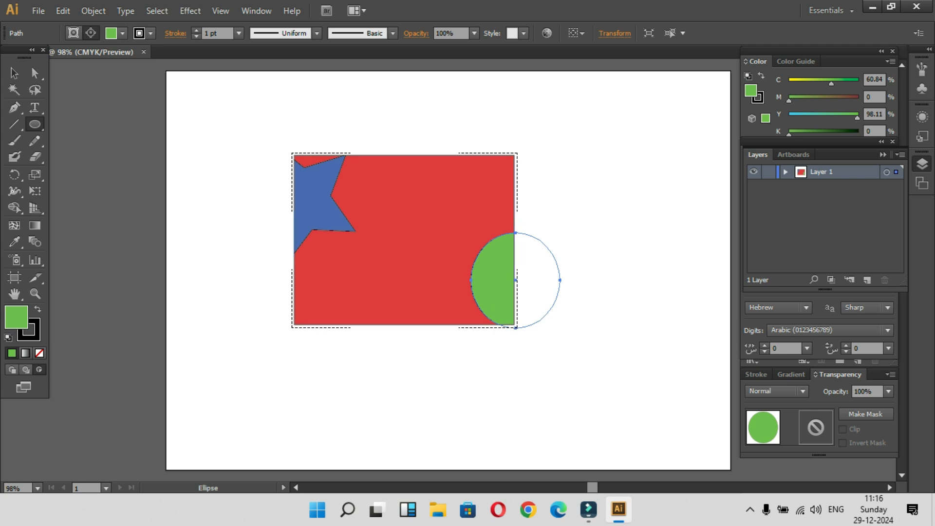
pyautogui.moveTo(371, 195); pyautogui.dragTo(445, 266)
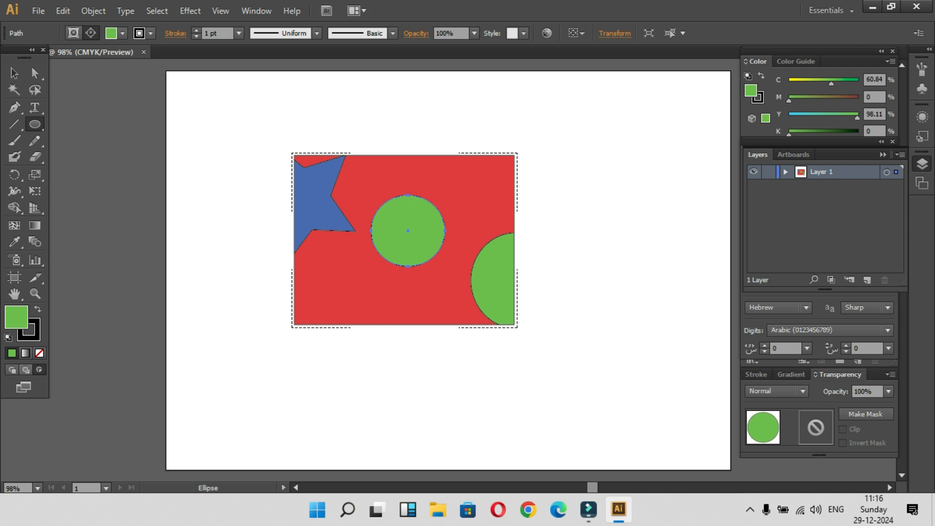
pyautogui.press('v')
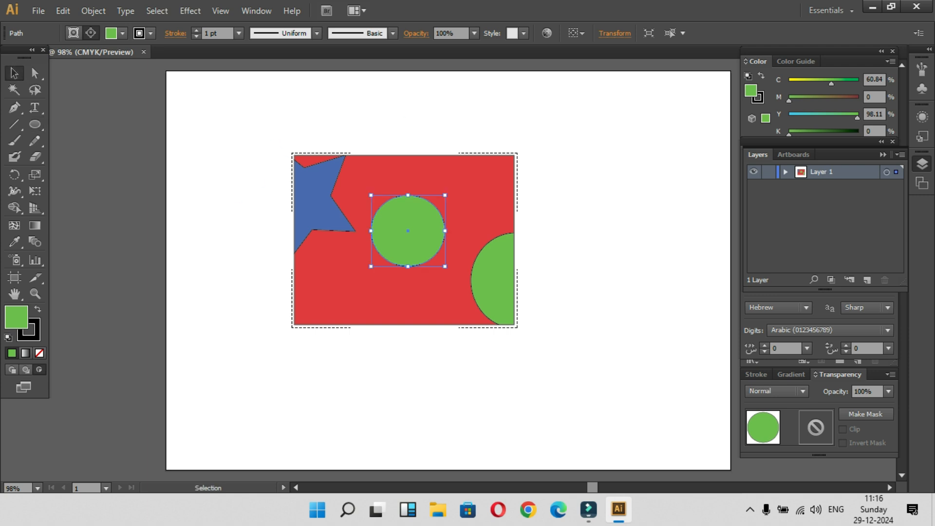
# Step: Delete the red rectangle together with the star and circles clipped inside it
pyautogui.moveTo(426, 387); pyautogui.dragTo(593, 379)
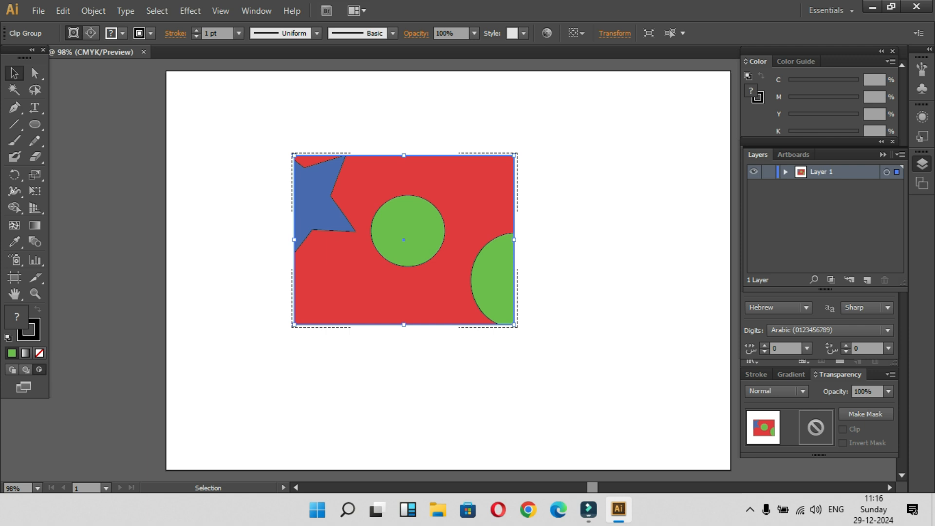
pyautogui.press('Delete')
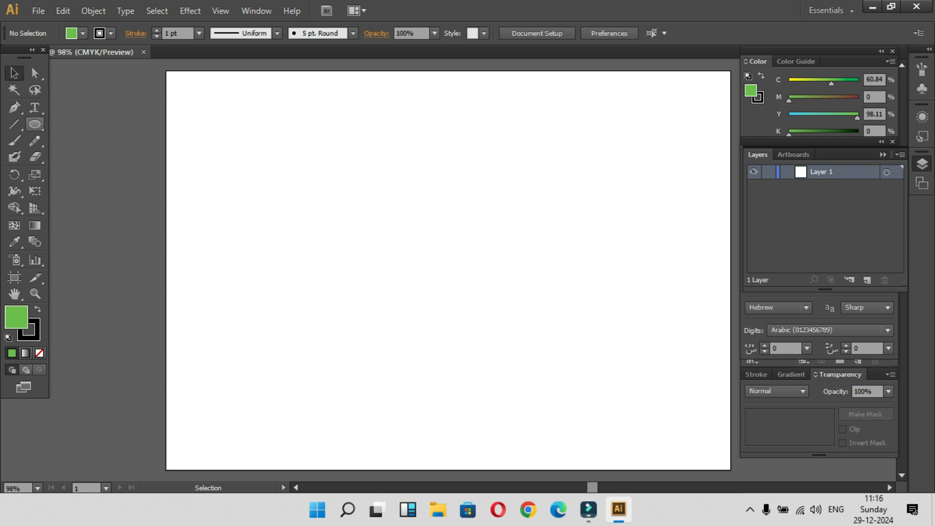
pyautogui.click(35, 226)
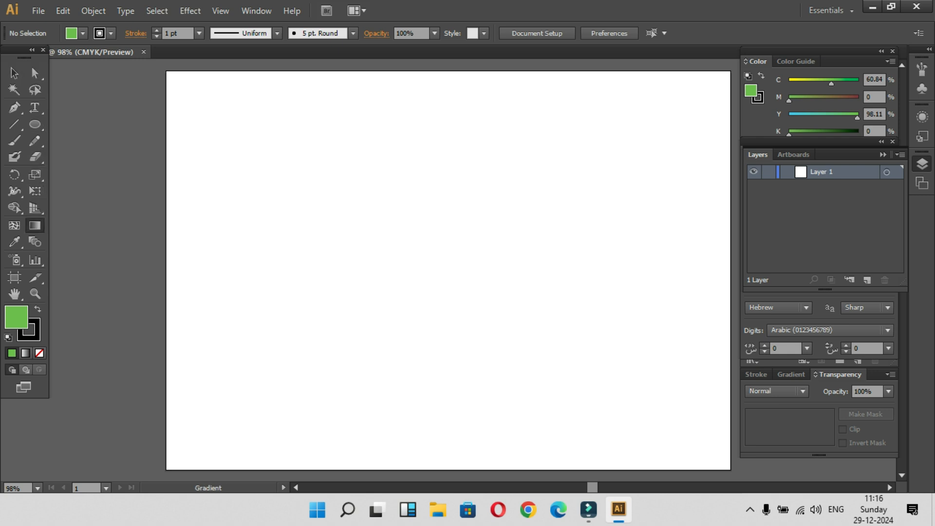
# Step: Draw a green rectangle near the artboard's centre with the Rectangle tool and move it up and to the left
pyautogui.click(35, 125)
pyautogui.click(34, 124)
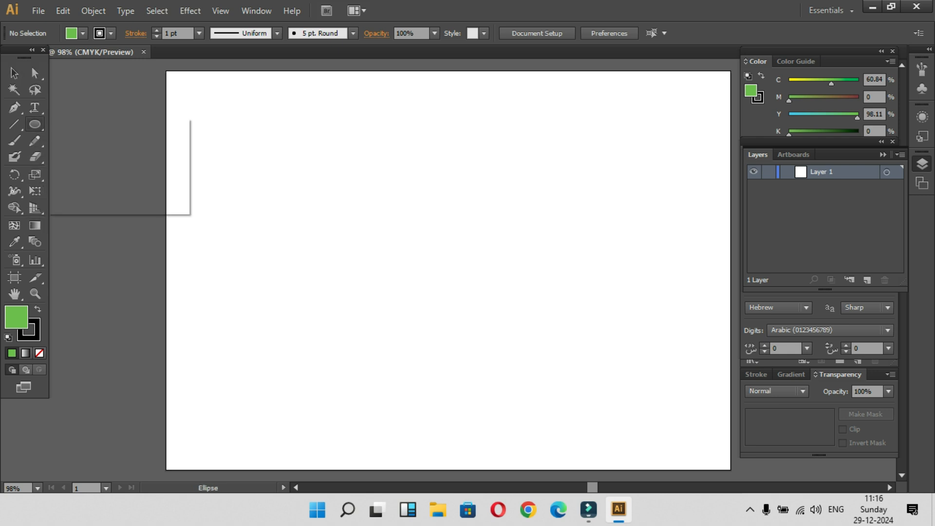
pyautogui.click(105, 123)
pyautogui.moveTo(292, 189)
pyautogui.mouseDown()
pyautogui.moveTo(541, 321)
pyautogui.moveTo(528, 357)
pyautogui.moveTo(537, 361)
pyautogui.mouseUp()
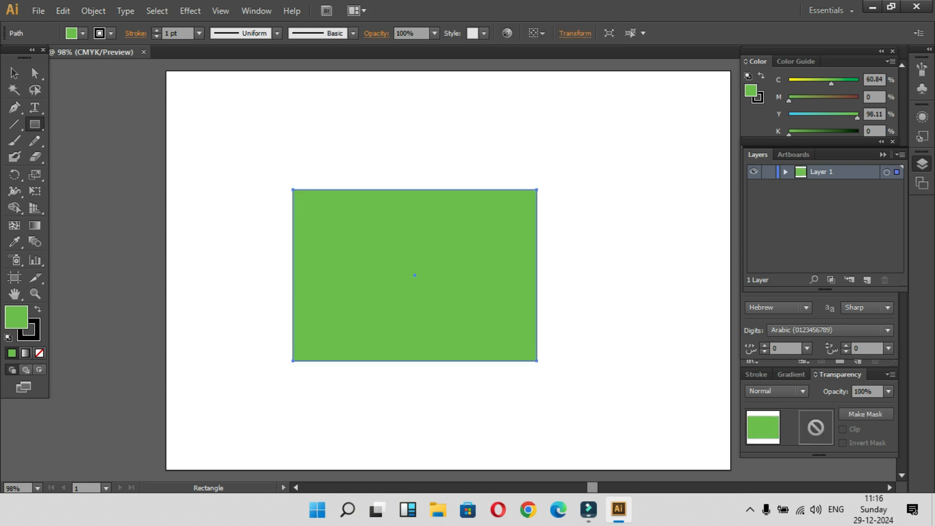
pyautogui.press('v')
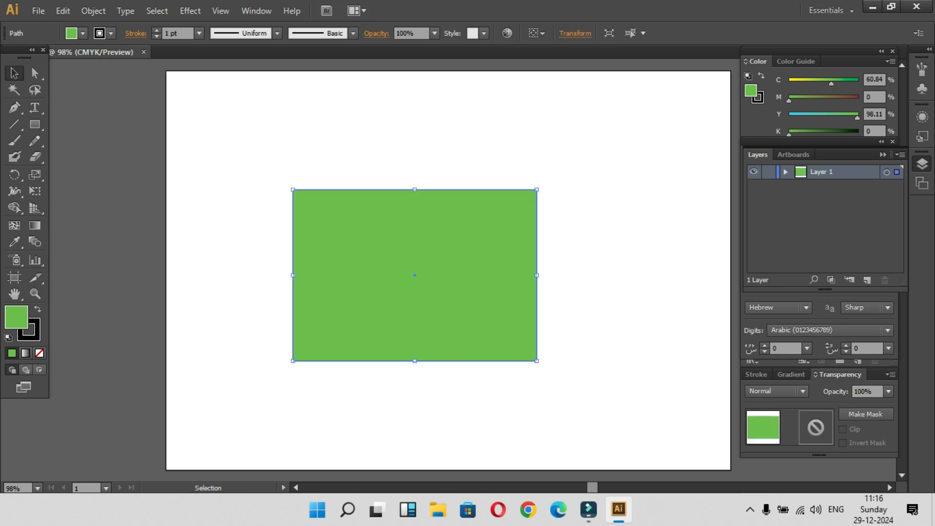
pyautogui.moveTo(355, 213); pyautogui.dragTo(300, 160)
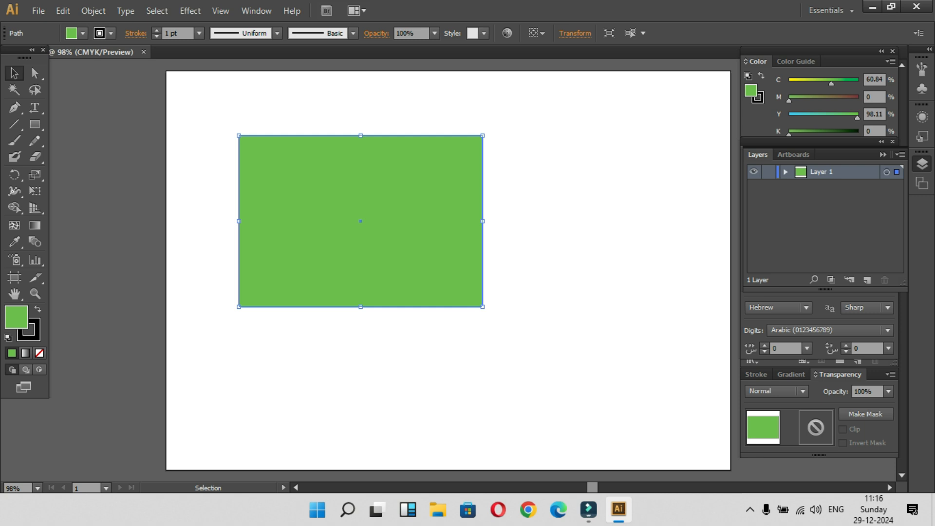
pyautogui.moveTo(35, 125); pyautogui.dragTo(97, 157)
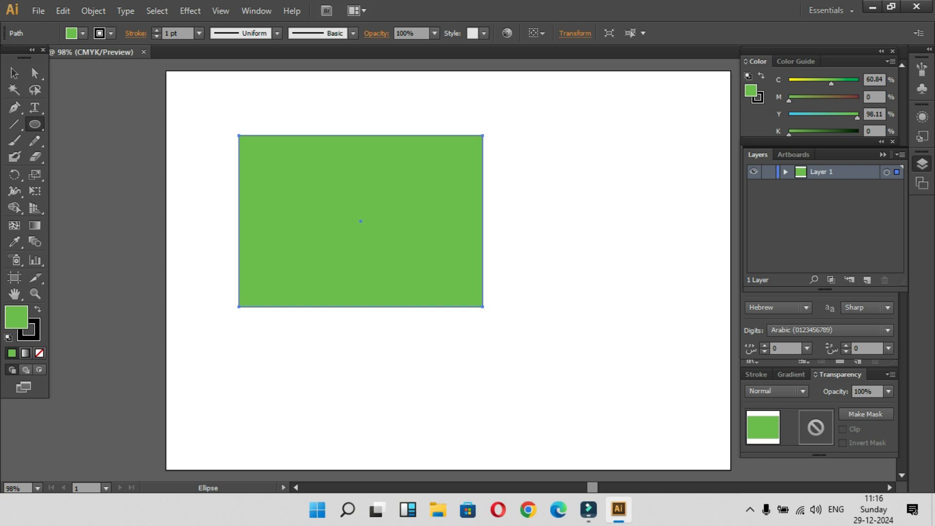
pyautogui.click(414, 234)
pyautogui.click(500, 276)
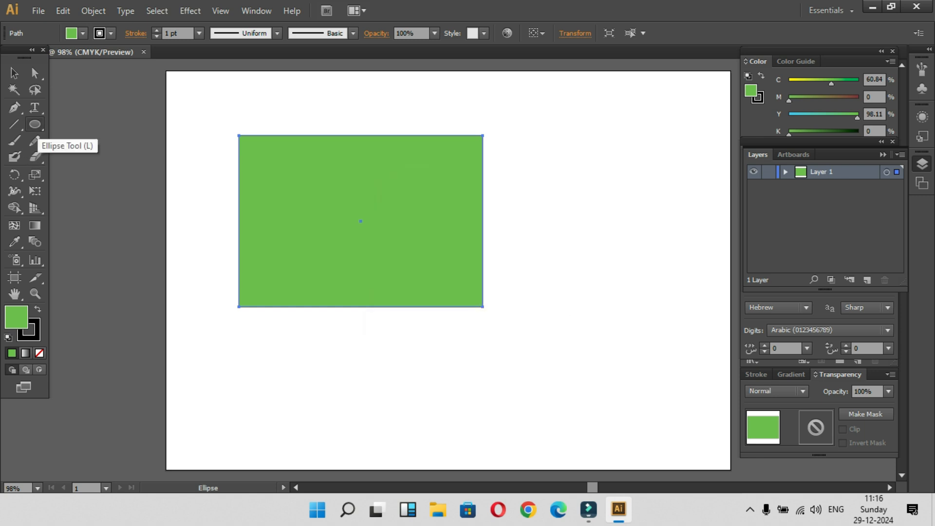
pyautogui.doubleClick(16, 317)
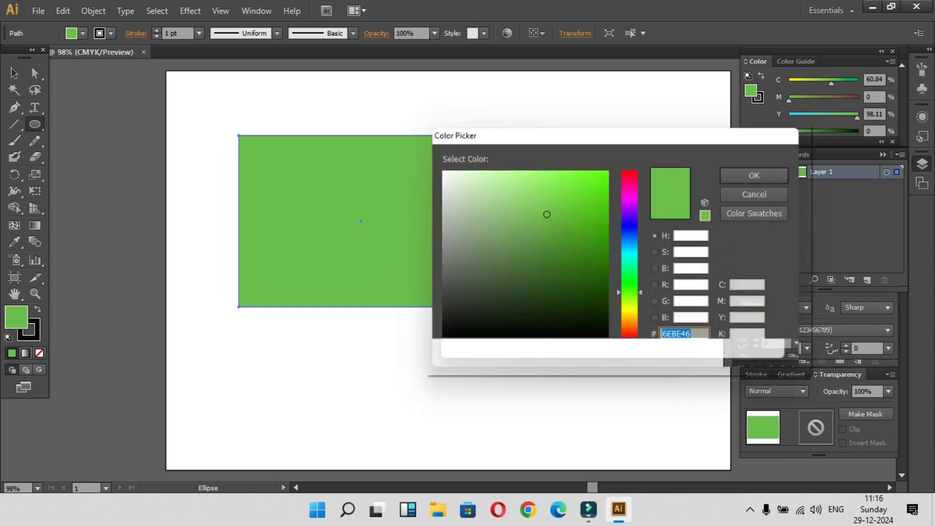
pyautogui.write('4652BC')
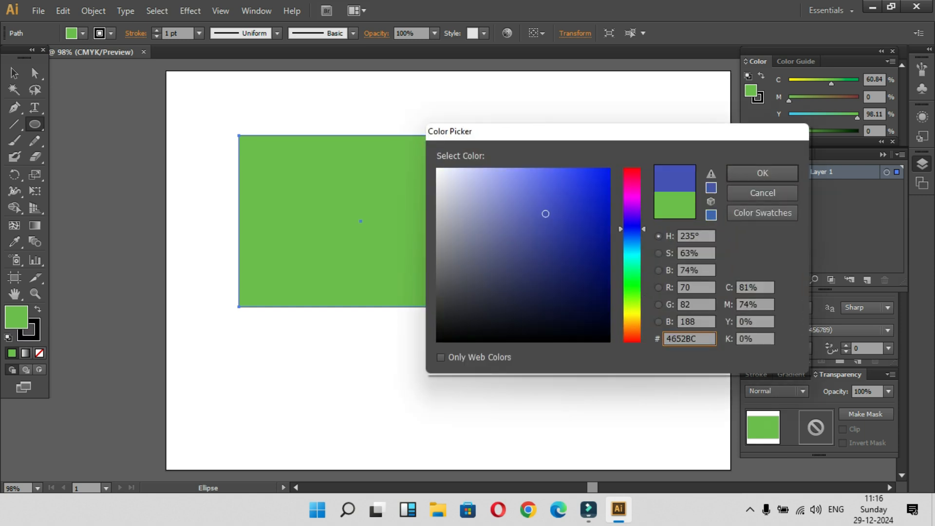
pyautogui.click(762, 192)
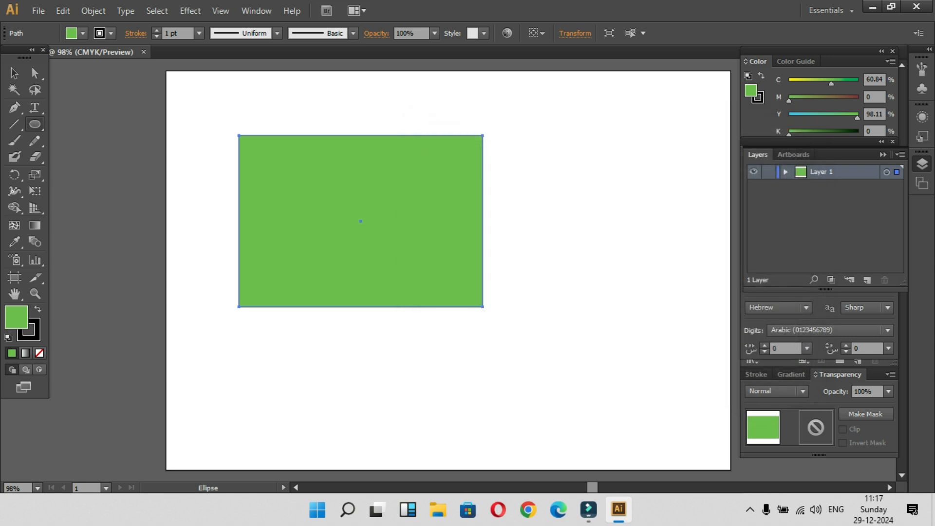
# Step: Draw a five-pointed star across the green rectangle's right edge and fill it with the Orange, Yellow gradient swatch
pyautogui.moveTo(35, 124); pyautogui.dragTo(86, 189)
pyautogui.moveTo(522, 221); pyautogui.dragTo(609, 303)
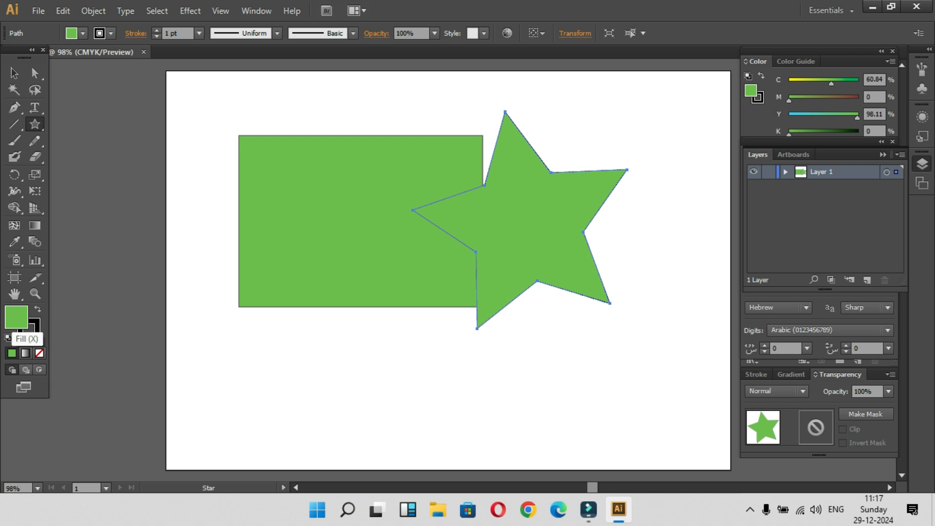
pyautogui.click(14, 73)
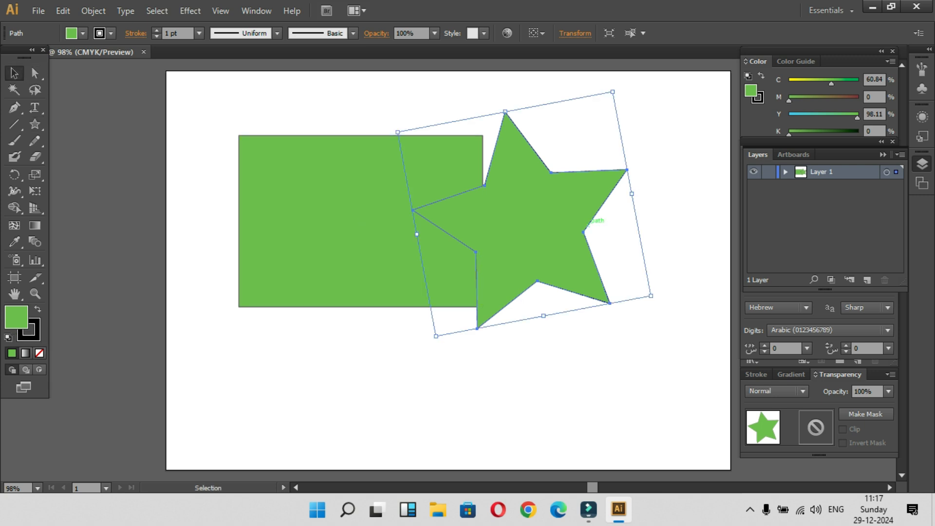
pyautogui.click(796, 61)
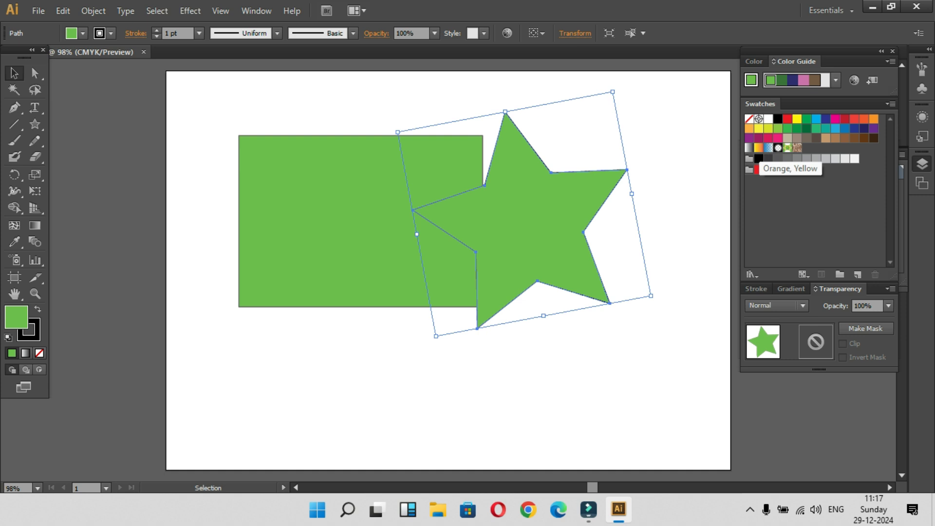
pyautogui.click(758, 148)
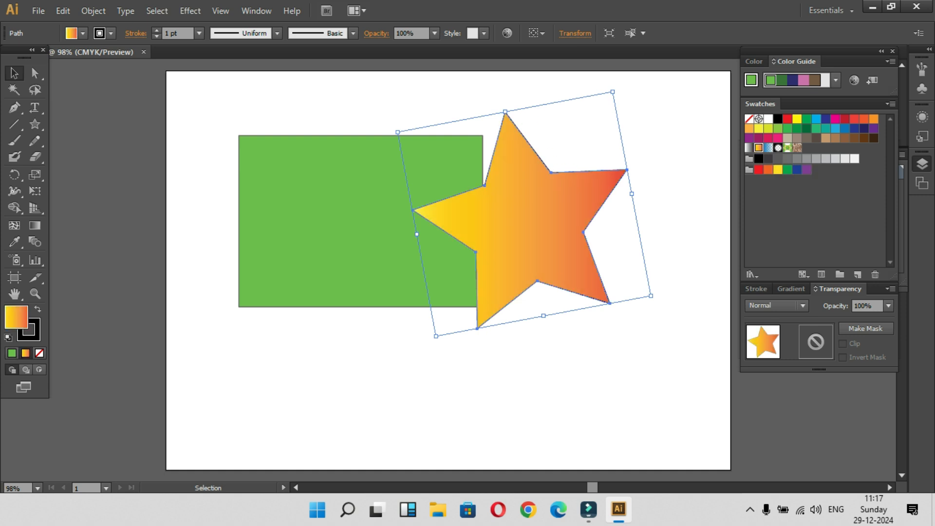
# Step: Scale the gradient star down and place it over the rectangle so it fits within the rectangle's edges
pyautogui.moveTo(397, 132); pyautogui.dragTo(451, 172)
pyautogui.moveTo(550, 209); pyautogui.dragTo(353, 181)
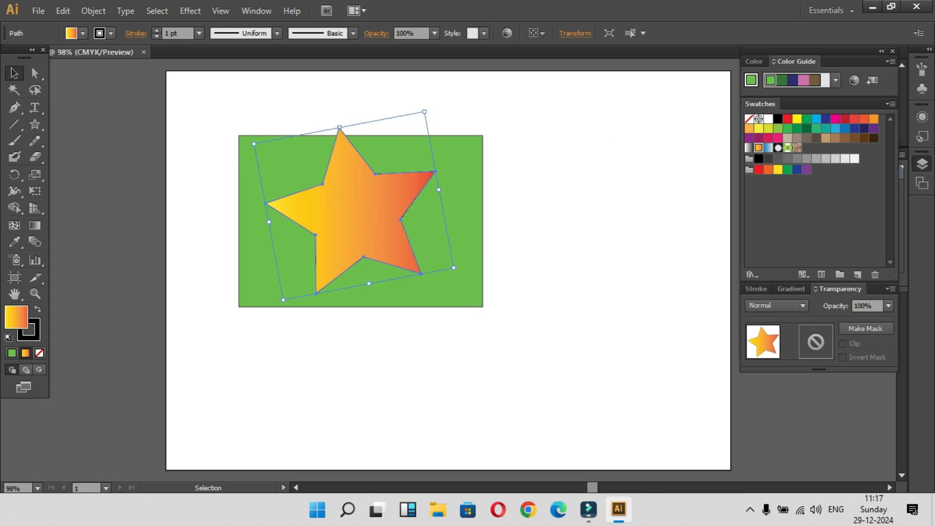
pyautogui.moveTo(424, 112); pyautogui.dragTo(414, 128)
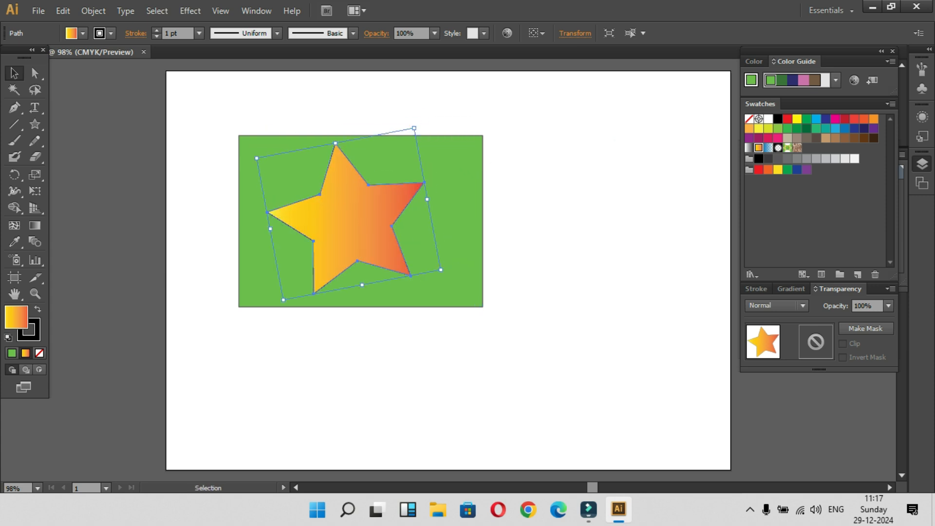
# Step: Move the star to the blank area right of the rectangle and fill the rectangle with the Orange, Yellow gradient
pyautogui.moveTo(355, 213); pyautogui.dragTo(587, 240)
pyautogui.click(418, 229)
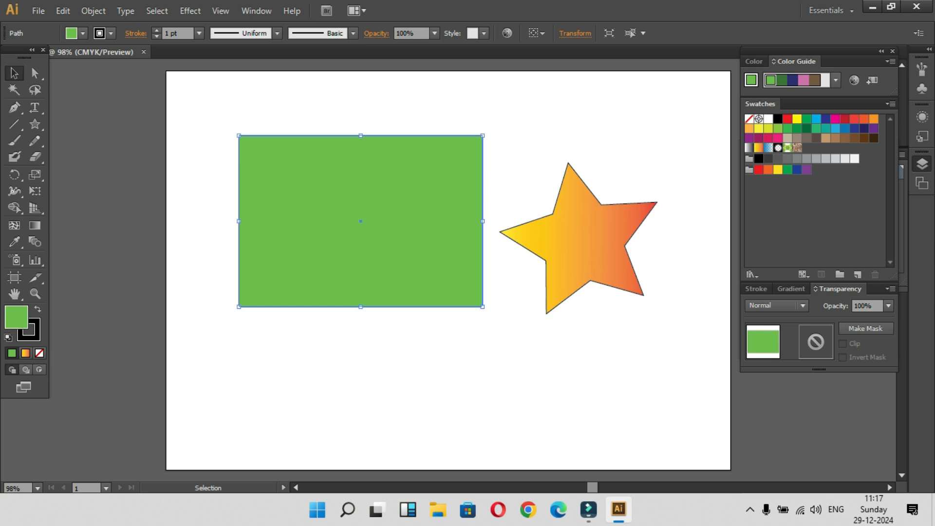
pyautogui.click(759, 148)
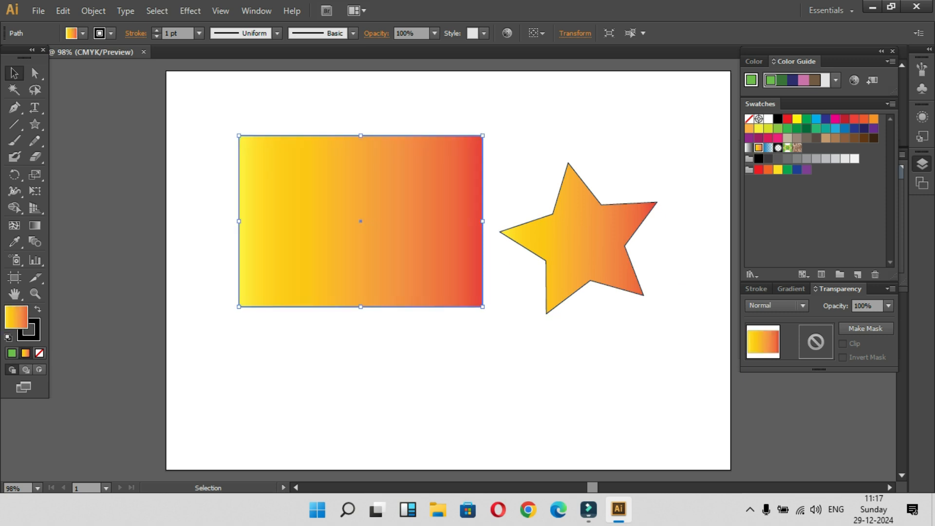
# Step: Fill the star with a solid green swatch and move it onto the middle of the gradient rectangle
pyautogui.click(584, 236)
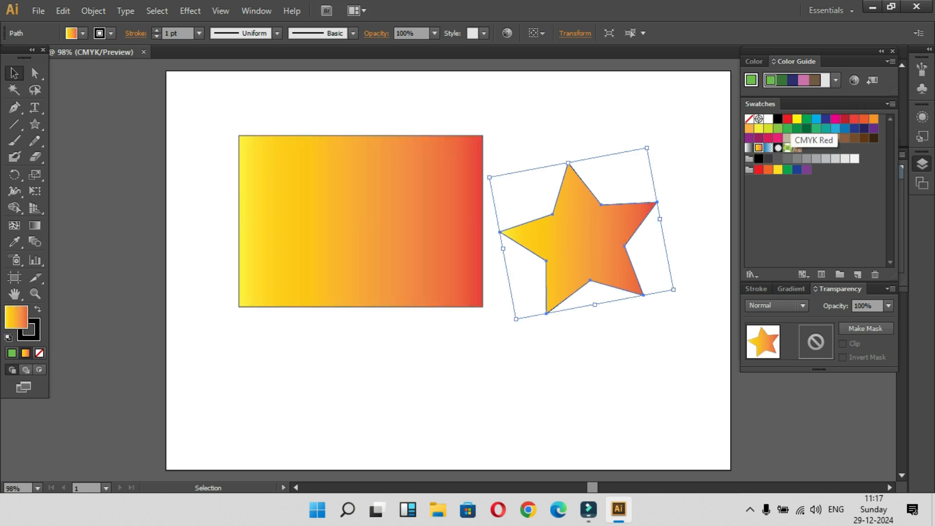
pyautogui.click(787, 128)
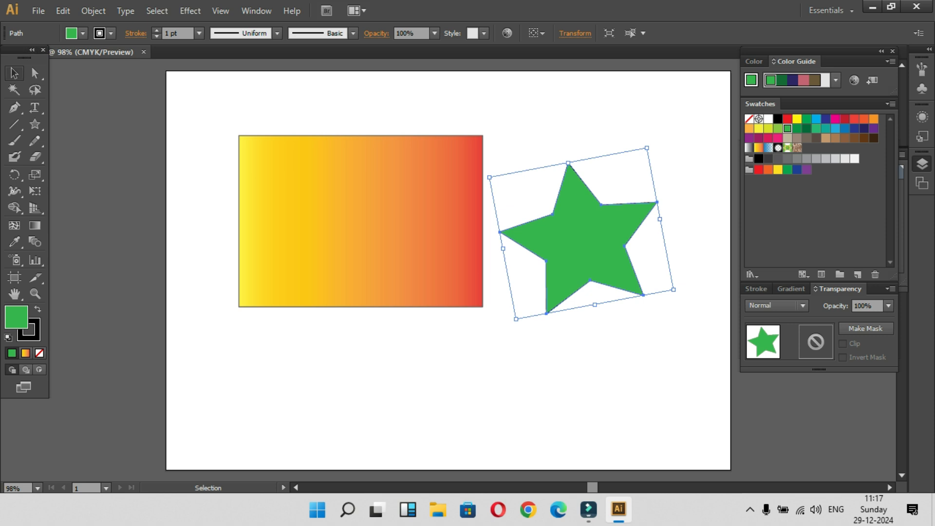
pyautogui.moveTo(611, 239); pyautogui.dragTo(384, 222)
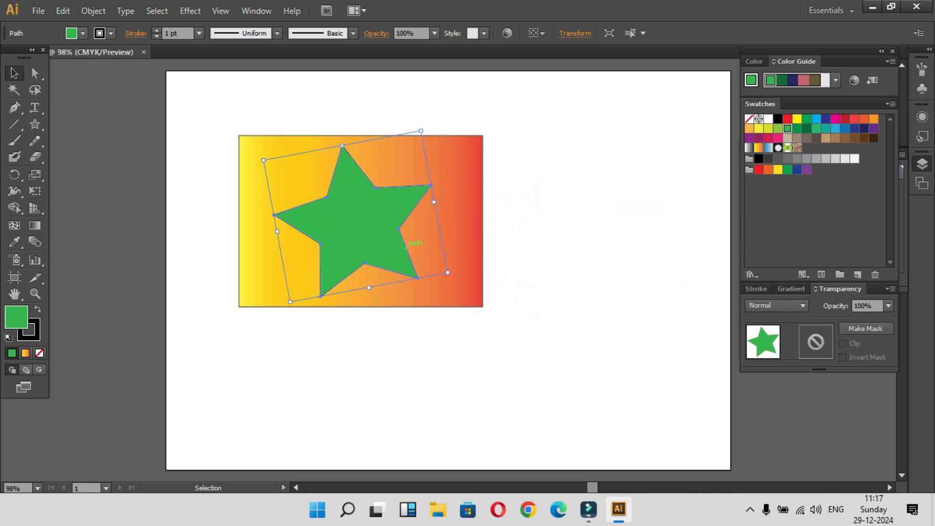
pyautogui.click(550, 282)
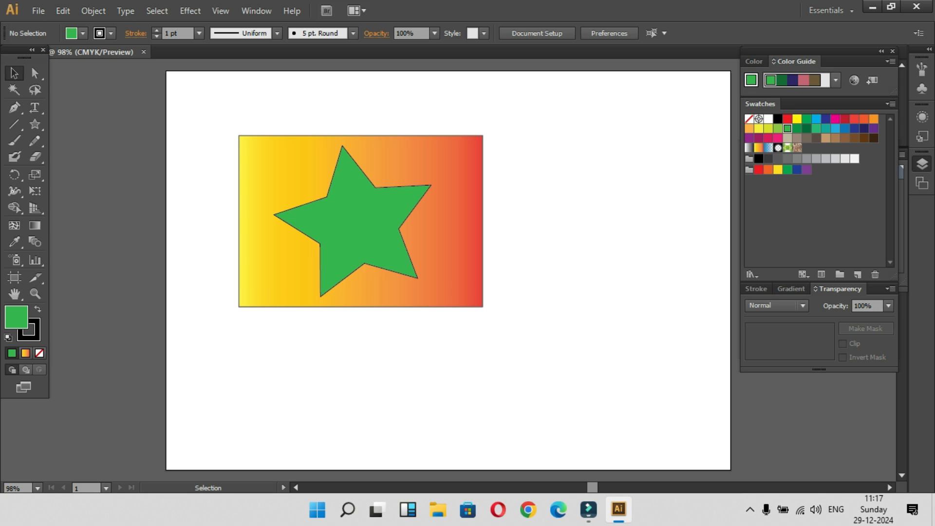
# Step: Make a clipping mask from the green star and the gradient rectangle, and undo it
pyautogui.moveTo(204, 121); pyautogui.dragTo(511, 329)
pyautogui.rightClick(352, 228)
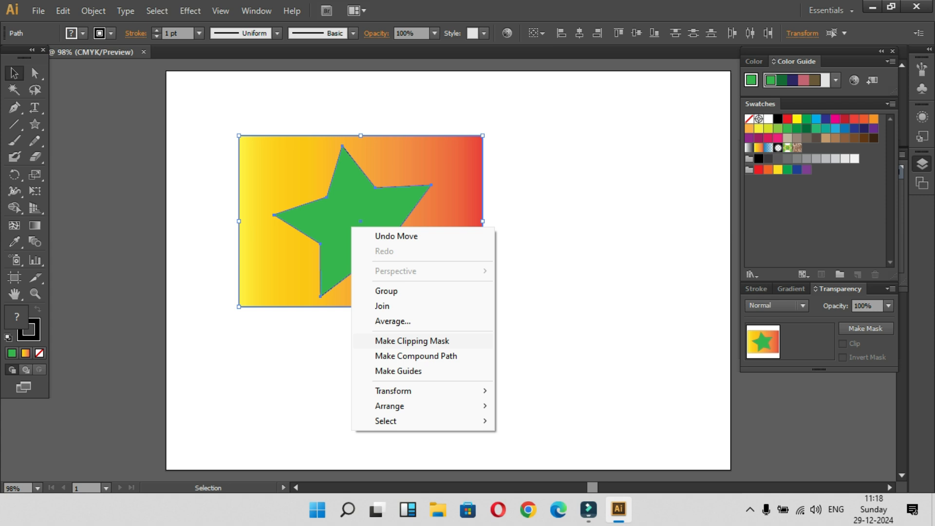
pyautogui.click(412, 341)
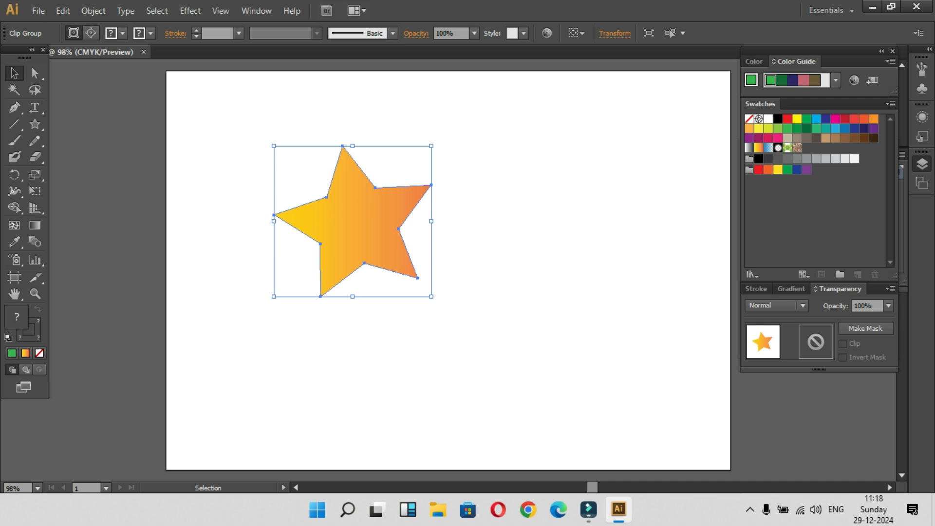
pyautogui.hotkey('ctrl', 'z')
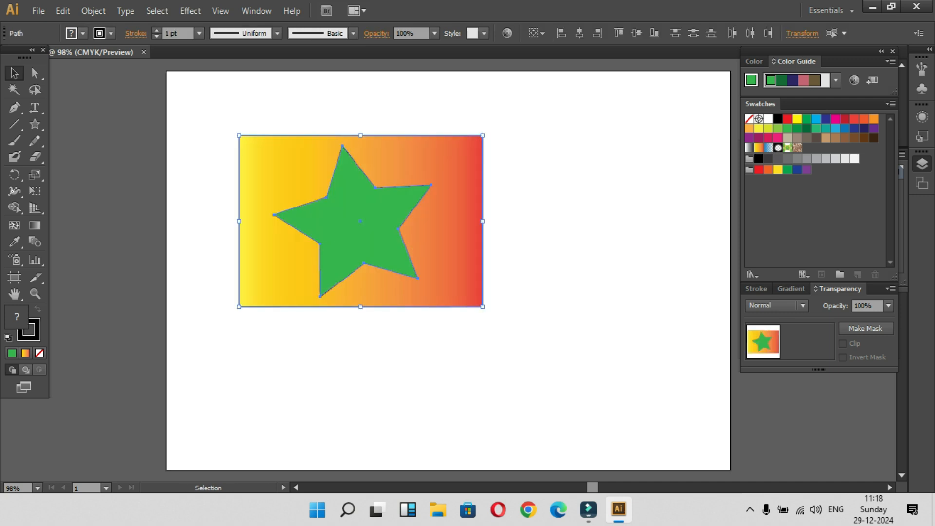
# Step: Select the star and the rectangle together and clip the gradient to the star shape with a clipping mask
pyautogui.click(199, 128)
pyautogui.moveTo(198, 129); pyautogui.dragTo(521, 376)
pyautogui.rightClick(344, 225)
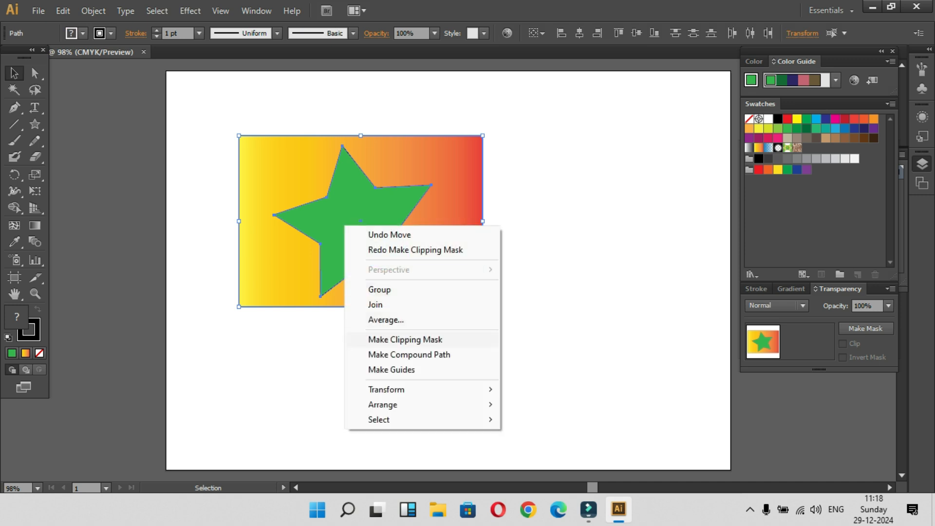
pyautogui.click(405, 339)
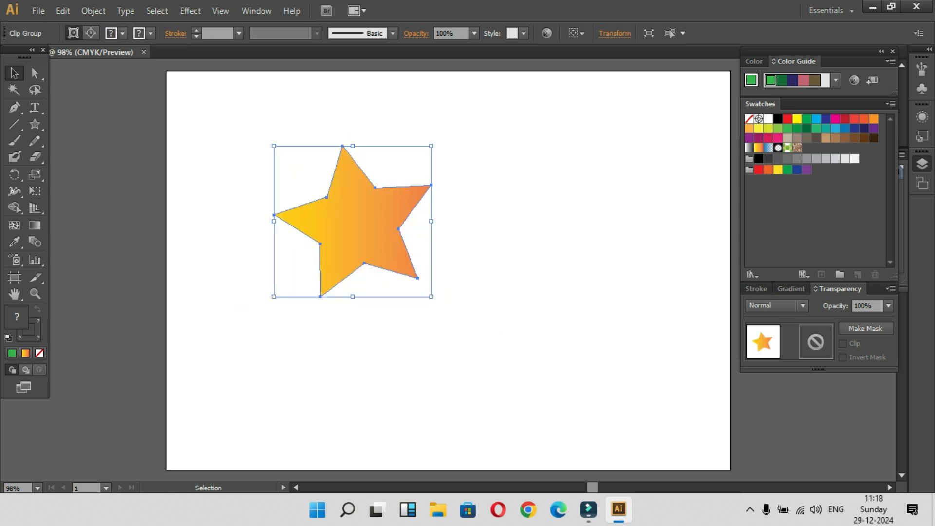
# Step: Delete the clipped gradient star from the artboard
pyautogui.click(479, 234)
pyautogui.click(363, 221)
pyautogui.press('Delete')
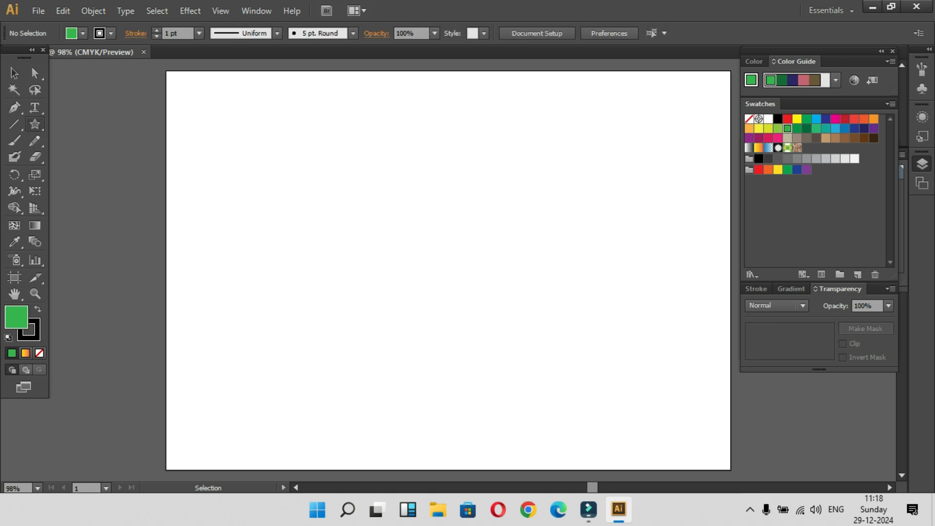
# Step: Draw a rectangle near the artboard's centre, filled with the Orange, Yellow gradient, and move it up and to the left
pyautogui.moveTo(35, 124); pyautogui.dragTo(92, 125)
pyautogui.moveTo(320, 199)
pyautogui.mouseDown()
pyautogui.moveTo(572, 361)
pyautogui.moveTo(555, 366)
pyautogui.mouseUp()
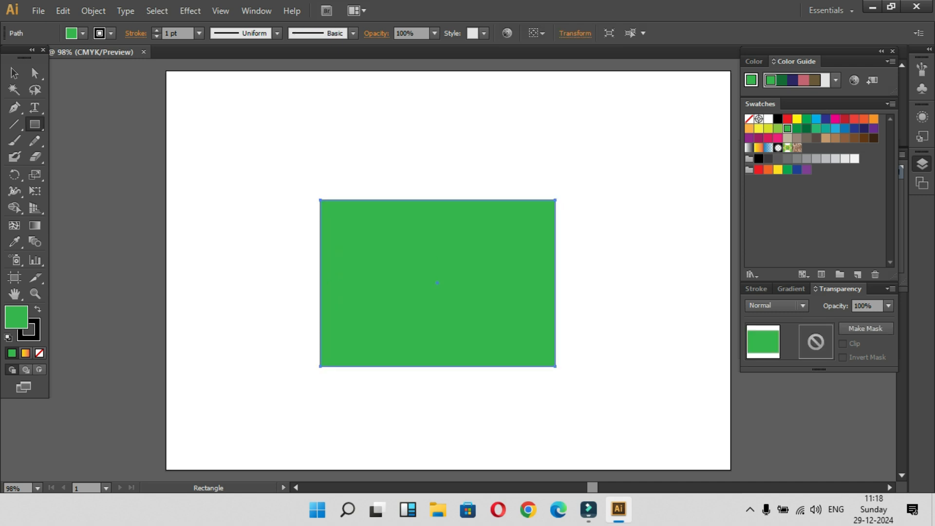
pyautogui.click(758, 147)
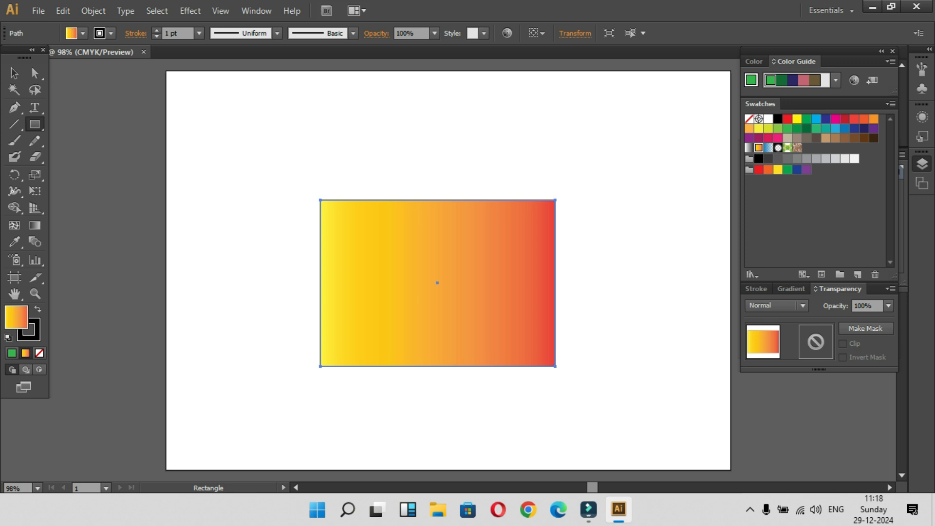
pyautogui.press('v')
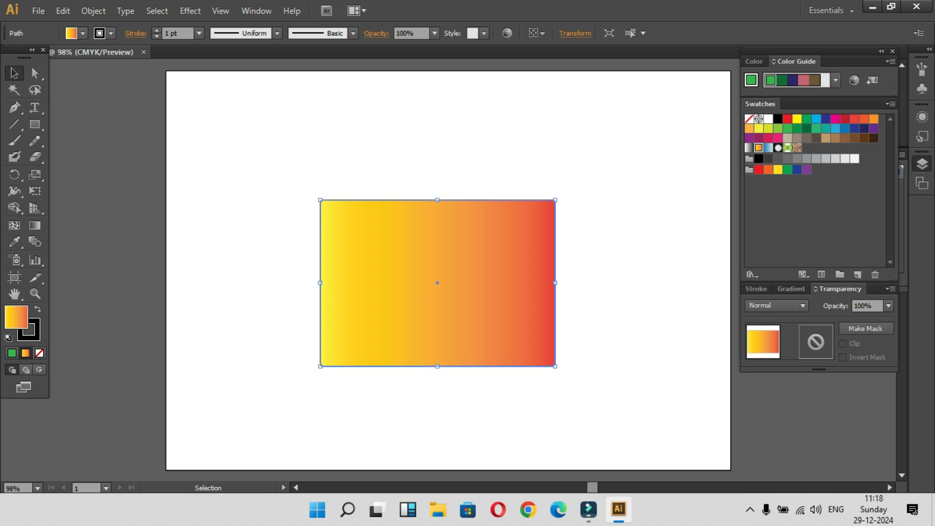
pyautogui.moveTo(408, 247); pyautogui.dragTo(359, 191)
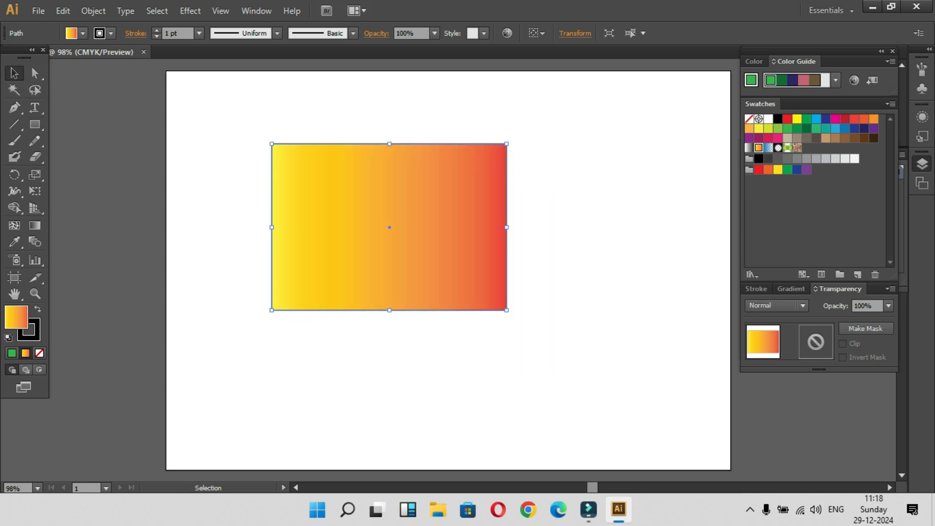
# Step: Try gradient angles of -90°, -180°, -45° and 120° on the rectangle and return the angle to 0°
pyautogui.click(791, 288)
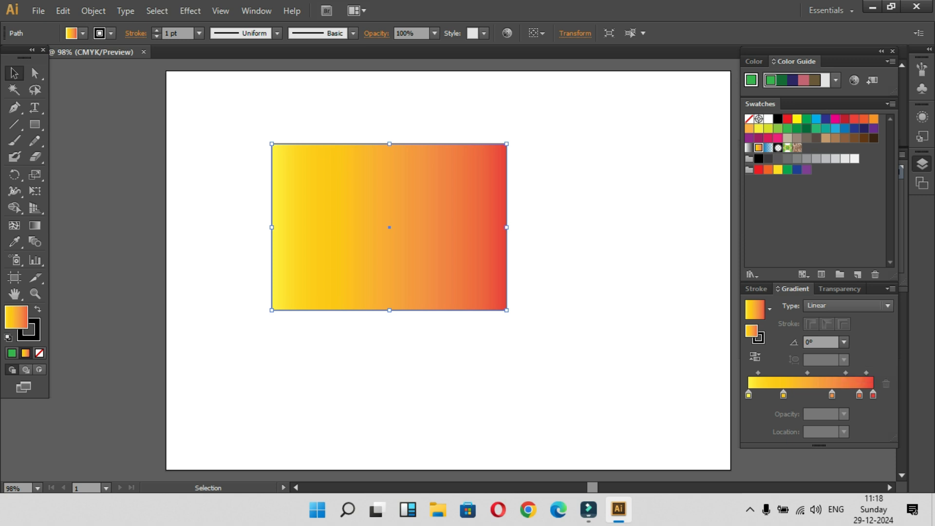
pyautogui.click(843, 343)
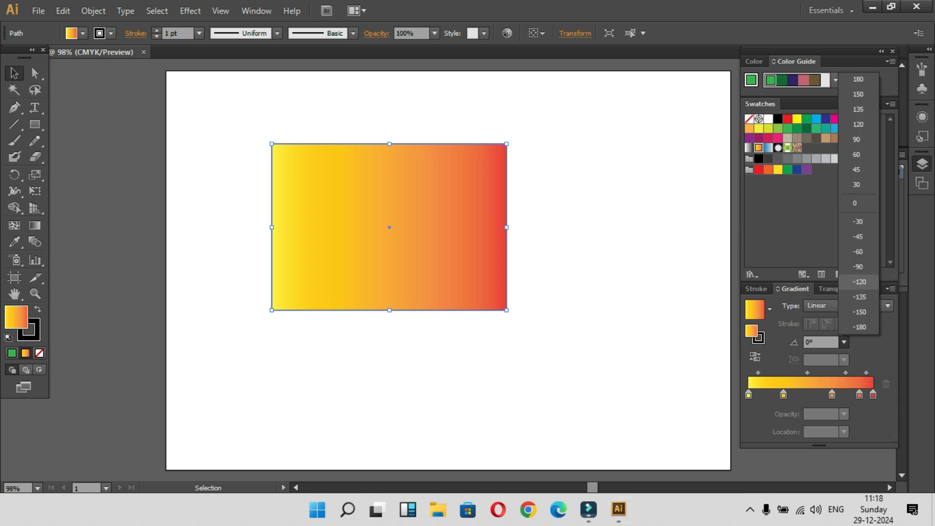
pyautogui.click(859, 267)
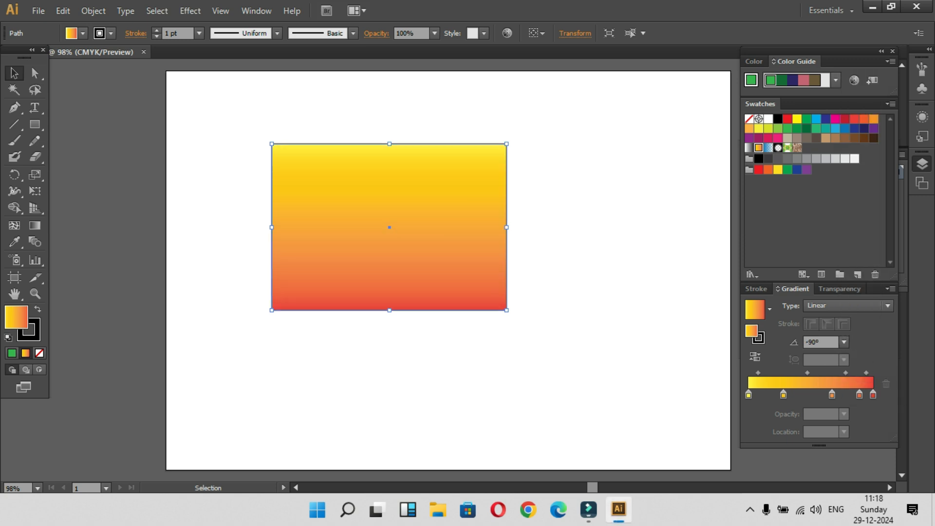
pyautogui.click(844, 343)
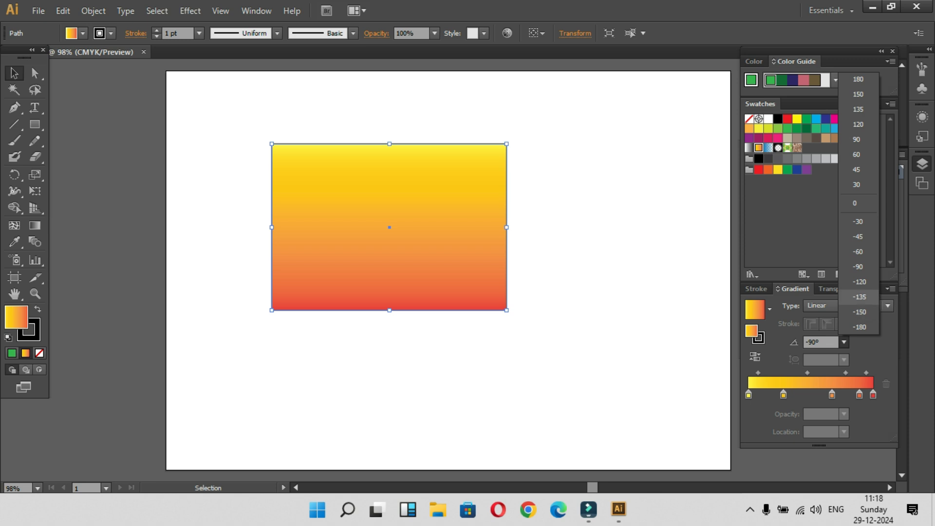
pyautogui.click(860, 327)
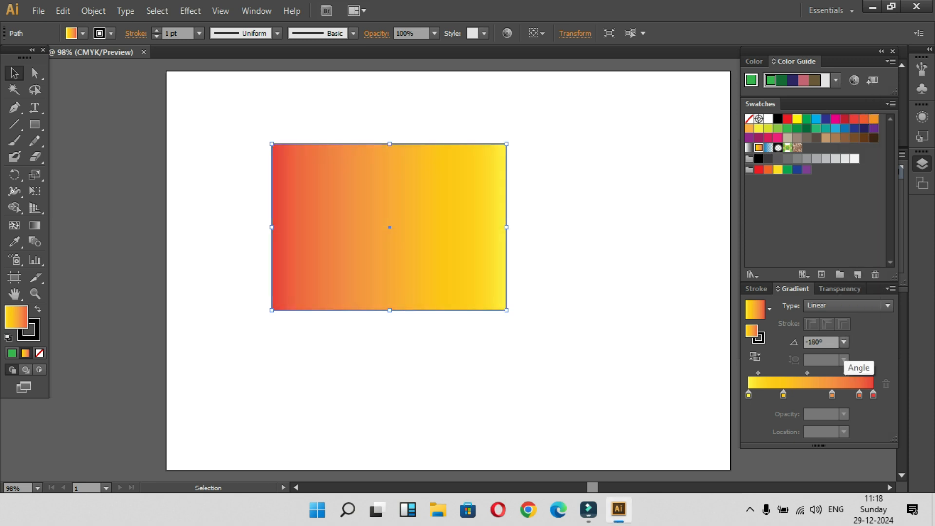
pyautogui.click(844, 343)
pyautogui.click(858, 236)
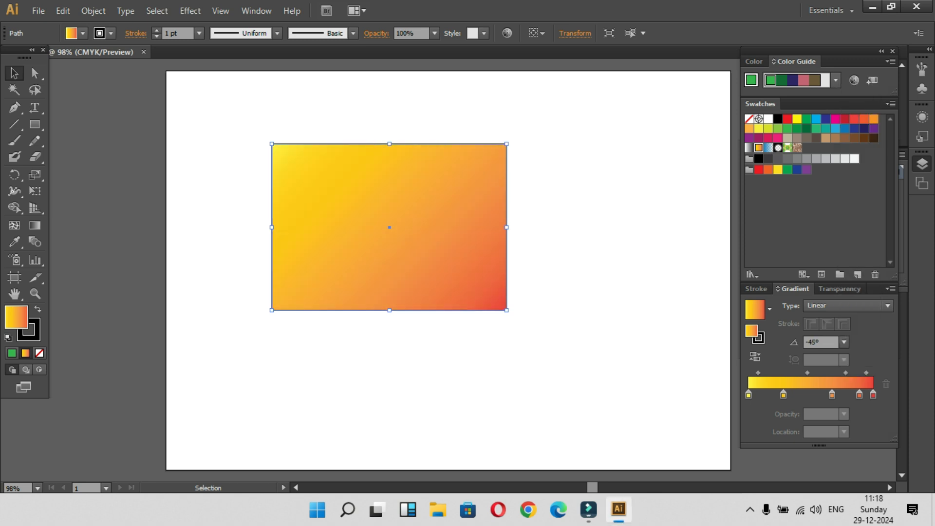
pyautogui.click(844, 342)
pyautogui.click(858, 124)
pyautogui.click(844, 343)
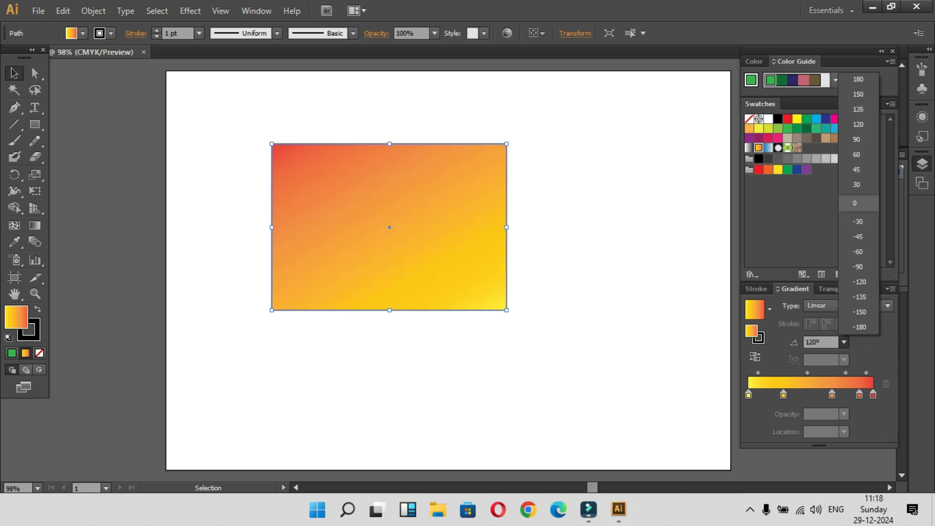
pyautogui.click(858, 204)
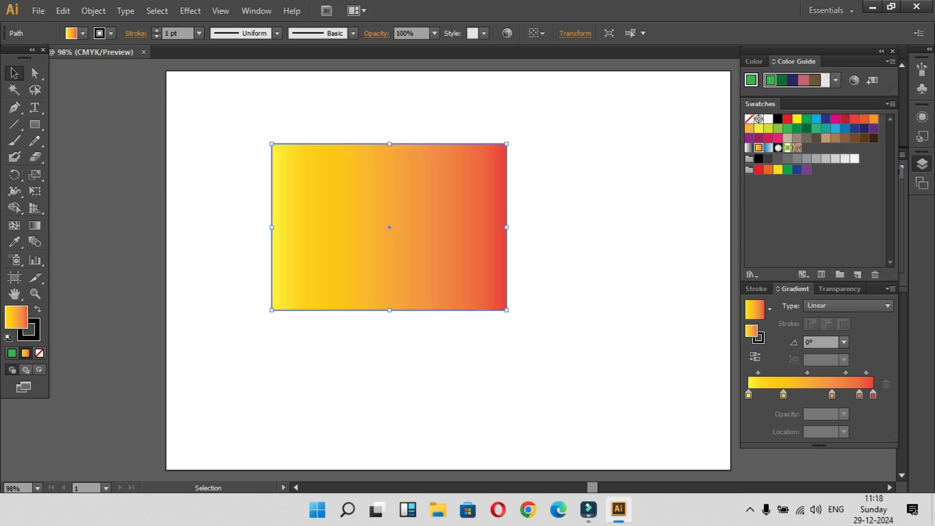
# Step: Remove the three intermediate colour stops from the rectangle's gradient, keeping only the yellow and red end stops
pyautogui.click(844, 342)
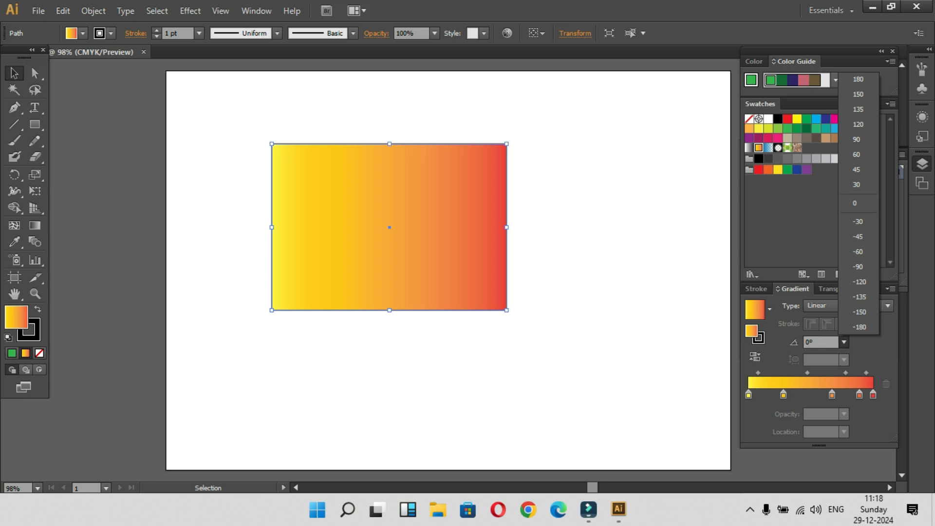
pyautogui.click(784, 400)
pyautogui.moveTo(832, 395); pyautogui.dragTo(829, 425)
pyautogui.click(783, 395)
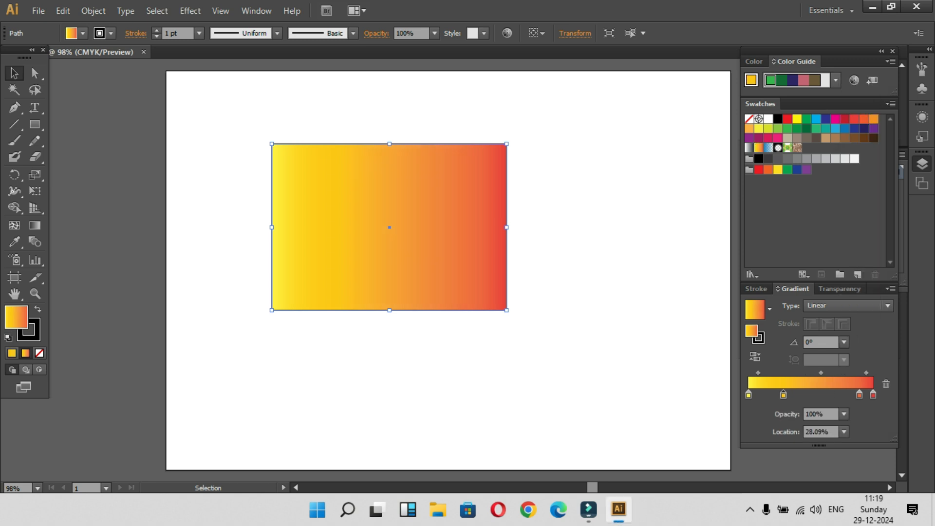
pyautogui.moveTo(783, 395); pyautogui.dragTo(791, 424)
pyautogui.moveTo(859, 395); pyautogui.dragTo(858, 423)
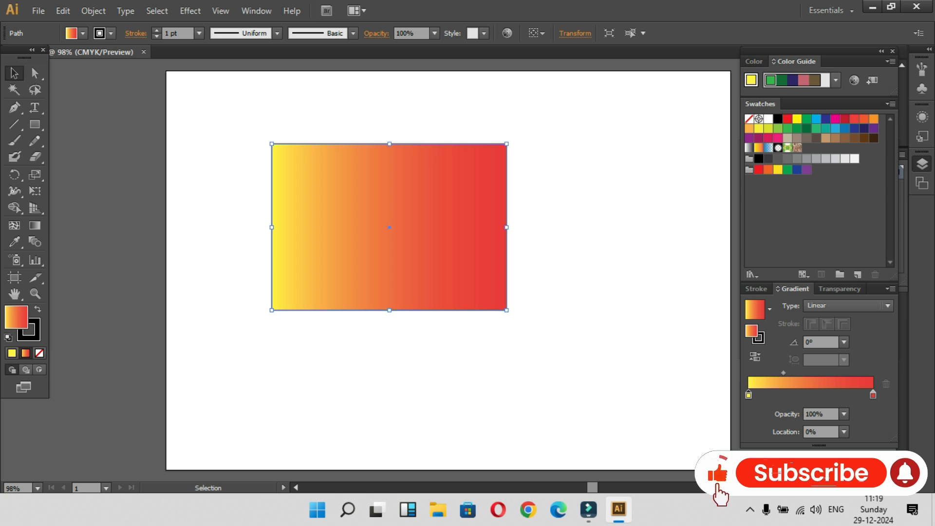
# Step: Try gradient angles of -90° and -180° on the two-colour rectangle
pyautogui.click(844, 342)
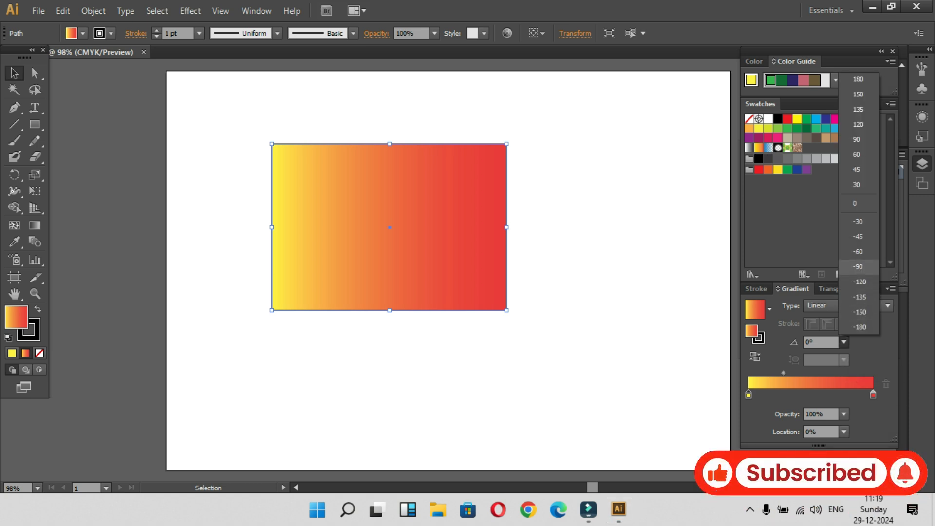
pyautogui.click(858, 266)
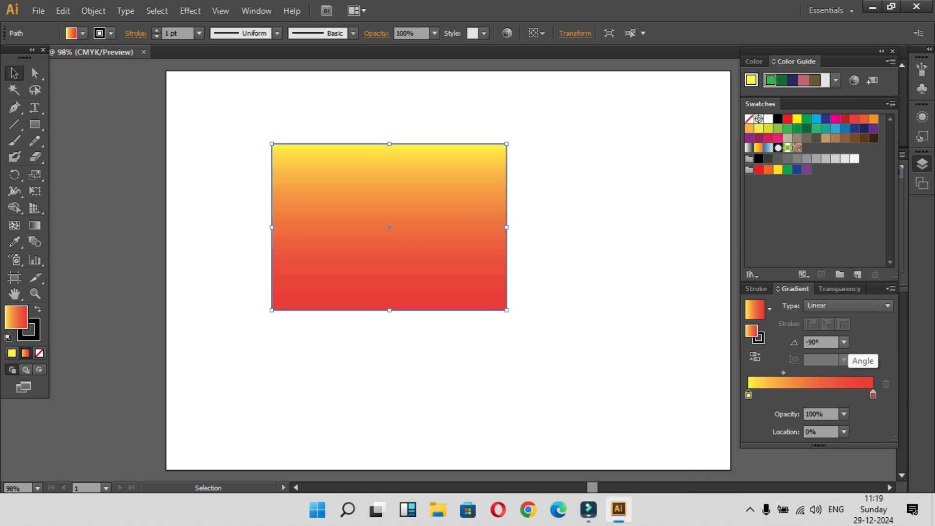
pyautogui.click(844, 342)
pyautogui.click(858, 329)
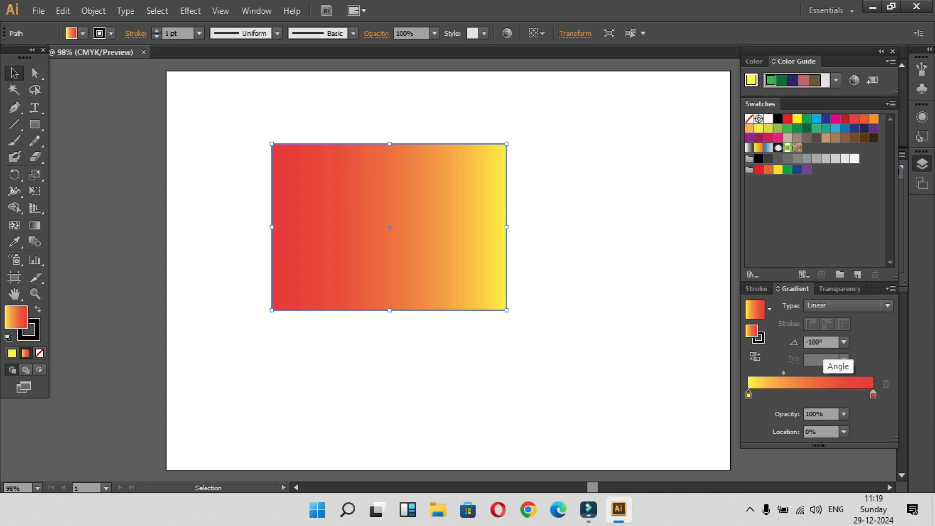
# Step: Try the Radial gradient type on the rectangle and return the type to Linear
pyautogui.click(844, 342)
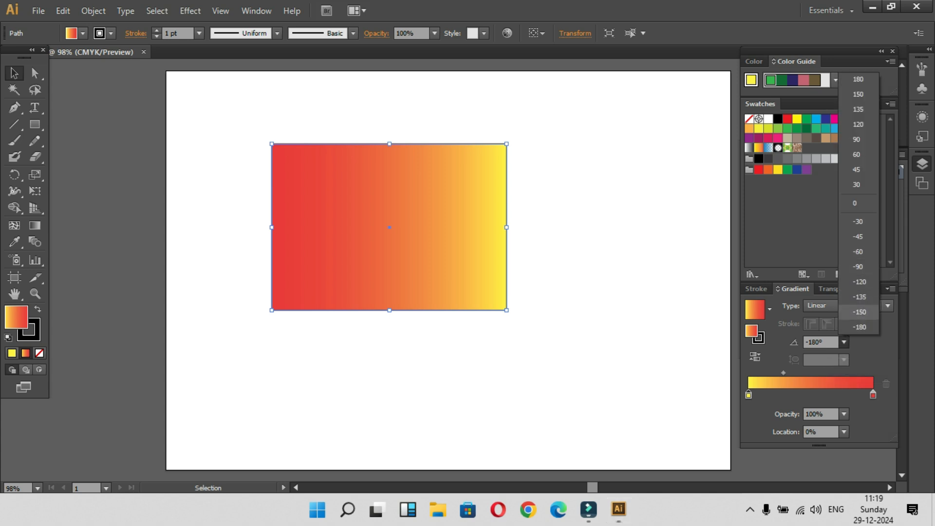
pyautogui.click(887, 305)
pyautogui.click(887, 306)
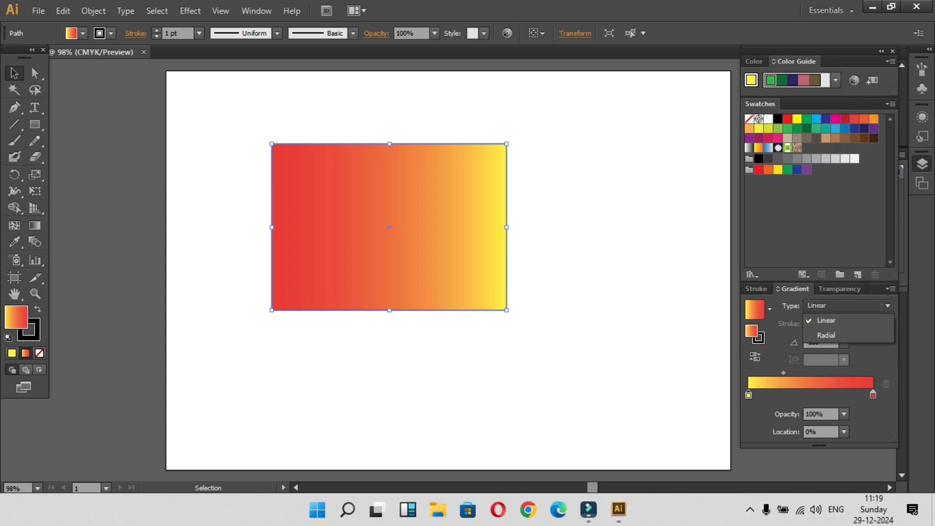
pyautogui.click(833, 335)
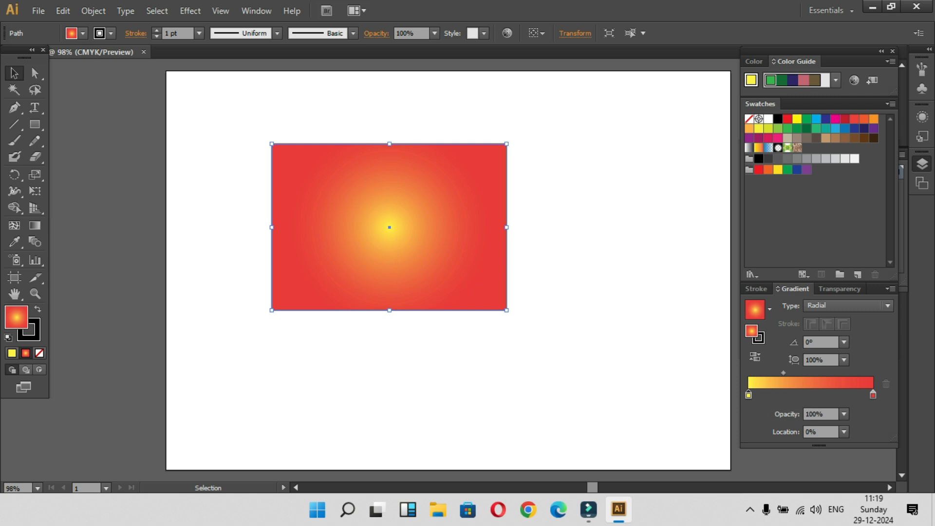
pyautogui.moveTo(873, 394)
pyautogui.mouseDown()
pyautogui.moveTo(844, 394)
pyautogui.moveTo(873, 394)
pyautogui.mouseUp()
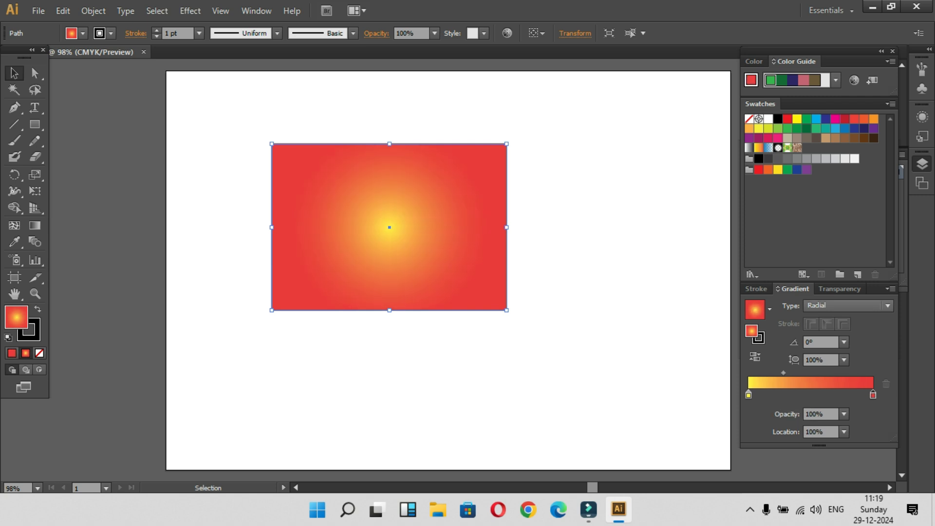
pyautogui.click(847, 305)
pyautogui.click(818, 320)
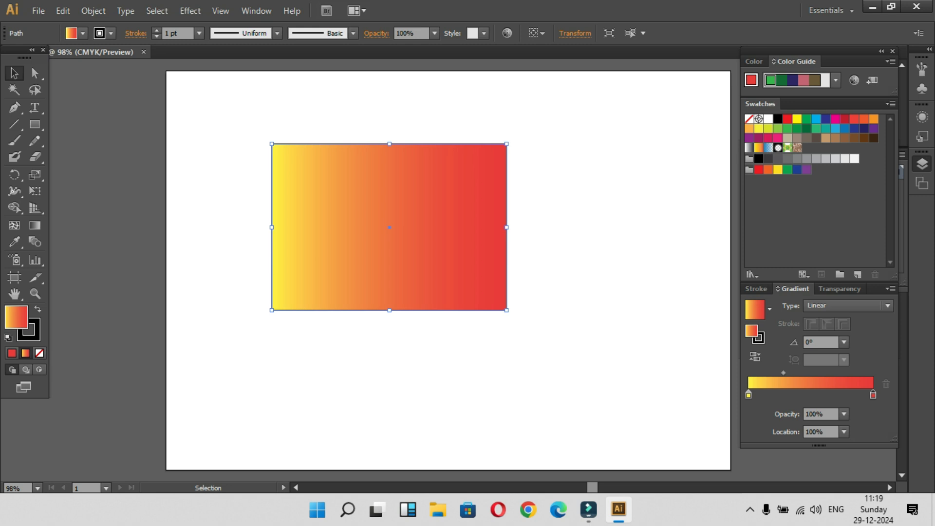
# Step: Try linear gradient angles of -90°, 120°, 180° and -120° on the yellow-to-red rectangle
pyautogui.click(844, 342)
pyautogui.click(858, 267)
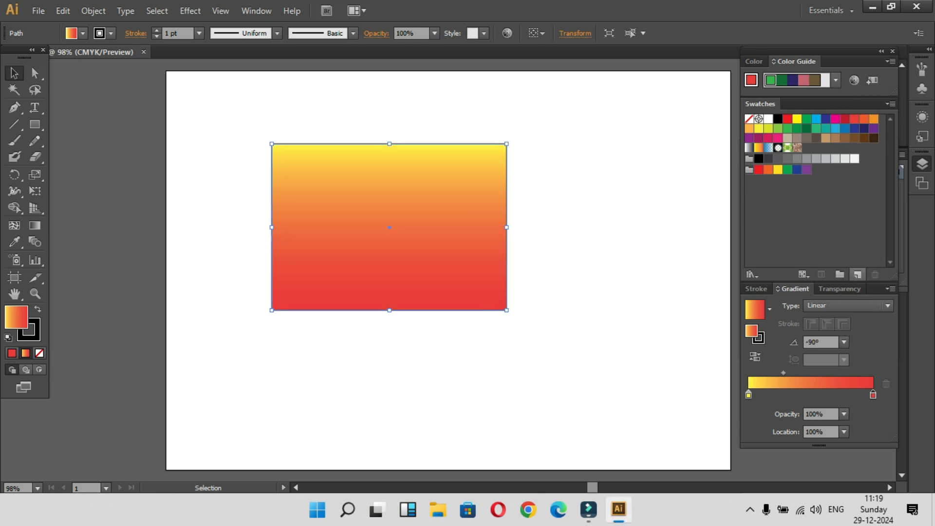
pyautogui.click(844, 341)
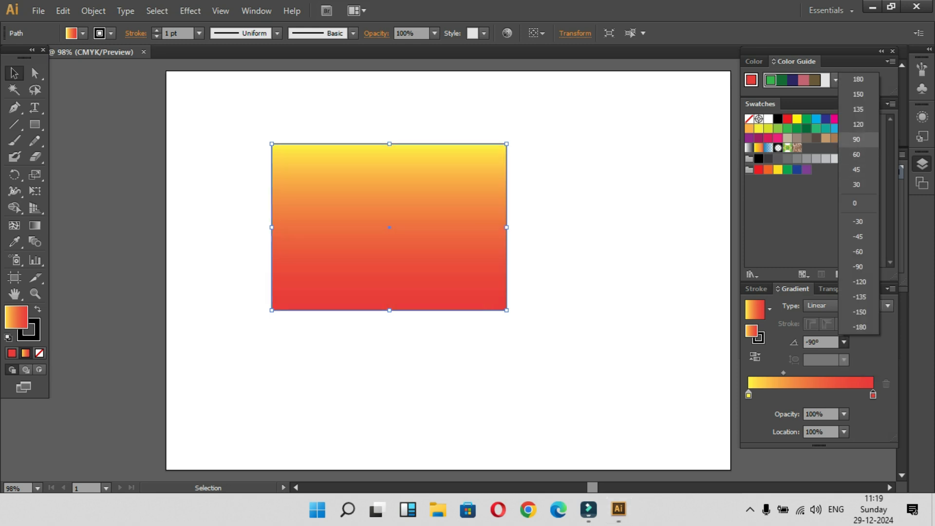
pyautogui.click(858, 128)
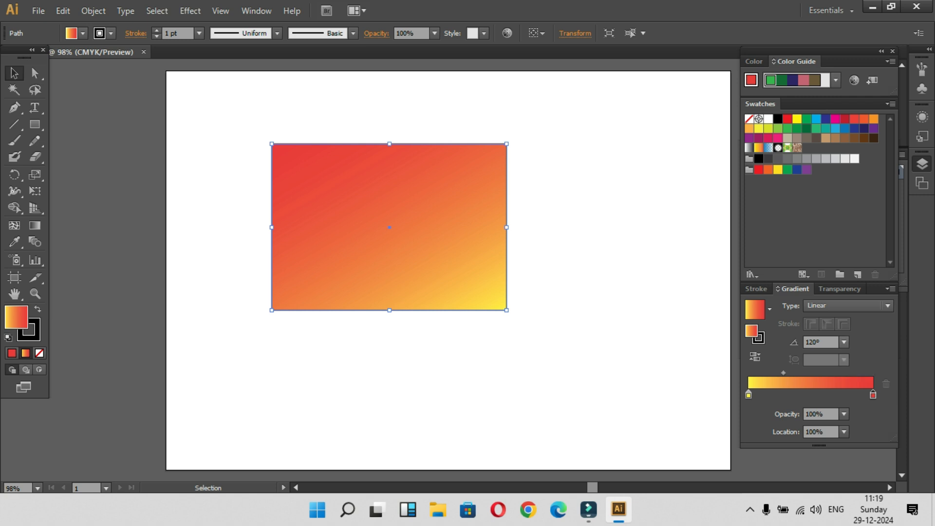
pyautogui.click(843, 342)
pyautogui.click(858, 79)
pyautogui.click(844, 342)
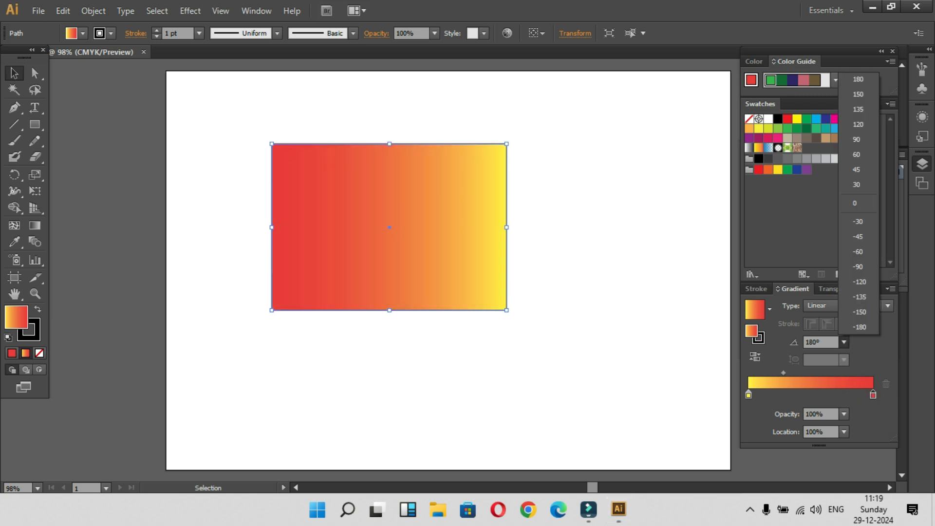
pyautogui.click(859, 281)
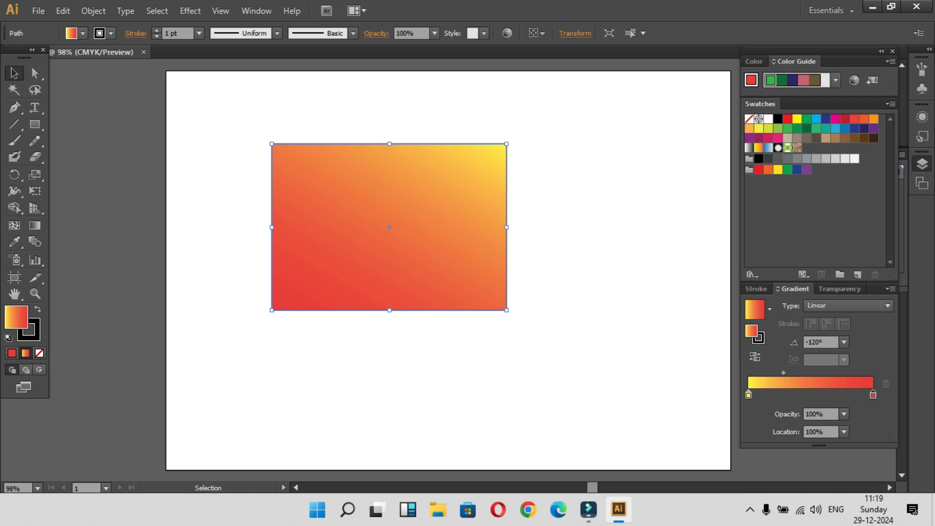
# Step: Set the rectangle's gradient angle to -90° and move the midpoint between yellow and red to about 49%
pyautogui.click(844, 342)
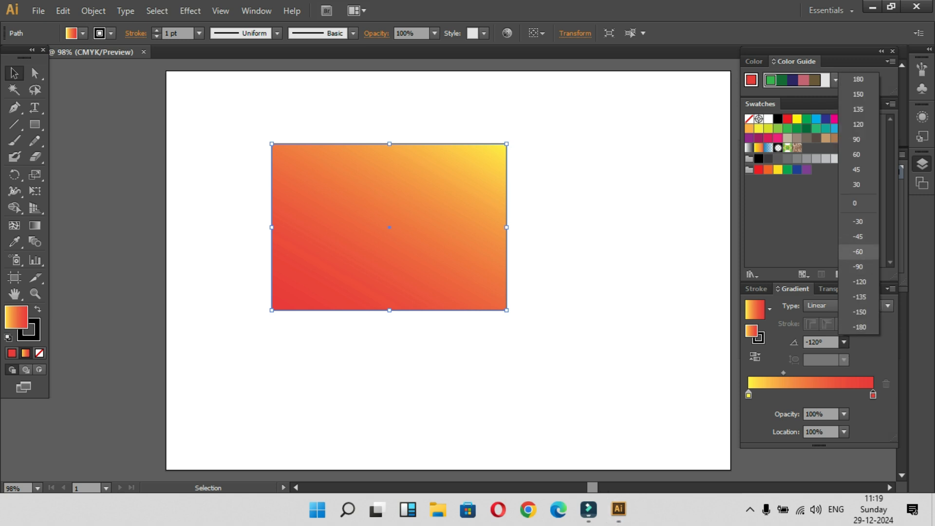
pyautogui.click(858, 266)
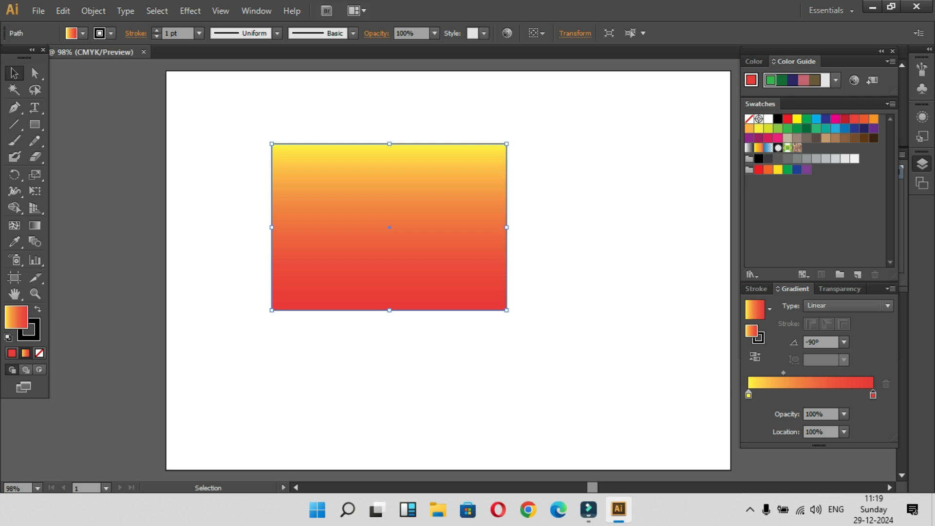
pyautogui.moveTo(783, 372); pyautogui.dragTo(810, 372)
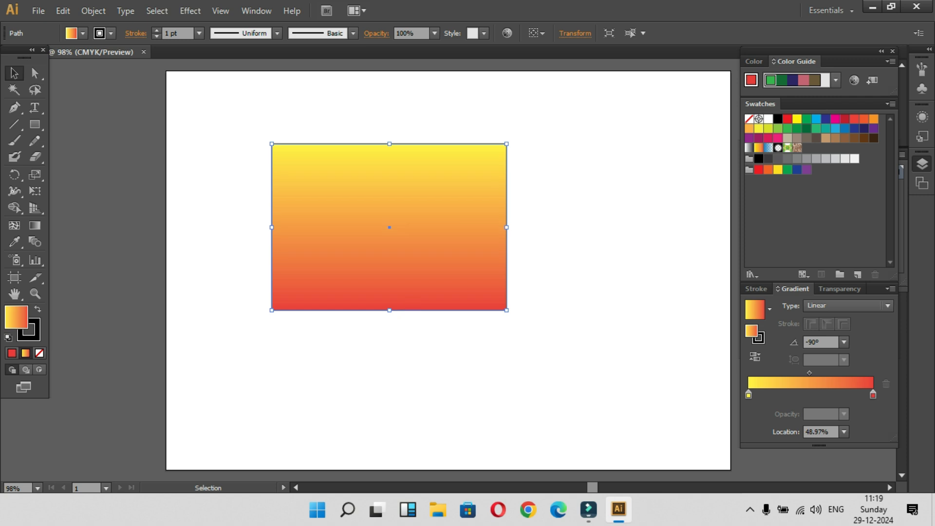
# Step: Draw a tall narrow rectangle just right of the gradient rectangle, try a yellow fill, and fill it with solid green
pyautogui.click(34, 124)
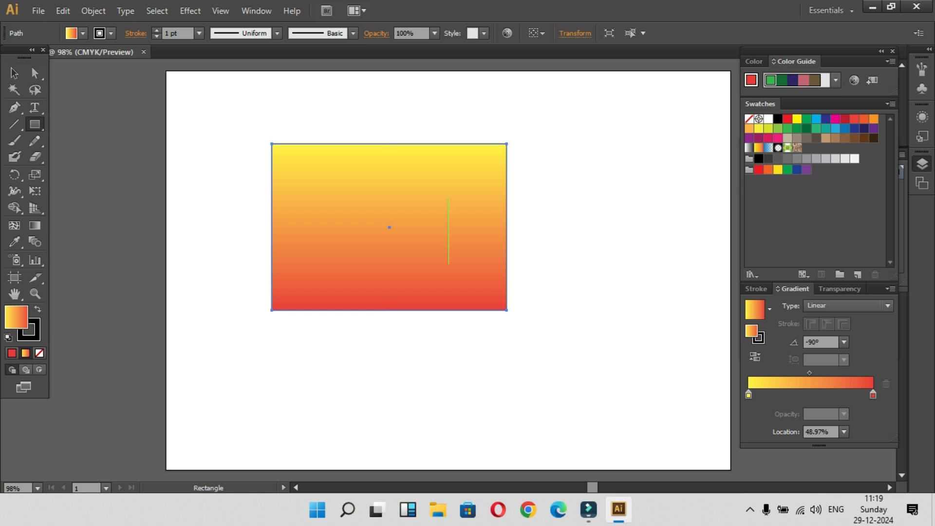
pyautogui.moveTo(536, 127)
pyautogui.mouseDown()
pyautogui.moveTo(586, 213)
pyautogui.moveTo(597, 338)
pyautogui.mouseUp()
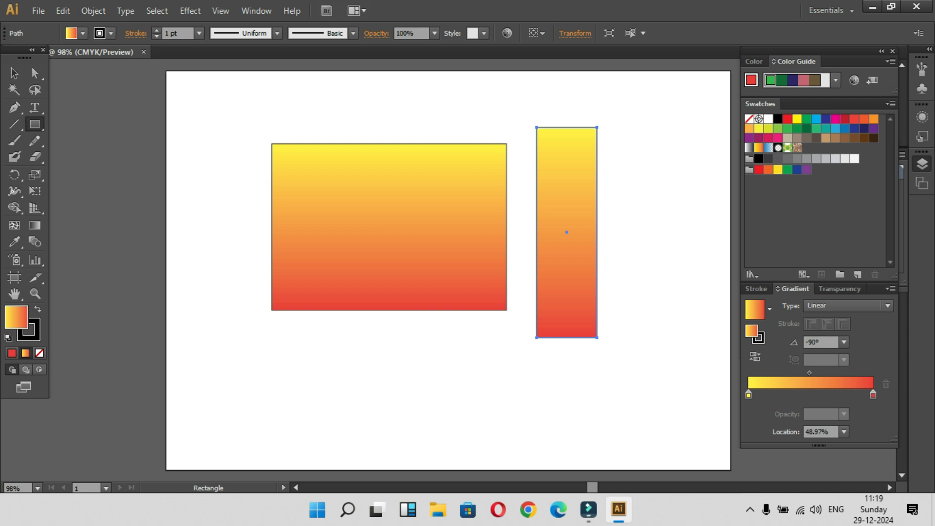
pyautogui.click(758, 129)
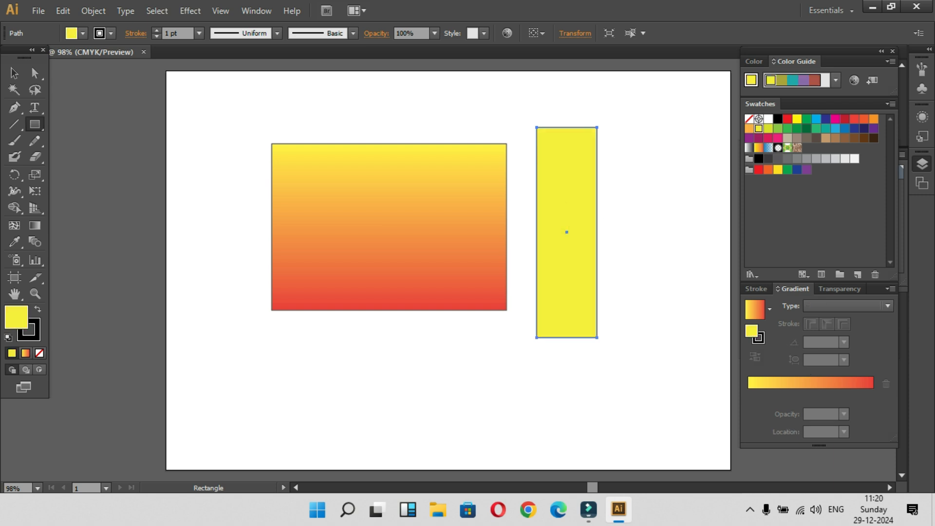
pyautogui.click(788, 129)
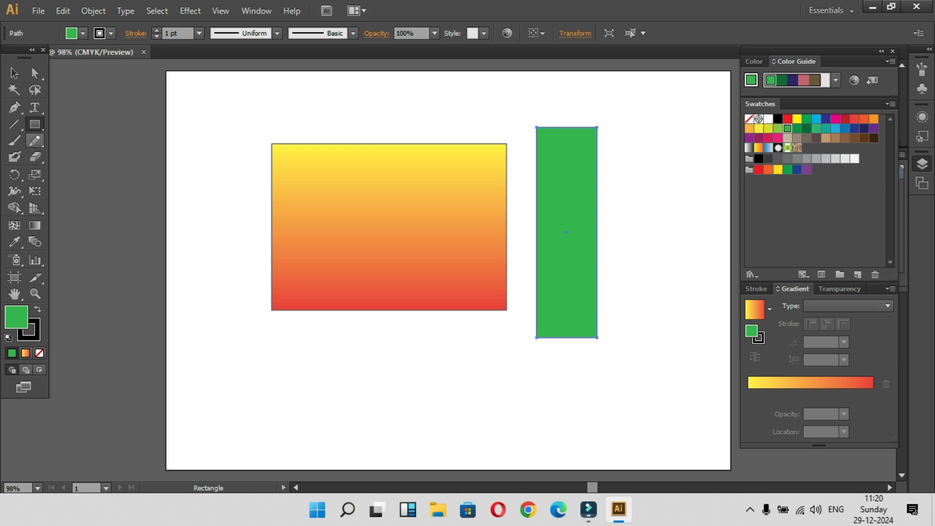
# Step: Draw a second tall rectangle of similar size right of the green one and fill it with the White, Black gradient at -90°
pyautogui.moveTo(636, 127); pyautogui.dragTo(700, 337)
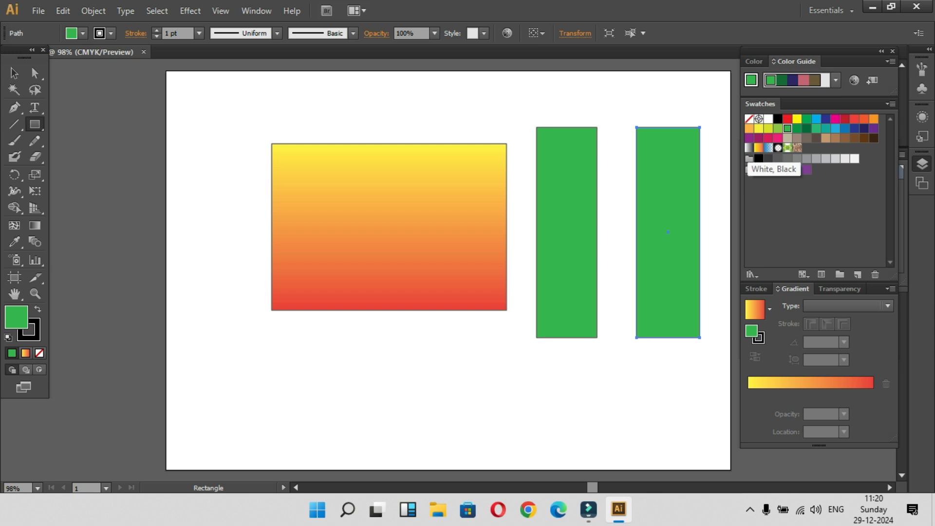
pyautogui.click(749, 148)
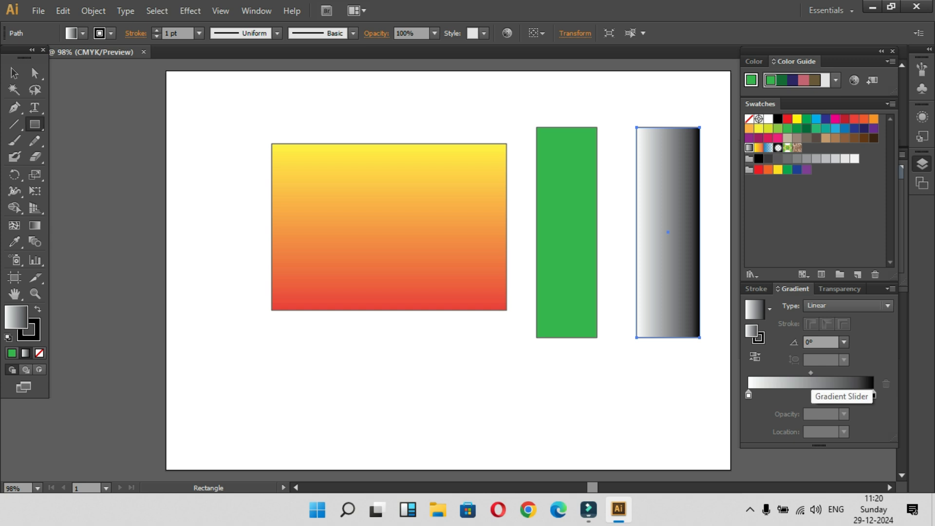
pyautogui.click(844, 342)
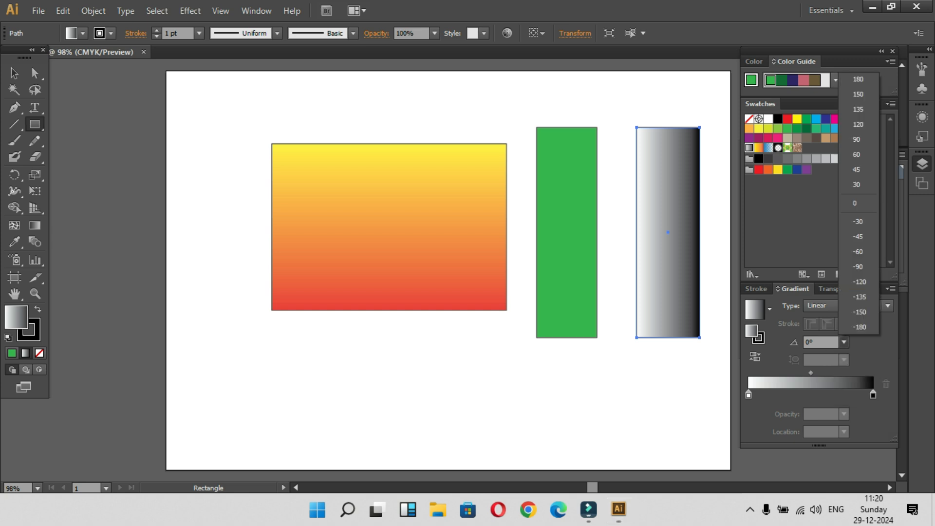
pyautogui.click(860, 252)
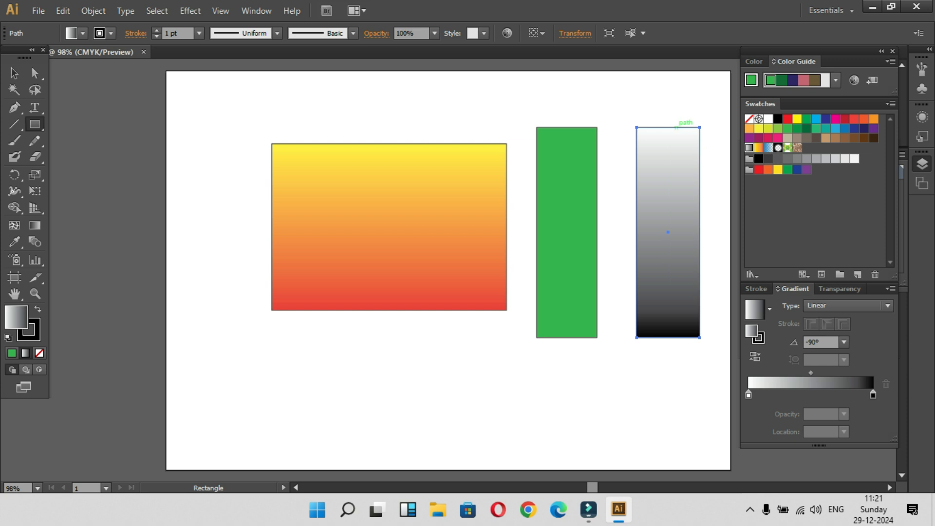
# Step: Try placing the white-to-black rectangle over the green one and move it back to the green rectangle's right
pyautogui.press('v')
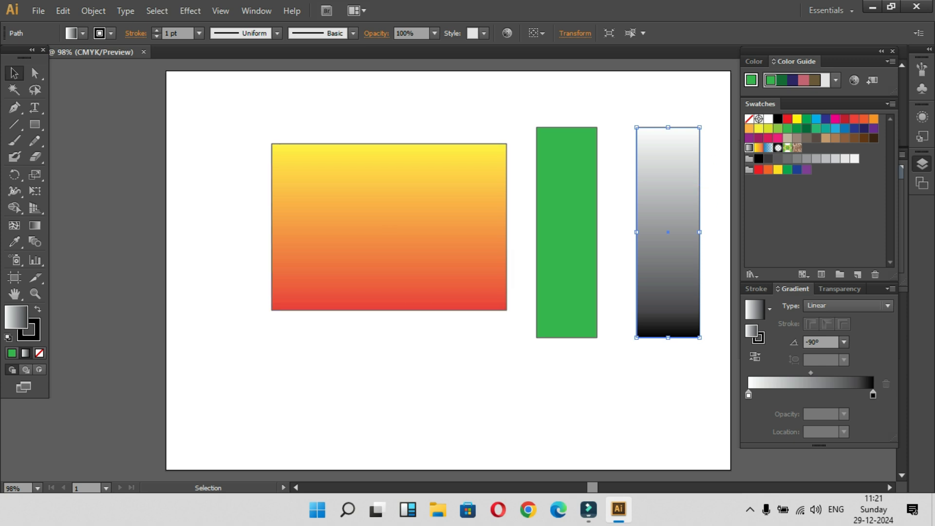
pyautogui.moveTo(686, 185); pyautogui.dragTo(586, 186)
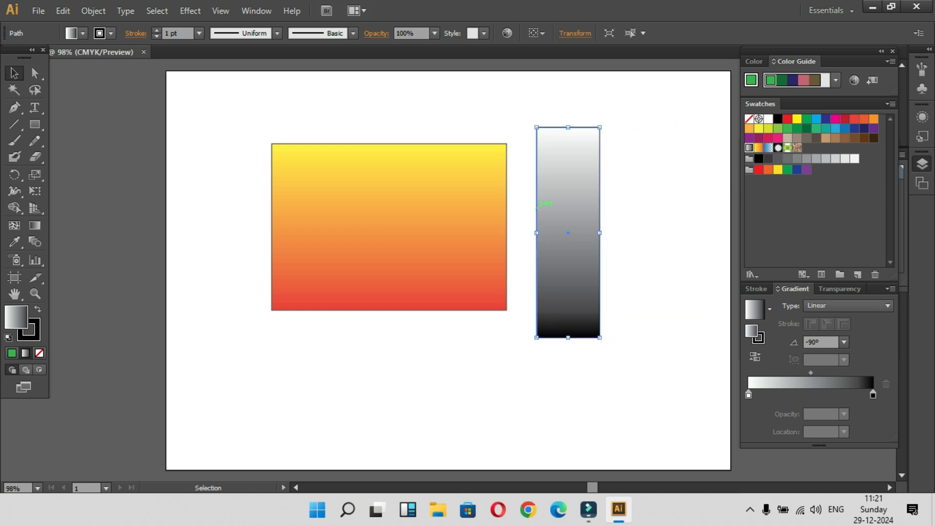
pyautogui.moveTo(540, 206); pyautogui.dragTo(626, 217)
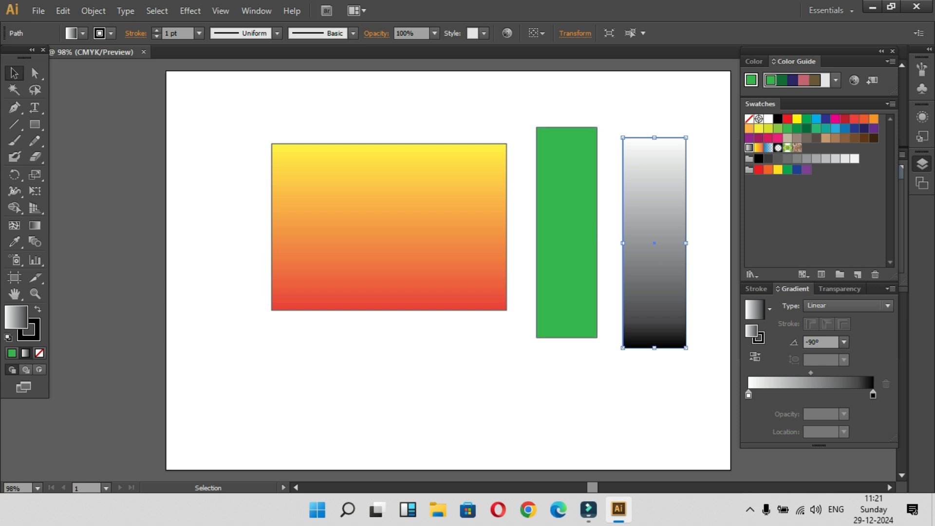
pyautogui.moveTo(672, 209)
pyautogui.mouseDown()
pyautogui.moveTo(704, 206)
pyautogui.moveTo(683, 200)
pyautogui.mouseUp()
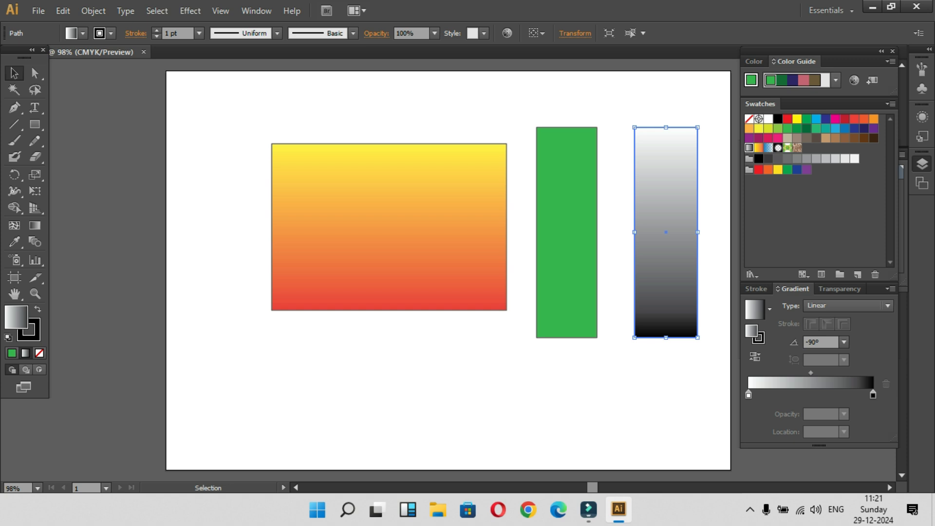
pyautogui.moveTo(683, 194)
pyautogui.mouseDown()
pyautogui.moveTo(683, 215)
pyautogui.moveTo(682, 201)
pyautogui.mouseUp()
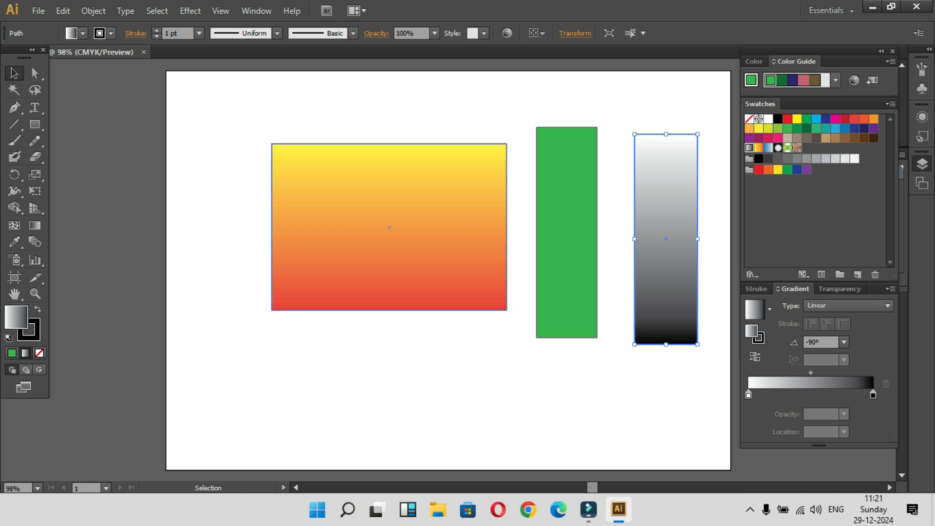
# Step: Centre the white-to-black rectangle over the green one, move both together onto the middle of the yellow-to-red rectangle, and deselect them
pyautogui.moveTo(665, 239); pyautogui.dragTo(566, 232)
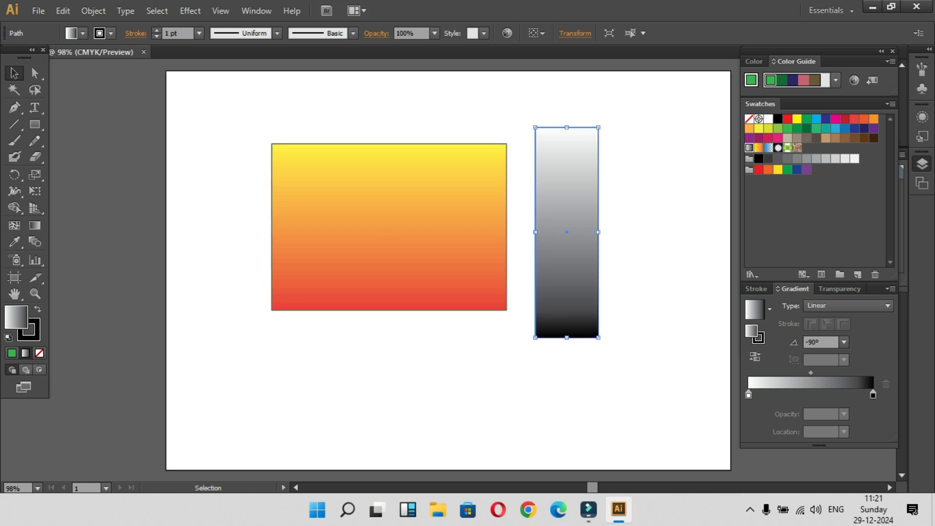
pyautogui.moveTo(521, 118); pyautogui.dragTo(638, 371)
pyautogui.moveTo(567, 233); pyautogui.dragTo(394, 222)
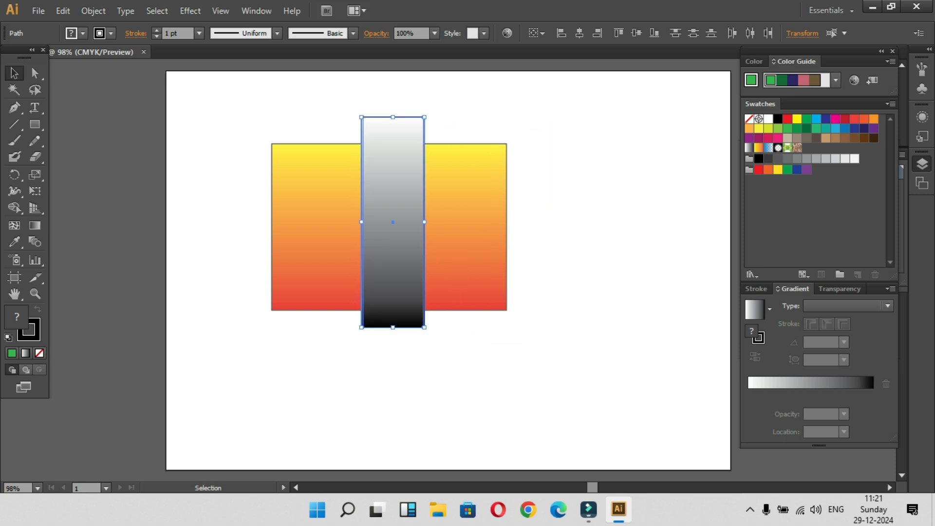
pyautogui.click(234, 117)
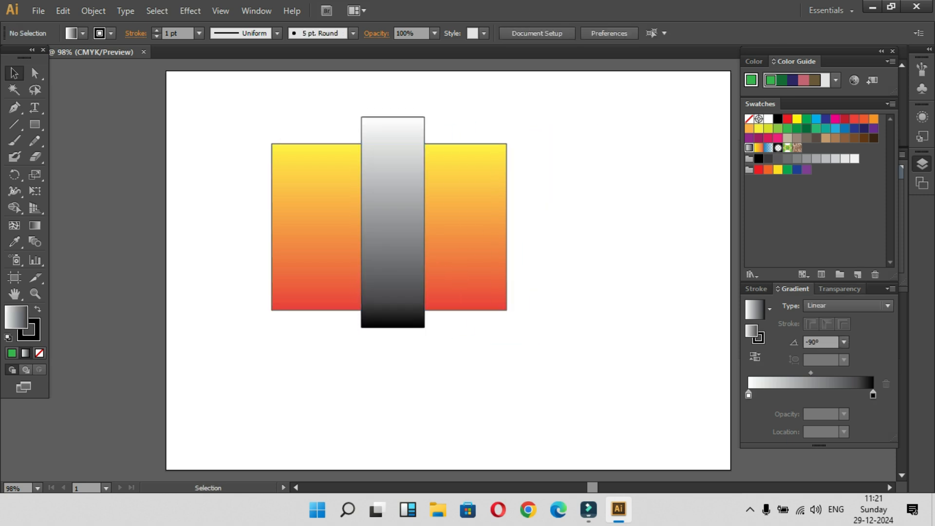
# Step: Select the stacked green and white-to-black rectangles together and shorten them at both ends to match the yellow-to-red rectangle's height
pyautogui.moveTo(335, 102); pyautogui.dragTo(454, 288)
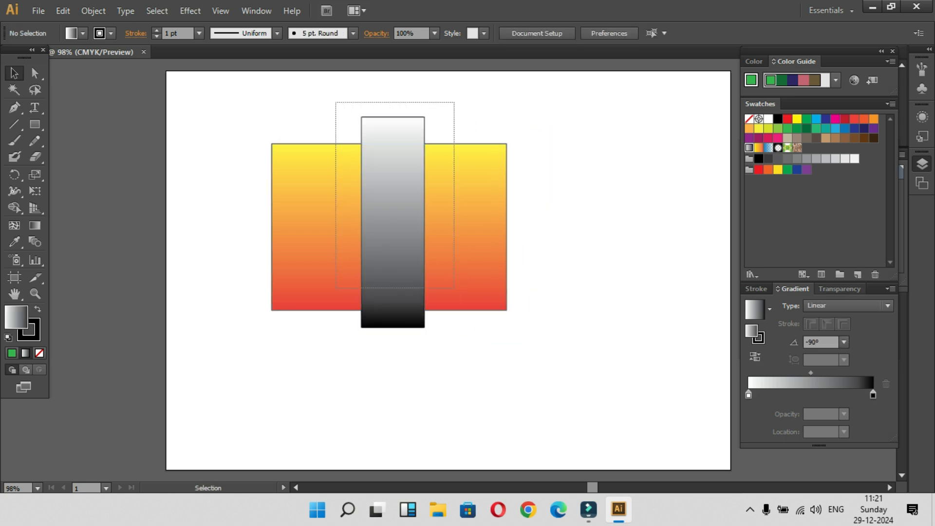
pyautogui.click(565, 233)
pyautogui.click(394, 229)
pyautogui.moveTo(348, 104); pyautogui.dragTo(421, 363)
pyautogui.click(388, 108)
pyautogui.moveTo(387, 110); pyautogui.dragTo(394, 156)
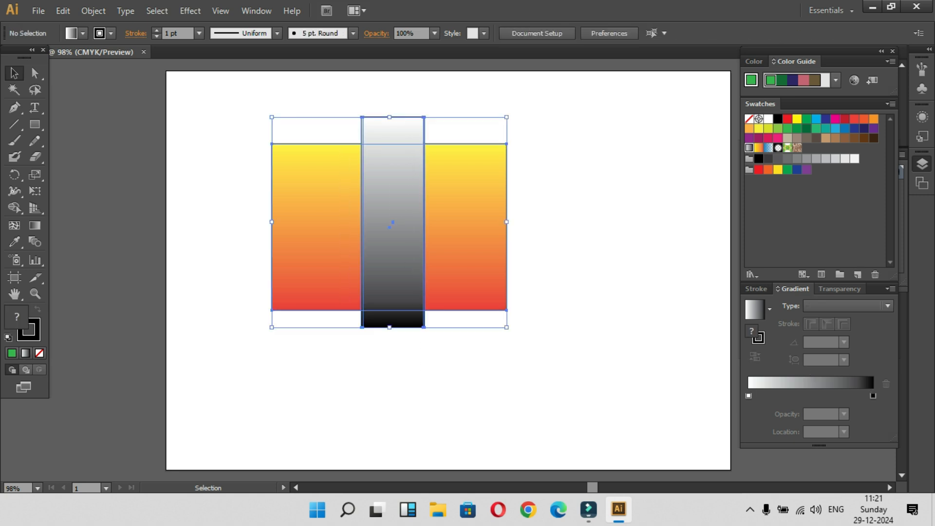
pyautogui.click(387, 109)
pyautogui.click(369, 124)
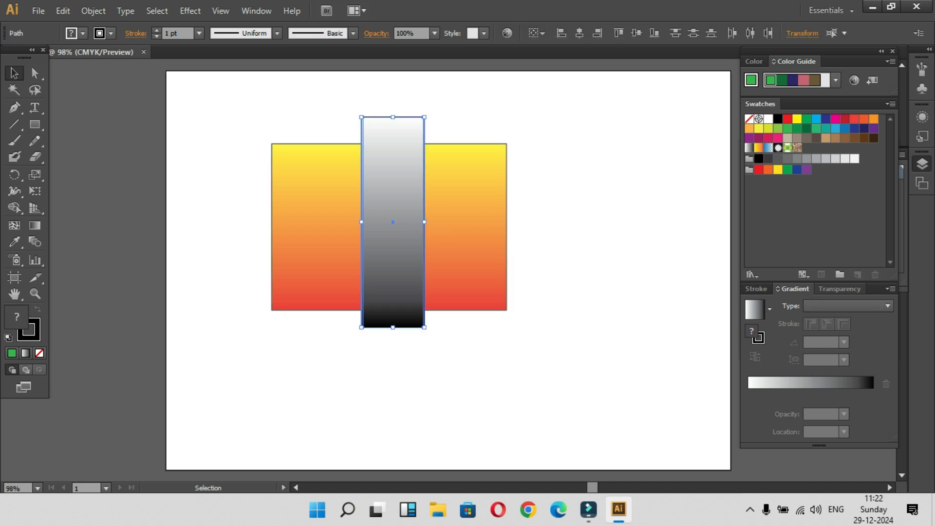
pyautogui.click(839, 289)
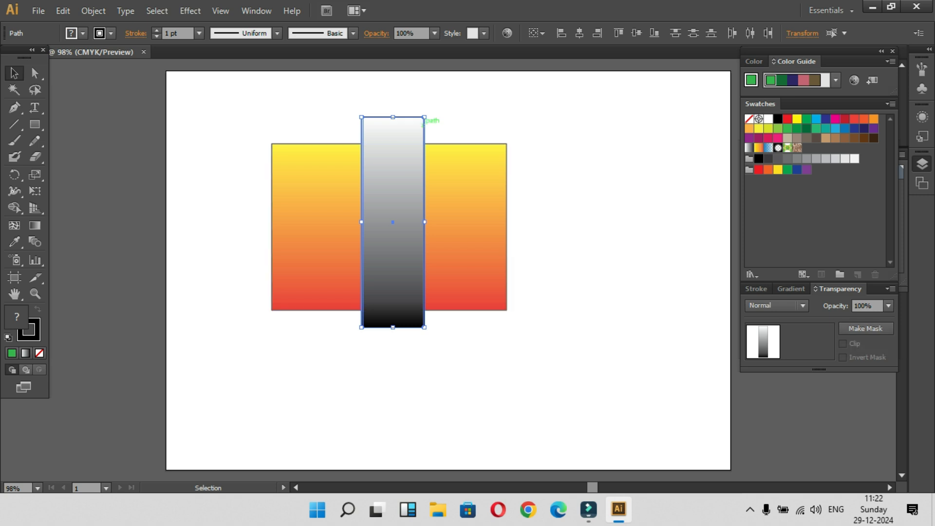
pyautogui.moveTo(393, 117); pyautogui.dragTo(392, 144)
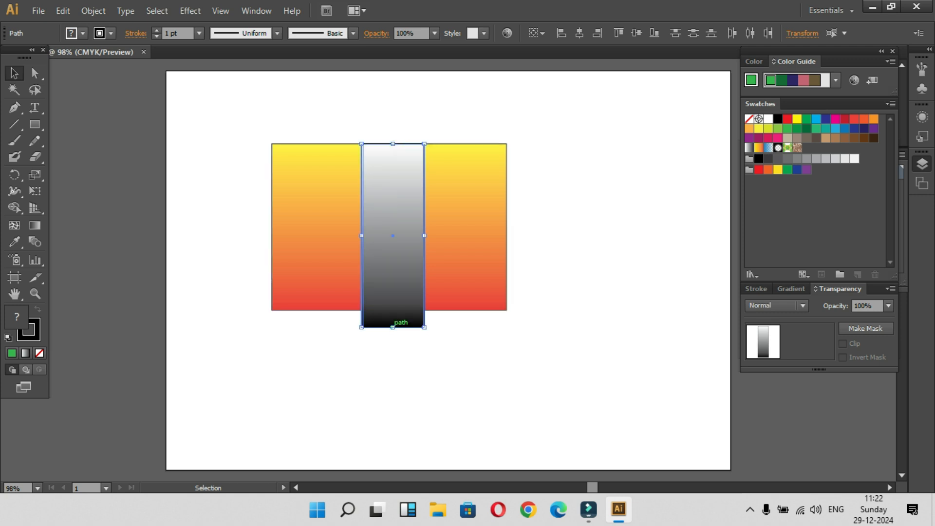
pyautogui.moveTo(393, 328); pyautogui.dragTo(393, 311)
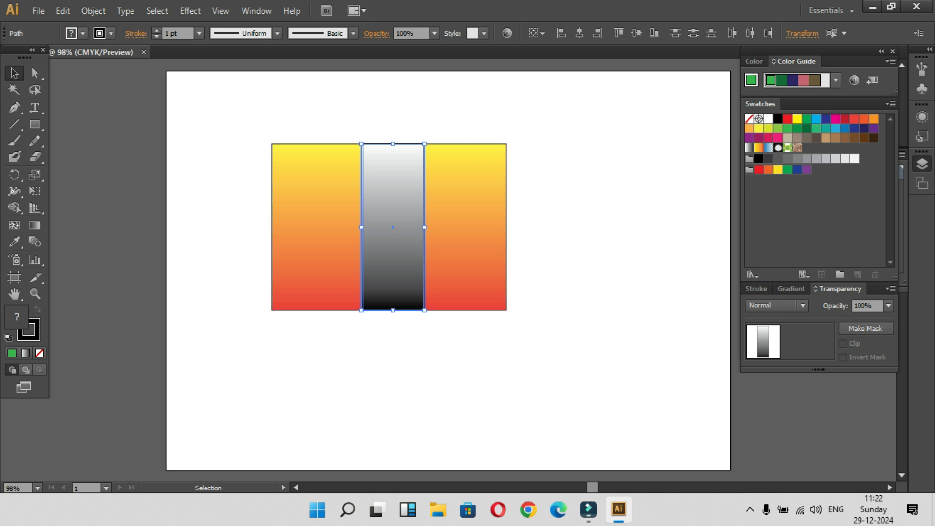
# Step: Try an opacity mask on the green rectangle using the white-to-black rectangle over it, and undo the mask
pyautogui.click(865, 328)
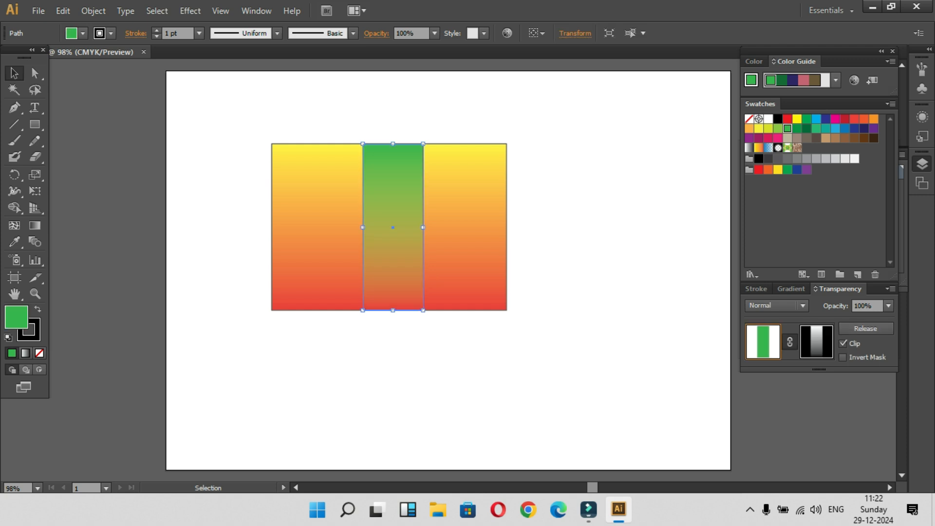
pyautogui.hotkey('ctrl', 'z')
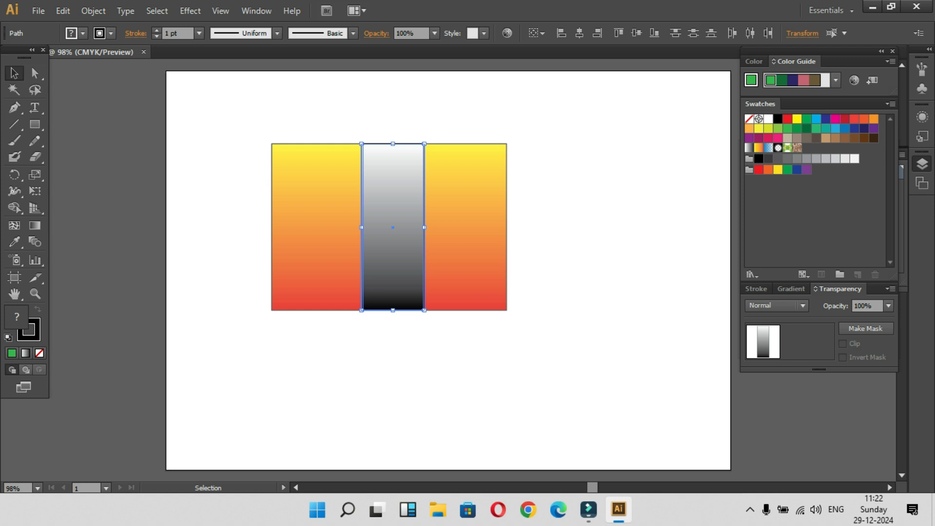
# Step: Move the stacked pair to the right of the yellow-to-red rectangle and offset the white-to-black one down and right
pyautogui.moveTo(404, 201); pyautogui.dragTo(624, 200)
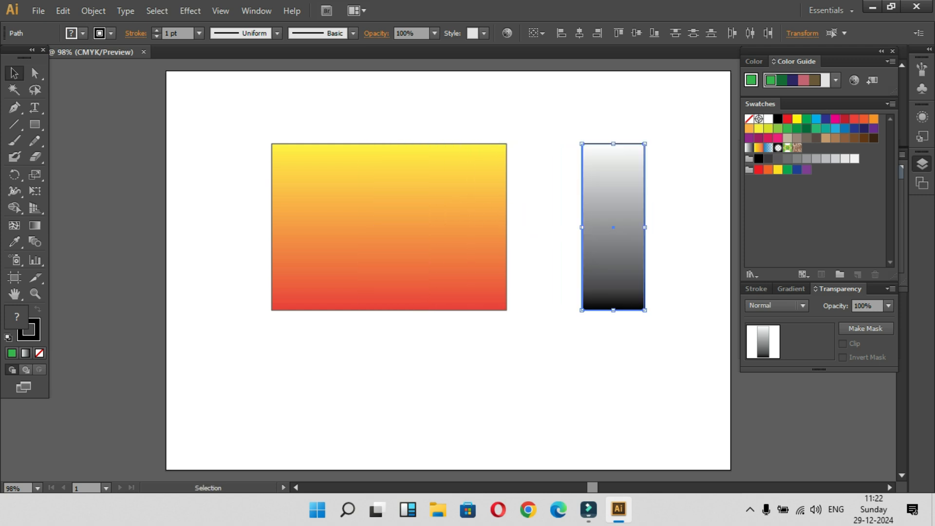
pyautogui.click(684, 269)
pyautogui.moveTo(633, 270); pyautogui.dragTo(691, 306)
# Step: Fill the green rectangle with yellow C=5 M=0 Y=90 K=0, also trying an orange fill and undoing it
pyautogui.click(613, 273)
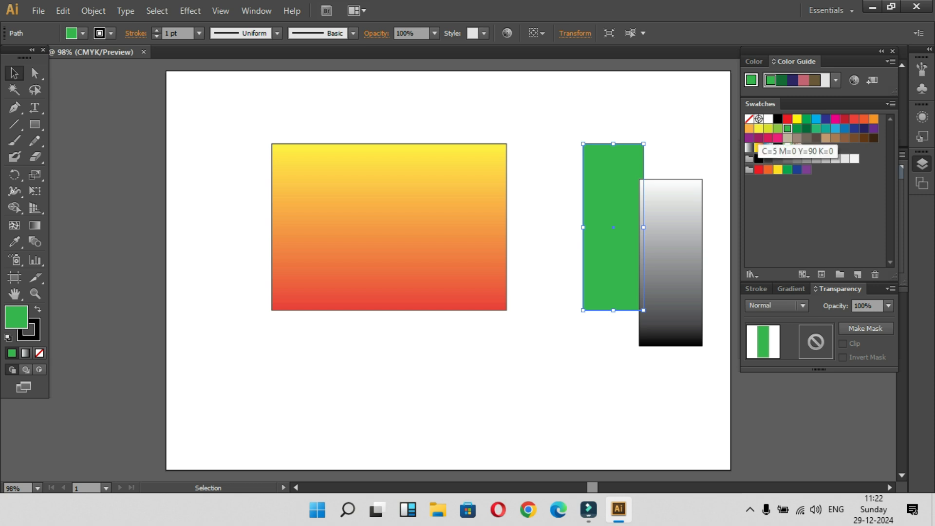
pyautogui.click(759, 128)
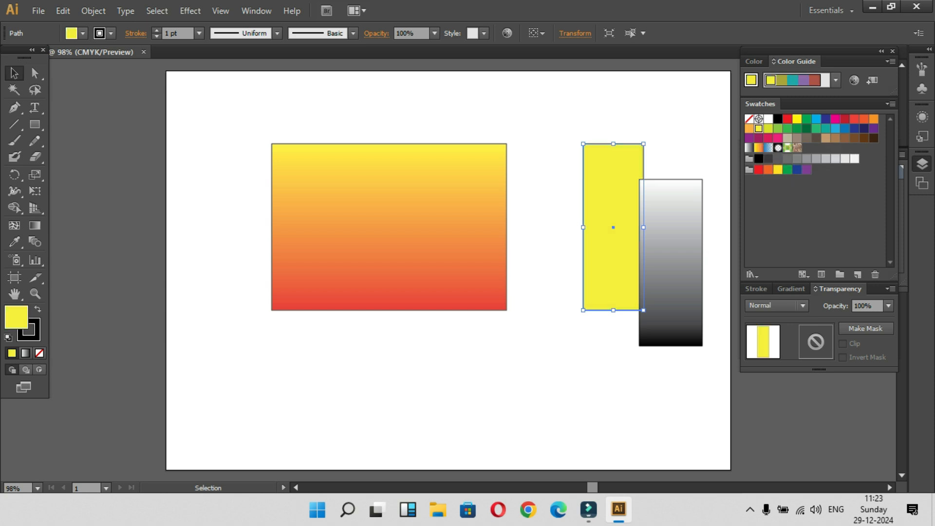
pyautogui.click(749, 128)
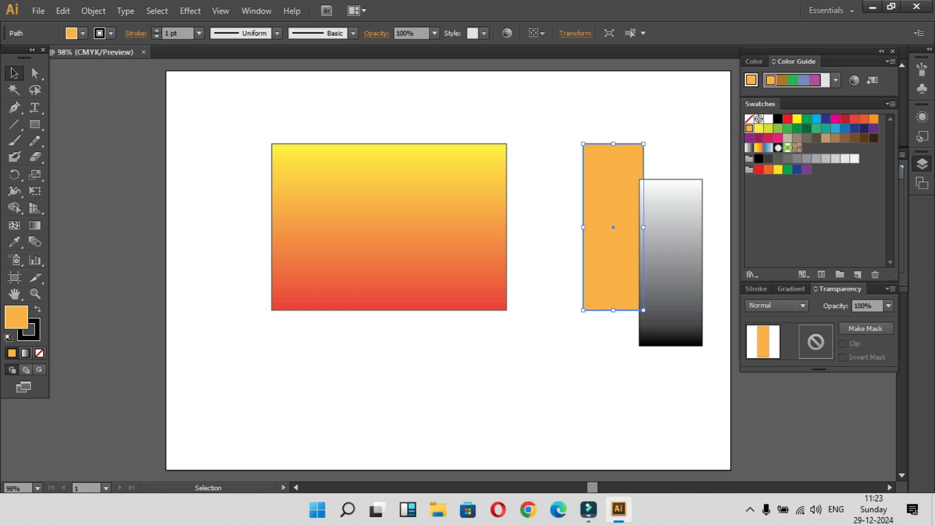
pyautogui.hotkey('ctrl', 'z')
# Step: Place the white-to-black rectangle back over the yellow one and move both onto the middle of the yellow-to-red rectangle, aligning their upper edges
pyautogui.moveTo(622, 232)
pyautogui.mouseDown()
pyautogui.moveTo(634, 232)
pyautogui.moveTo(621, 229)
pyautogui.mouseUp()
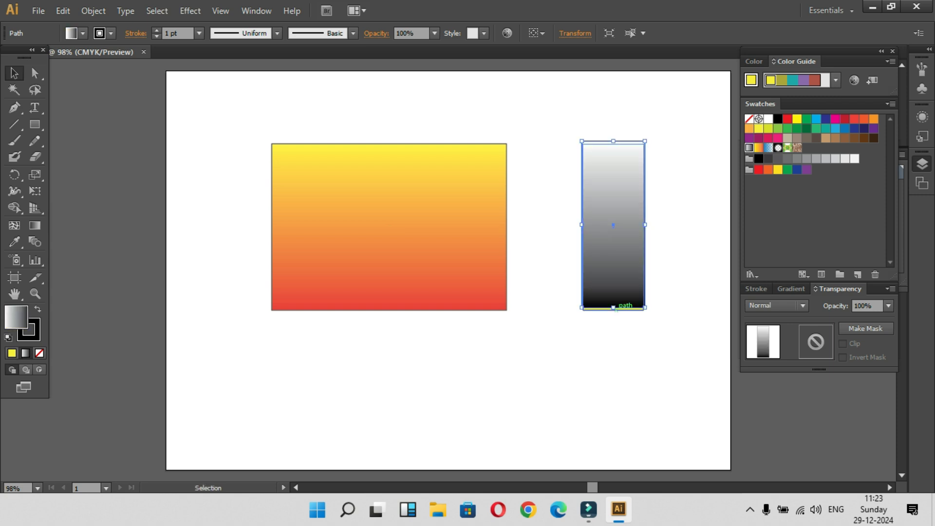
pyautogui.moveTo(557, 135); pyautogui.dragTo(402, 226)
pyautogui.moveTo(392, 140); pyautogui.dragTo(392, 143)
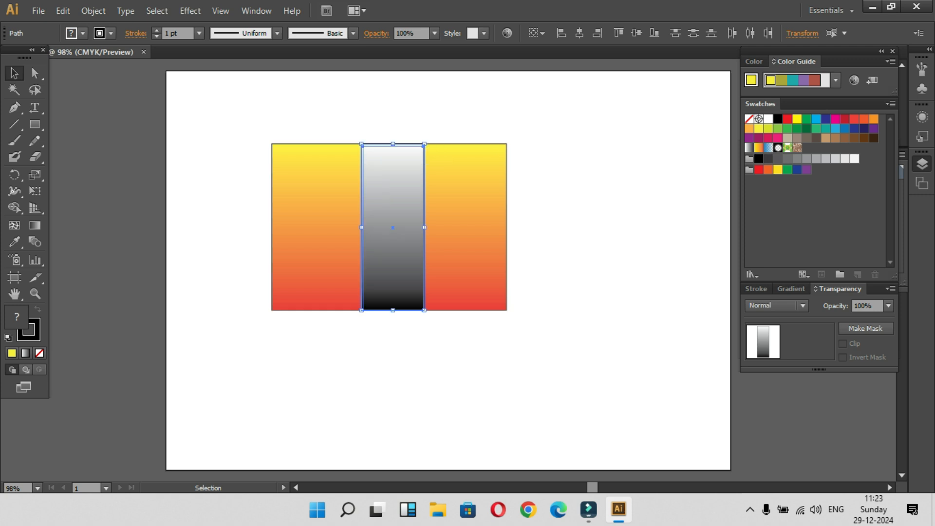
# Step: Move the yellow-to-red rectangle lower and slightly right, with the stacked pair centred on it and selected
pyautogui.click(393, 351)
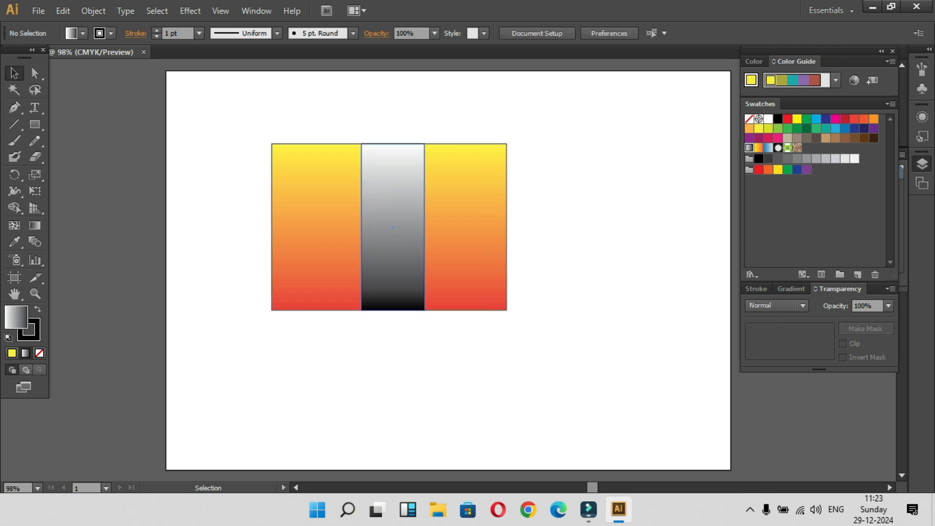
pyautogui.click(393, 244)
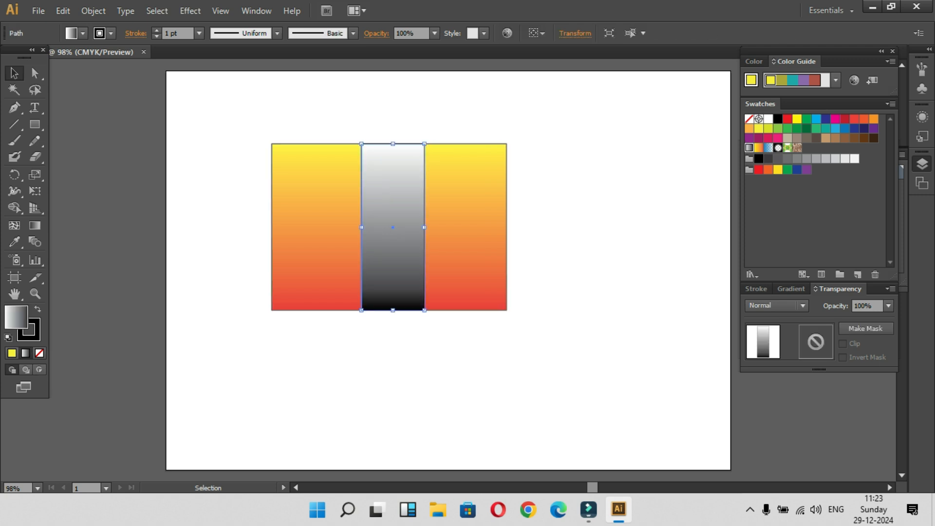
pyautogui.moveTo(442, 171); pyautogui.dragTo(446, 220)
pyautogui.moveTo(346, 147); pyautogui.dragTo(393, 207)
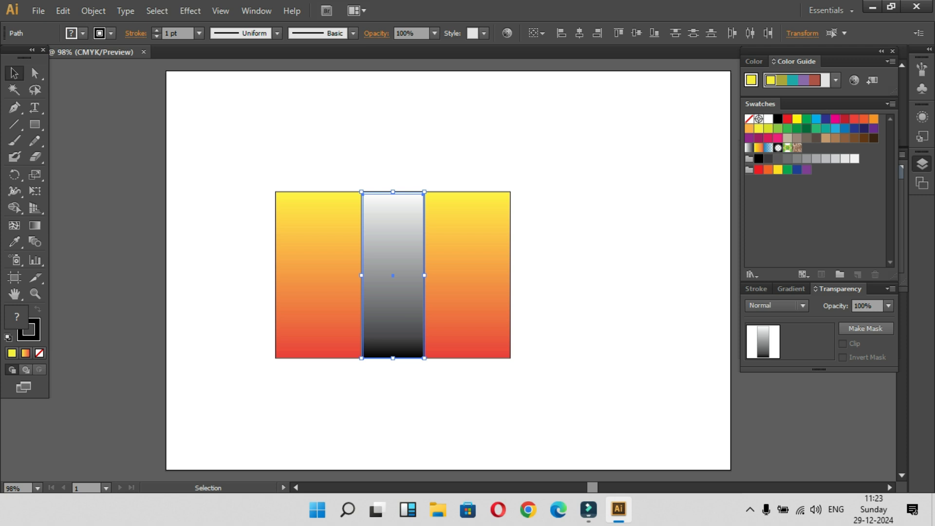
# Step: Make an opacity mask on the yellow rectangle from the white-to-black one, remove the masked rectangle's stroke and deselect it
pyautogui.click(866, 328)
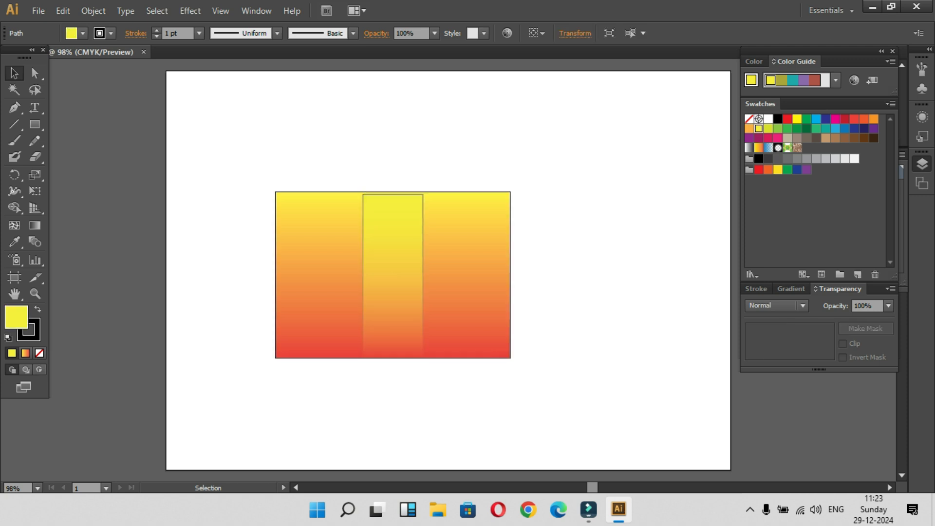
pyautogui.click(393, 272)
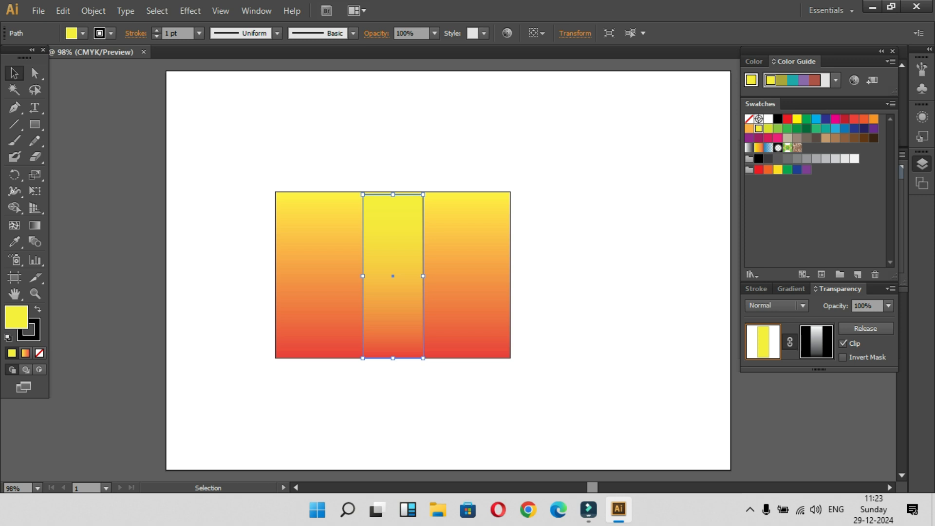
pyautogui.click(31, 336)
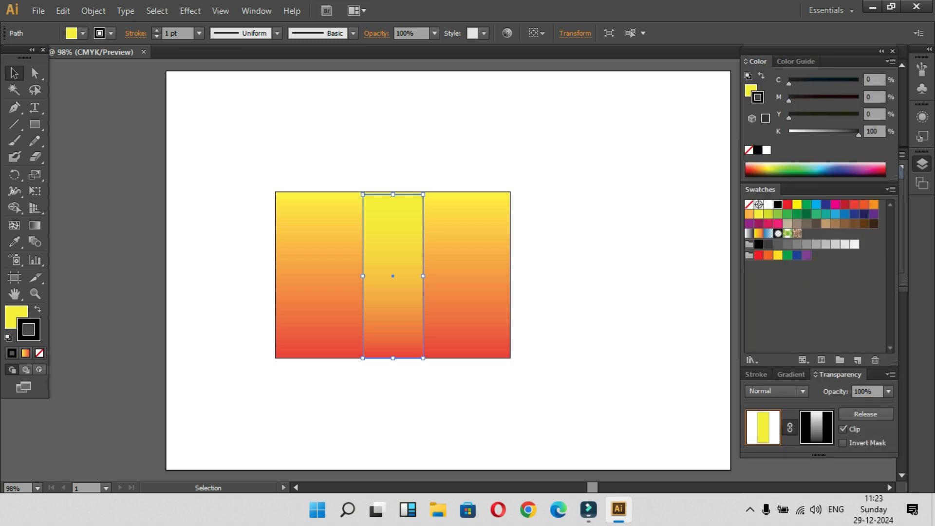
pyautogui.click(39, 354)
pyautogui.click(219, 311)
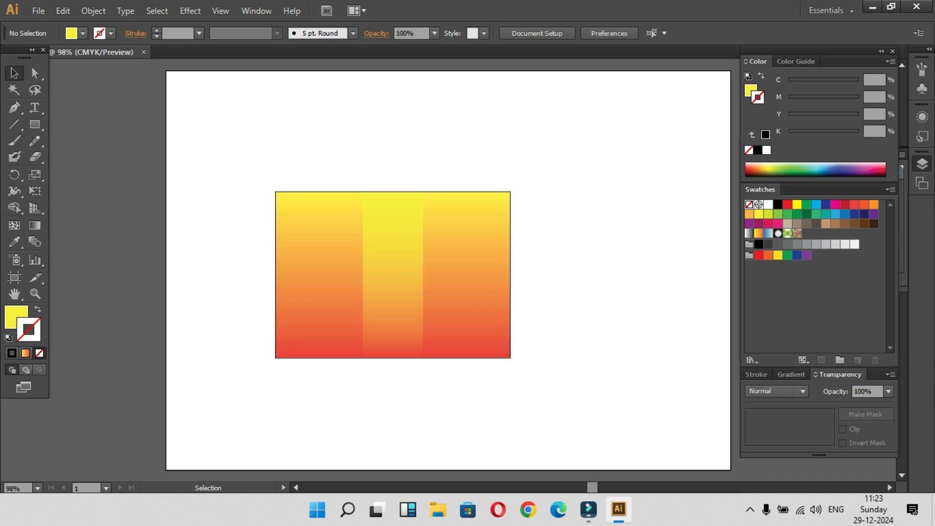
# Step: Apply the yellow-to-red linear gradient to the masked rectangle's stroke and shift the gradient midpoint towards the red end
pyautogui.click(400, 274)
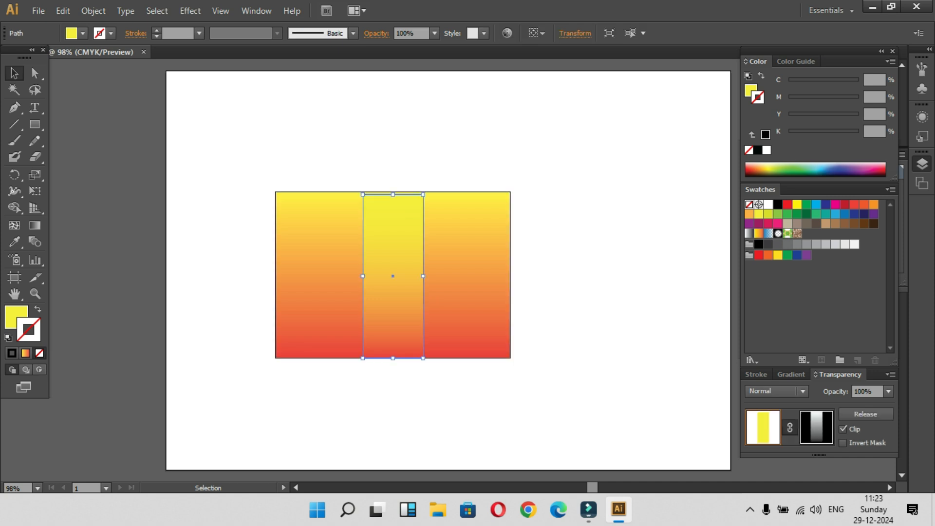
pyautogui.click(792, 374)
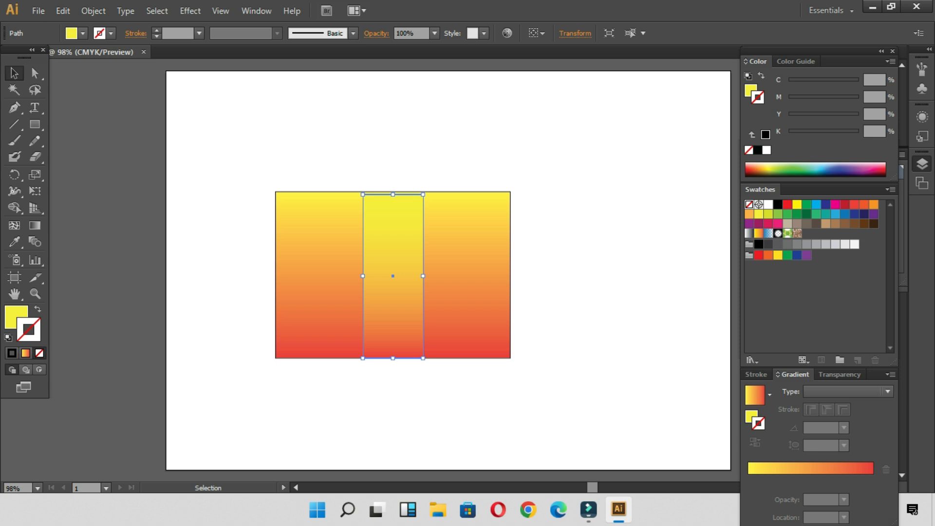
pyautogui.click(828, 467)
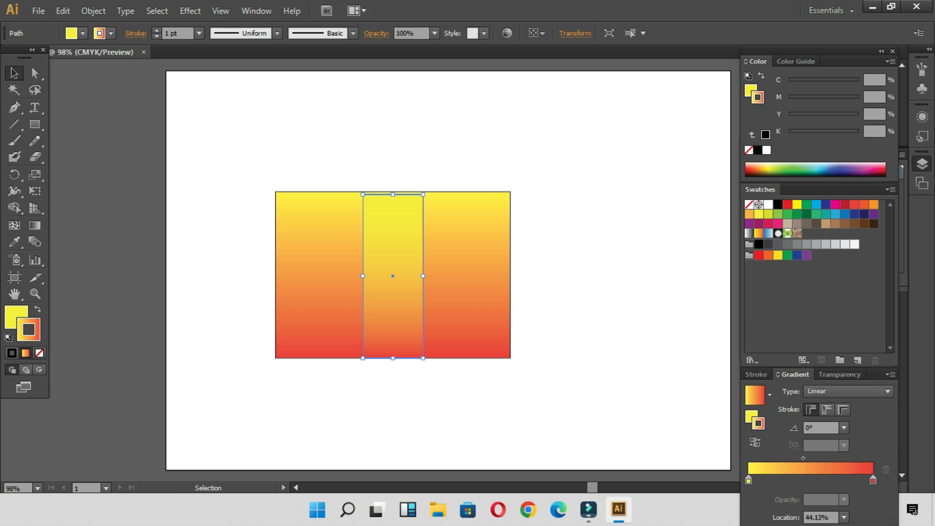
pyautogui.moveTo(803, 458)
pyautogui.mouseDown()
pyautogui.moveTo(785, 459)
pyautogui.moveTo(829, 458)
pyautogui.mouseUp()
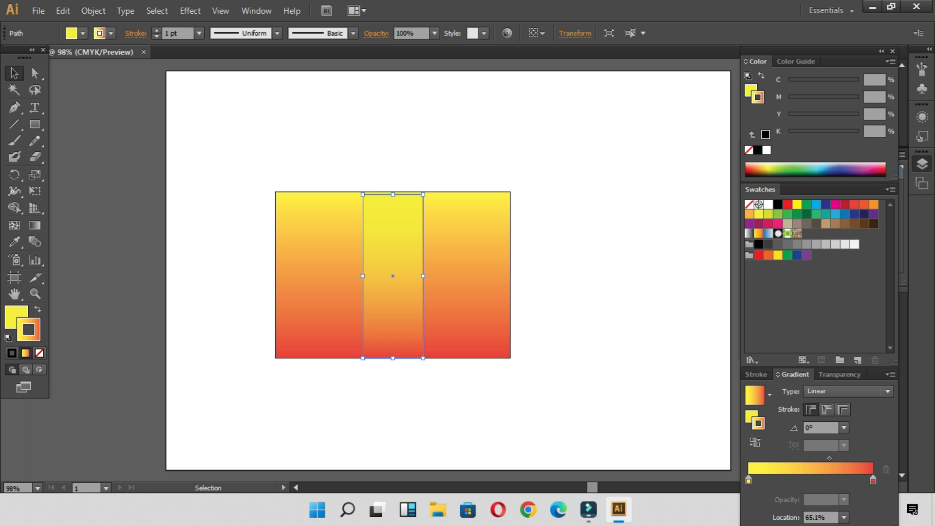
pyautogui.moveTo(828, 459); pyautogui.dragTo(824, 459)
pyautogui.moveTo(872, 480)
pyautogui.mouseDown()
pyautogui.moveTo(789, 481)
pyautogui.moveTo(873, 480)
pyautogui.mouseUp()
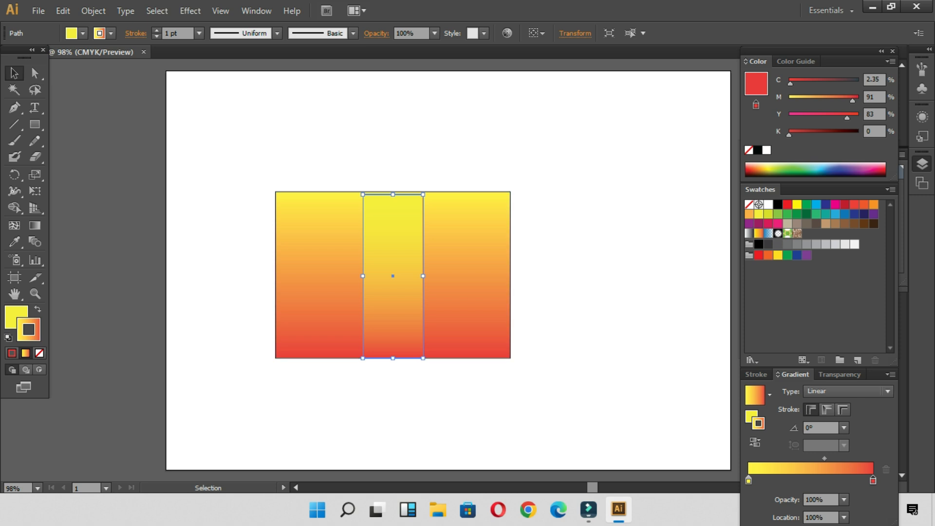
# Step: View the opacity mask of the yellow rectangle in mask editing mode and return to the artwork
pyautogui.click(840, 374)
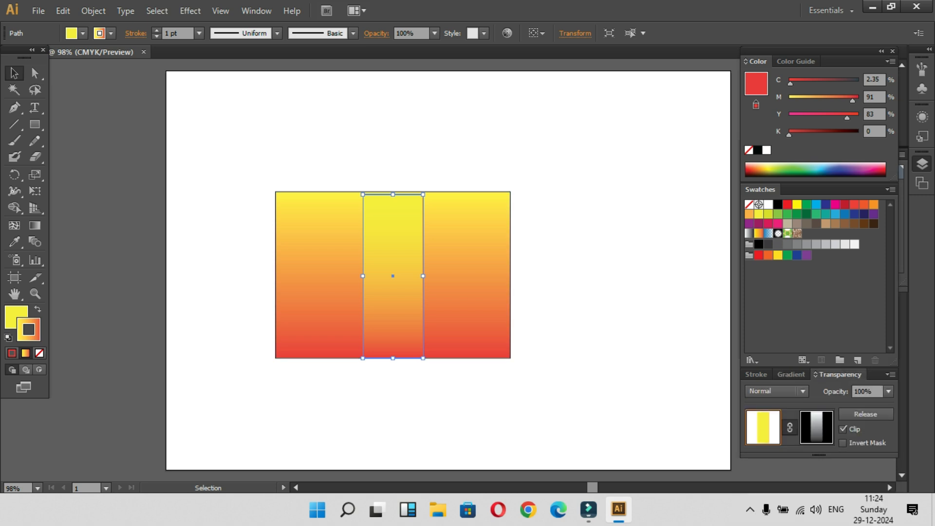
pyautogui.click(816, 427)
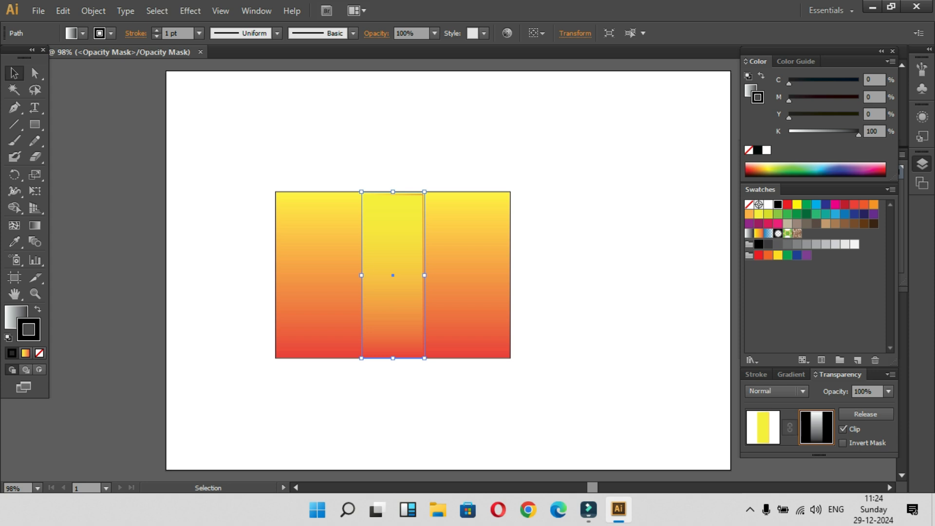
pyautogui.click(763, 427)
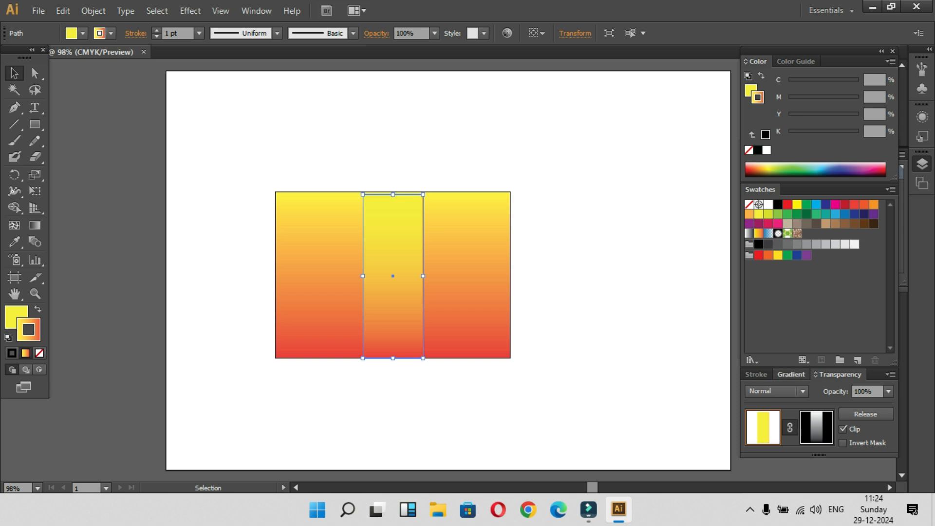
# Step: Set the stroke gradient's midpoint to about 51%, and try reversing the gradient before restoring its yellow-to-red direction
pyautogui.click(792, 374)
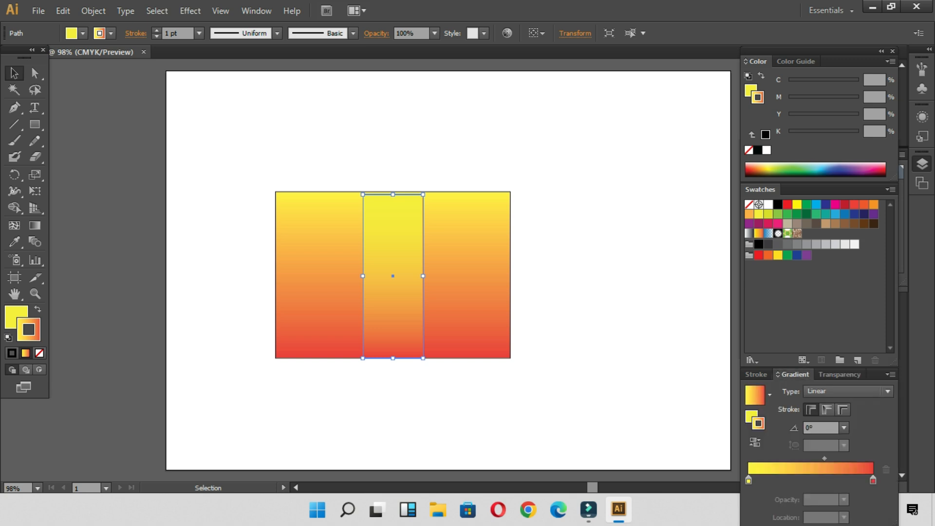
pyautogui.moveTo(824, 458)
pyautogui.mouseDown()
pyautogui.moveTo(788, 459)
pyautogui.moveTo(812, 458)
pyautogui.mouseUp()
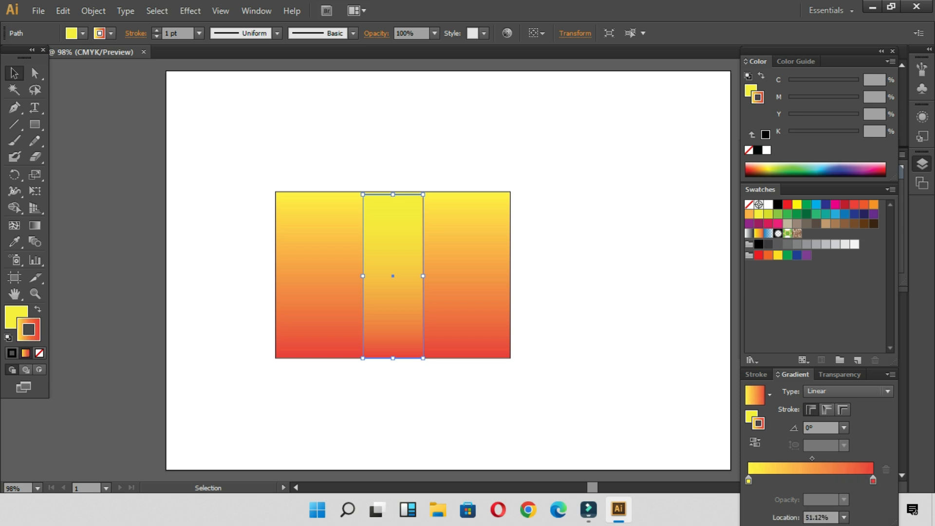
pyautogui.click(755, 442)
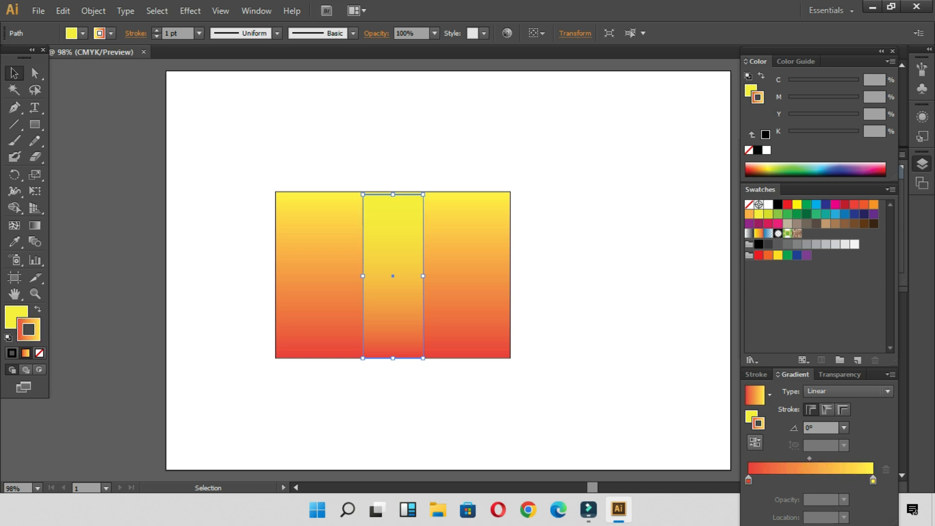
pyautogui.click(755, 442)
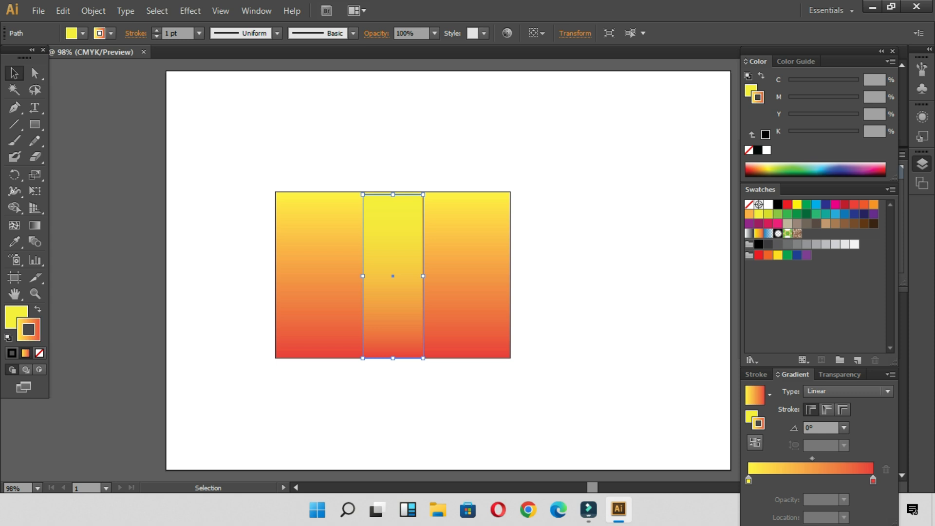
# Step: Open the yellow rectangle's opacity mask for editing and return to the artwork
pyautogui.click(840, 374)
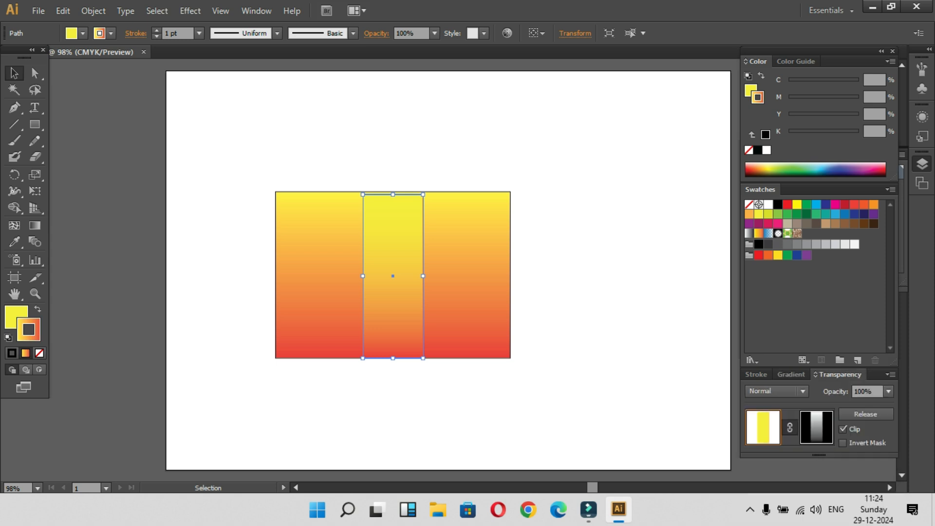
pyautogui.click(816, 427)
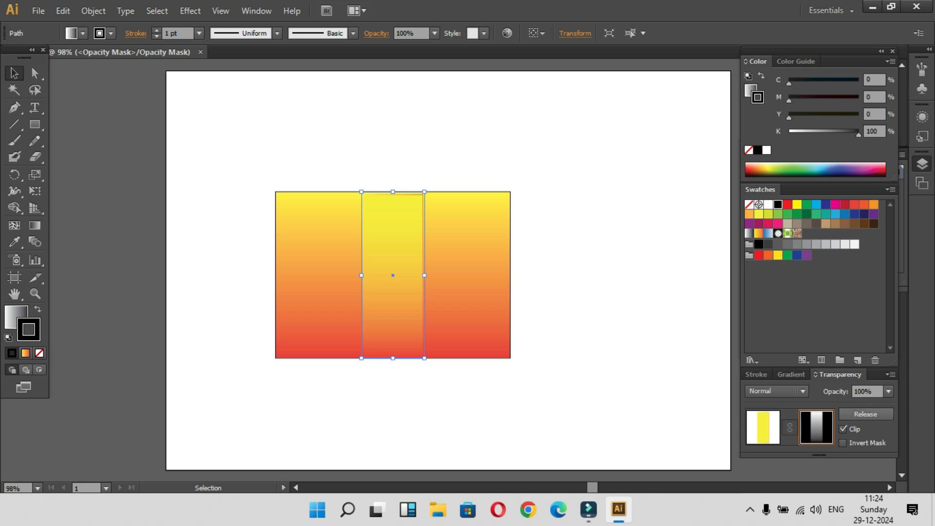
pyautogui.click(763, 427)
# Step: Release the yellow rectangle's opacity mask and make it again twice, leaving the rectangle masked and deselected
pyautogui.click(857, 415)
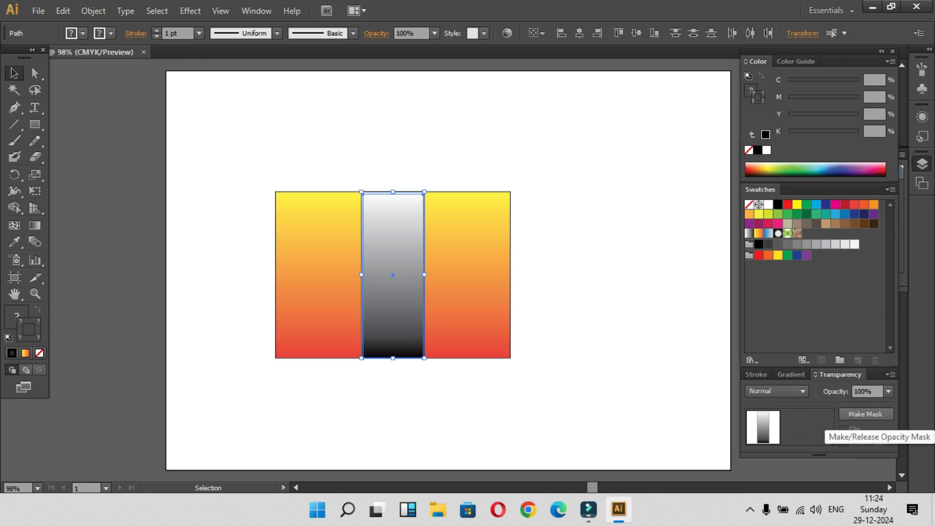
pyautogui.click(863, 414)
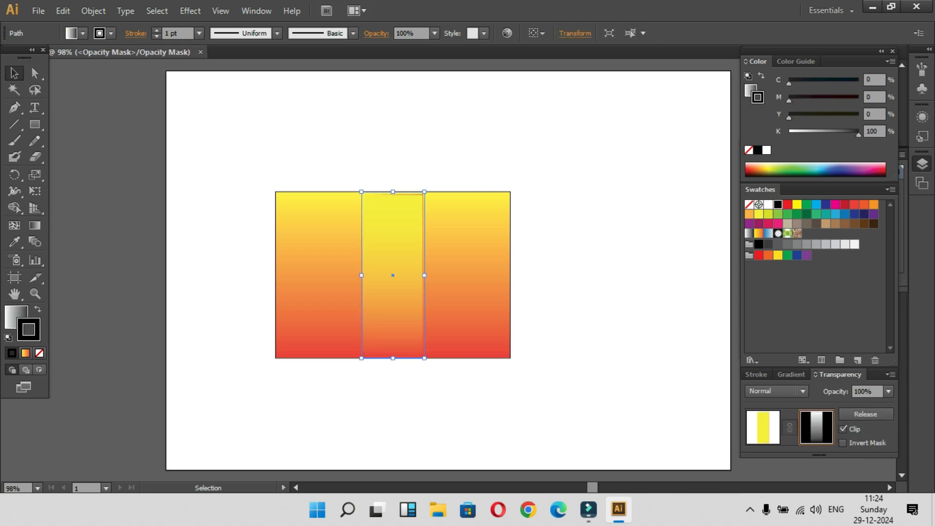
pyautogui.click(863, 414)
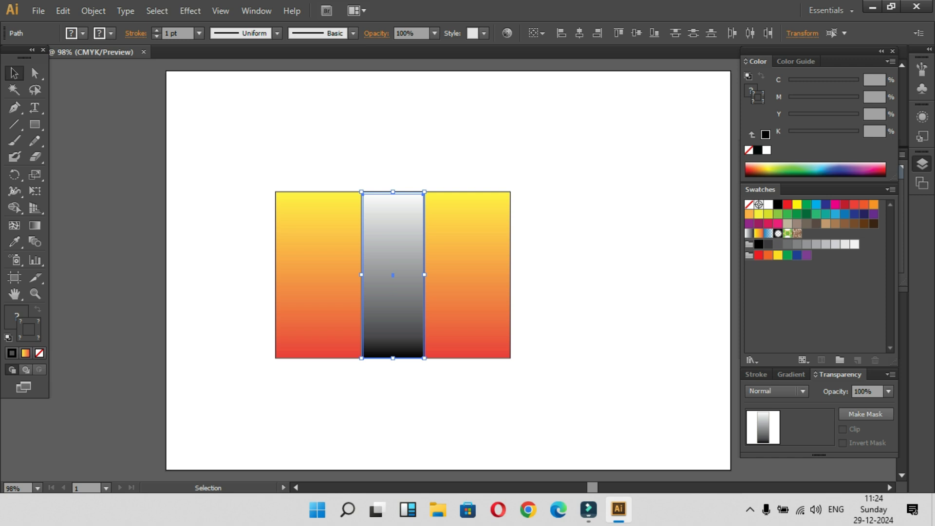
pyautogui.click(864, 414)
pyautogui.hotkey('ctrl', 'shift', 'a')
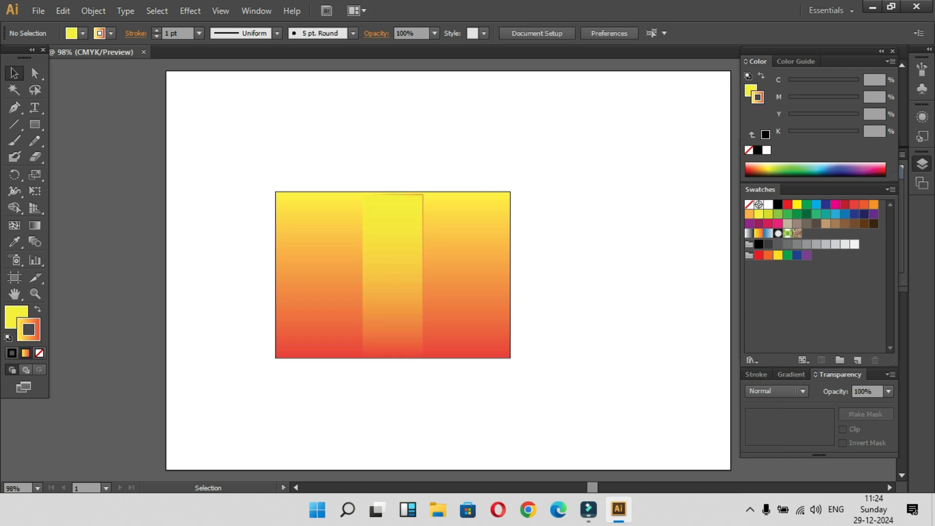
# Step: Shift the red stop of the yellow-to-red stroke gradient towards the yellow end
pyautogui.click(755, 374)
pyautogui.click(794, 374)
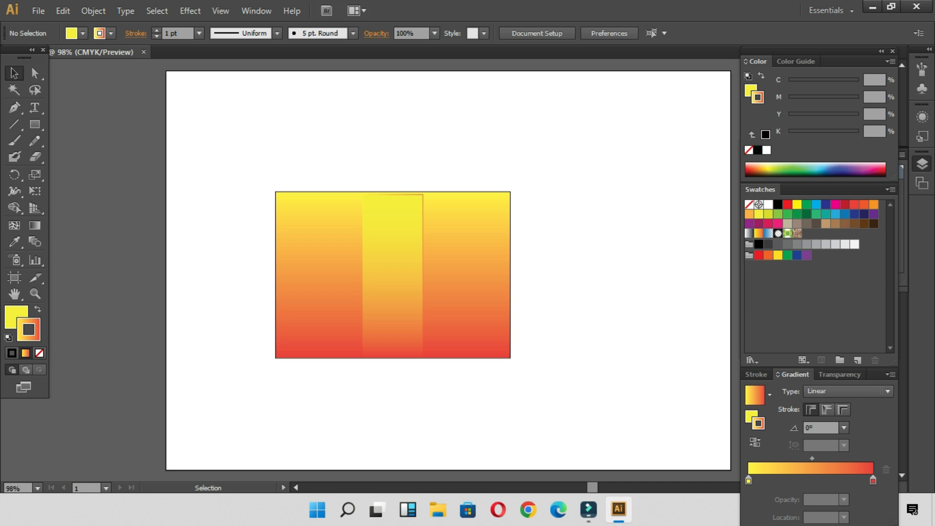
pyautogui.moveTo(872, 480); pyautogui.dragTo(827, 506)
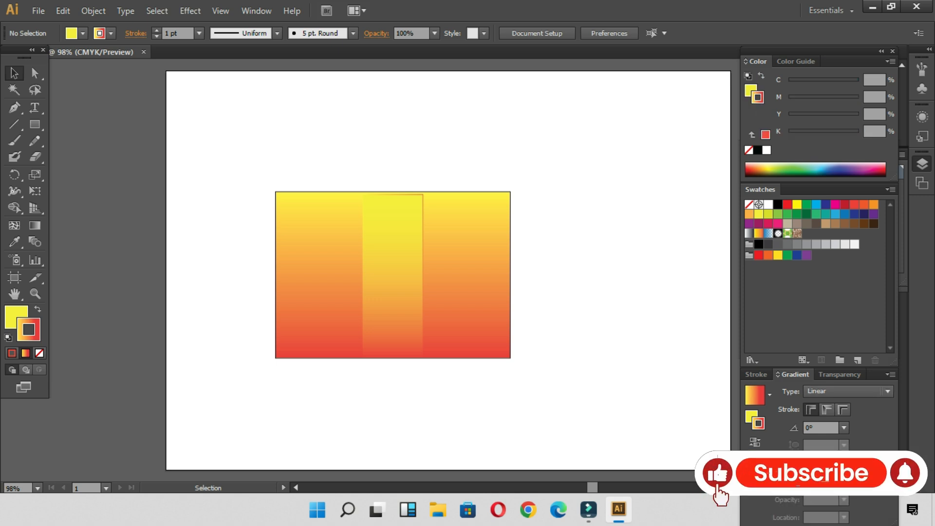
# Step: Try making an opacity mask from the masked yellow rectangle and the large gradient rectangle together, and undo it
pyautogui.click(840, 374)
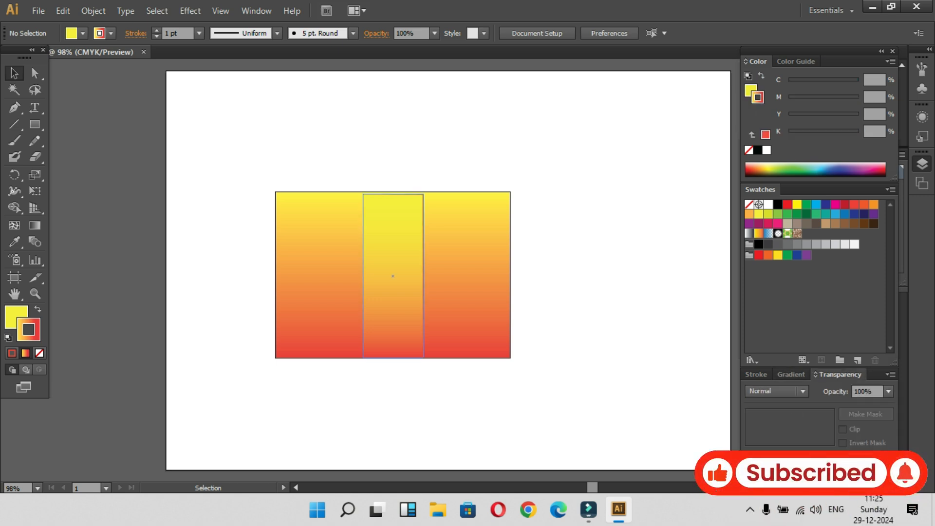
pyautogui.moveTo(360, 178); pyautogui.dragTo(403, 250)
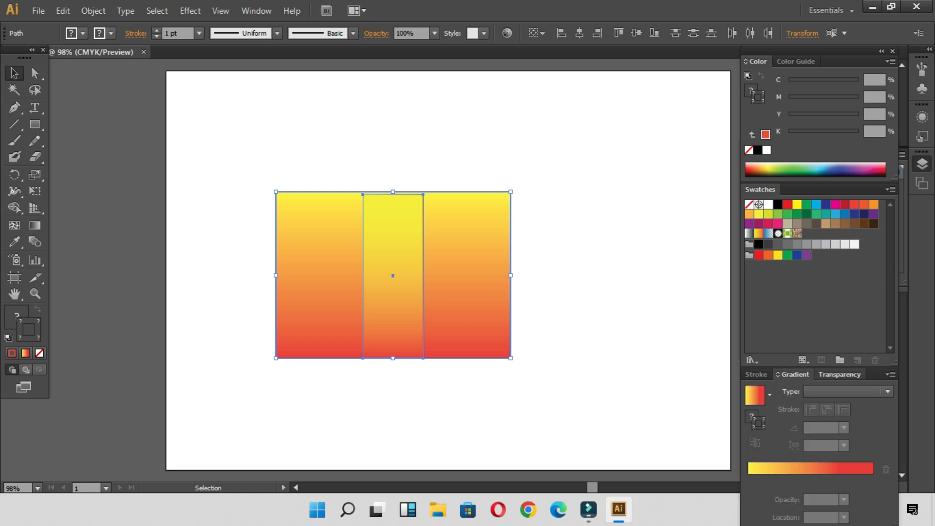
pyautogui.click(839, 374)
pyautogui.click(865, 414)
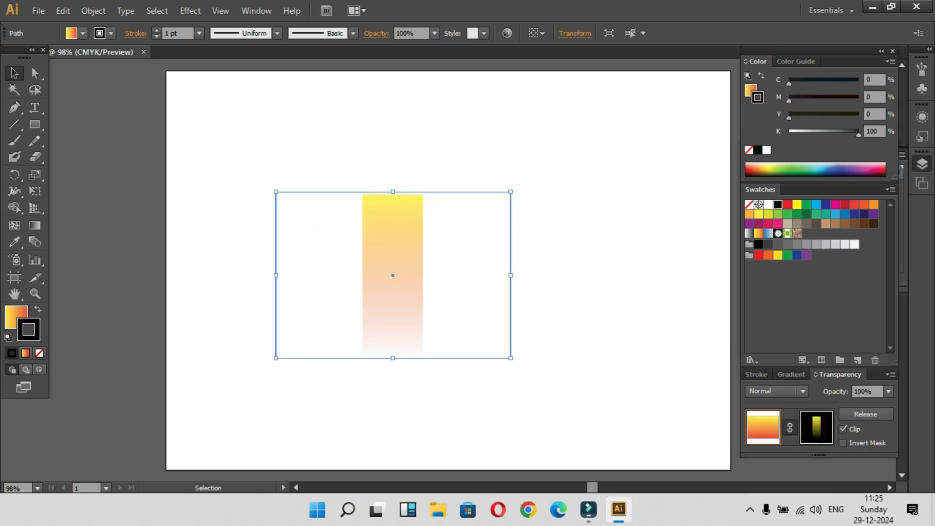
pyautogui.hotkey('ctrl', 'z')
pyautogui.hotkey('ctrl', 'z')
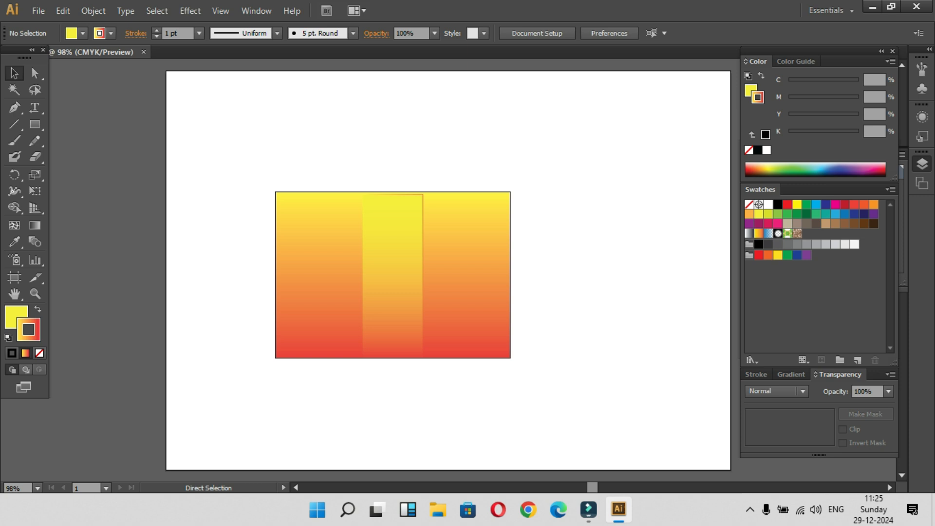
# Step: Undo back to the unmasked yellow and white-to-black rectangles standing above the large rectangle's upper edge
pyautogui.hotkey('ctrl', 'z')
pyautogui.hotkey('ctrl', 'z')
pyautogui.hotkey('ctrl', 'z')
pyautogui.hotkey('ctrl', 'z')
pyautogui.hotkey('ctrl', 'z')
pyautogui.hotkey('ctrl', 'z')
pyautogui.hotkey('ctrl', 'z')
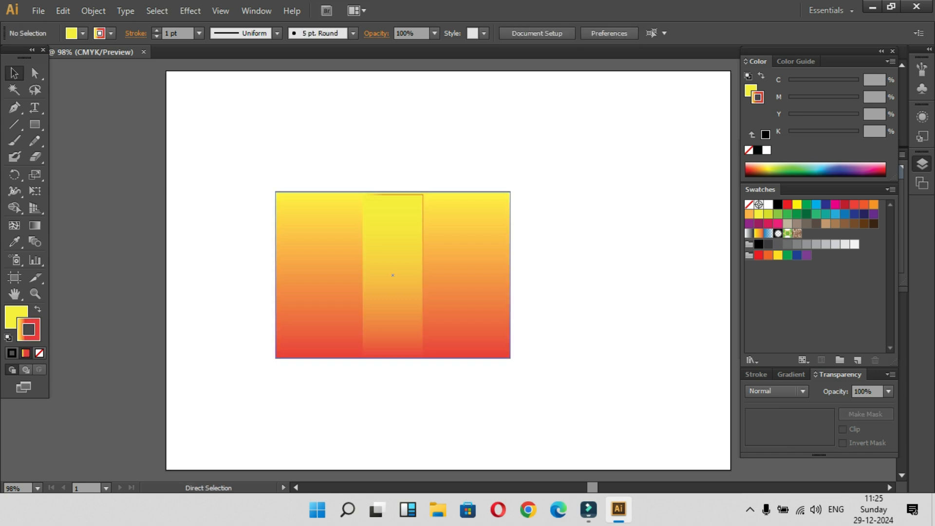
pyautogui.hotkey('ctrl', 'z')
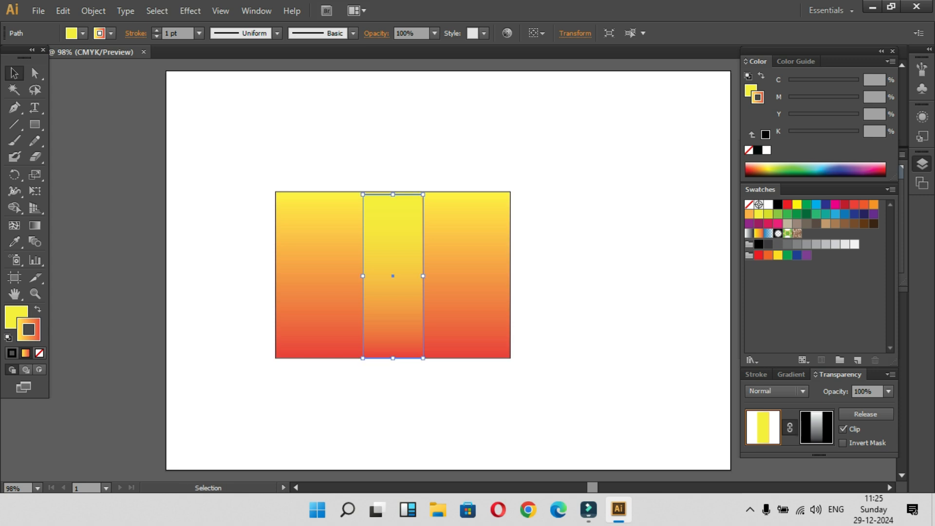
pyautogui.click(568, 278)
pyautogui.hotkey('ctrl', 'z')
pyautogui.hotkey('ctrl', 'z')
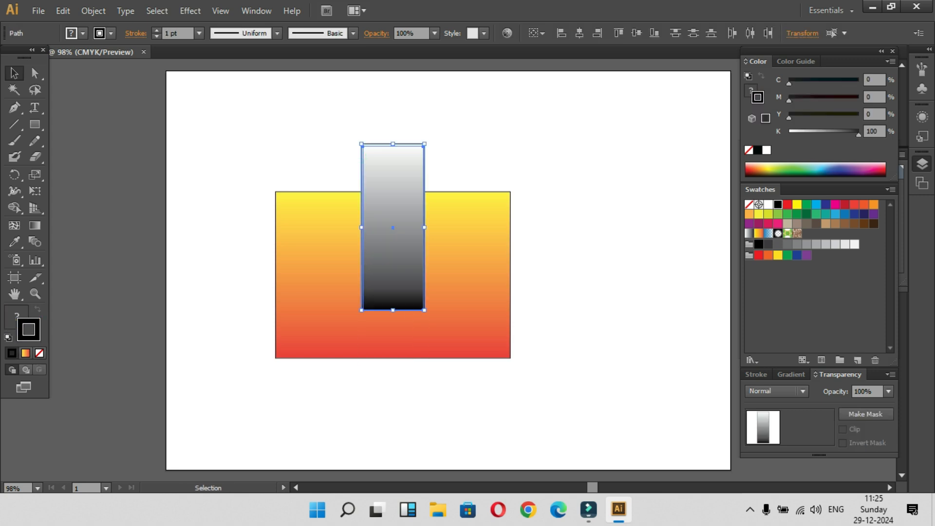
# Step: Select the yellow and white-to-black rectangles together and move them straight down to align with the large gradient rectangle
pyautogui.moveTo(336, 138); pyautogui.dragTo(522, 202)
pyautogui.moveTo(340, 129); pyautogui.dragTo(415, 168)
pyautogui.moveTo(393, 227); pyautogui.dragTo(393, 275)
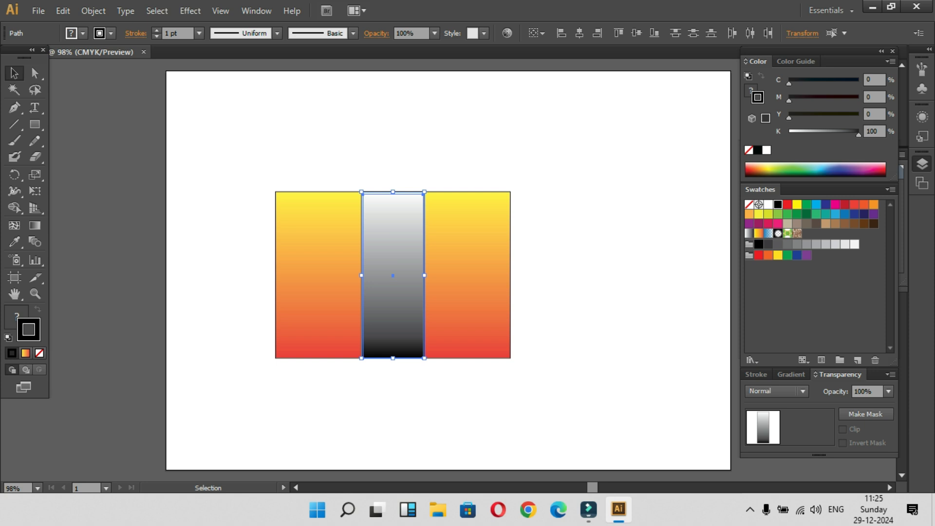
# Step: Make an opacity mask from the stacked yellow and white-to-black rectangles and deselect the result
pyautogui.click(791, 374)
pyautogui.click(838, 374)
pyautogui.click(865, 414)
pyautogui.hotkey('ctrl', 'shift', 'a')
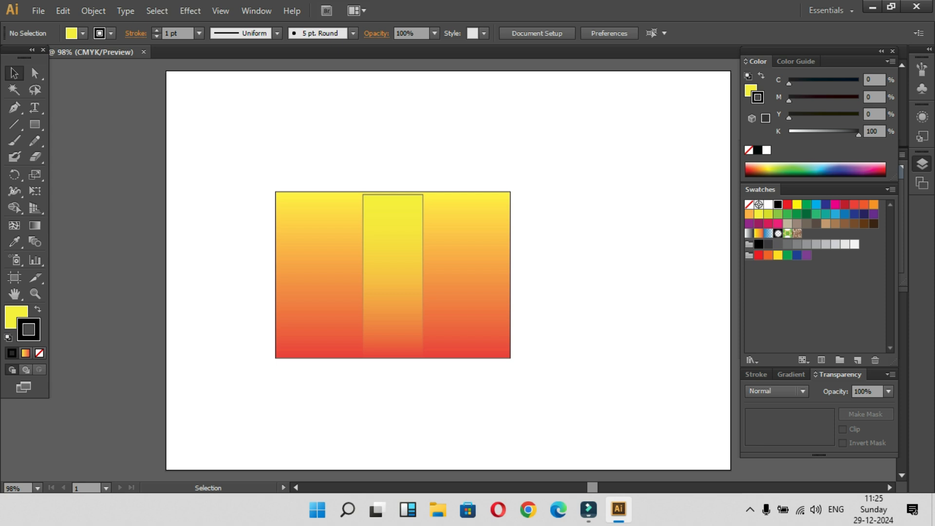
# Step: Remove the stroke from the masked yellow rectangle and deselect it
pyautogui.click(391, 274)
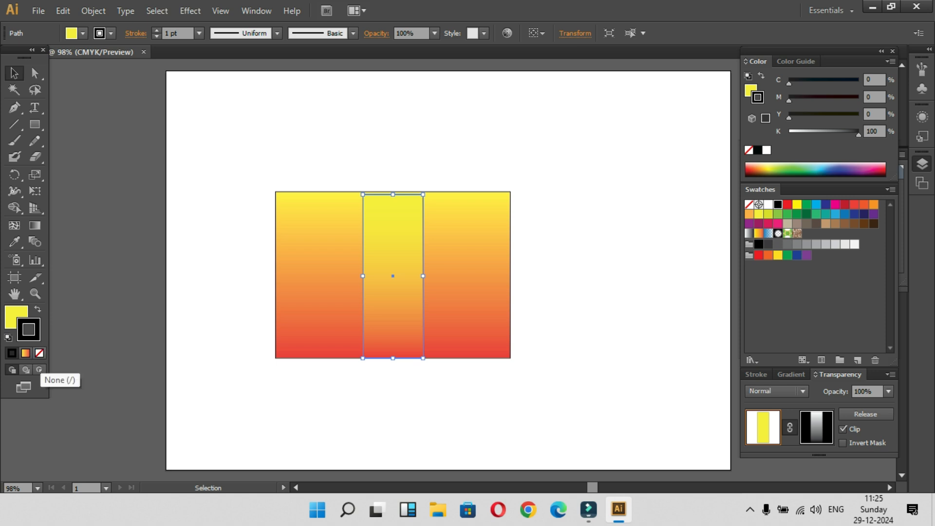
pyautogui.click(39, 354)
pyautogui.hotkey('ctrl', 'shift', 'a')
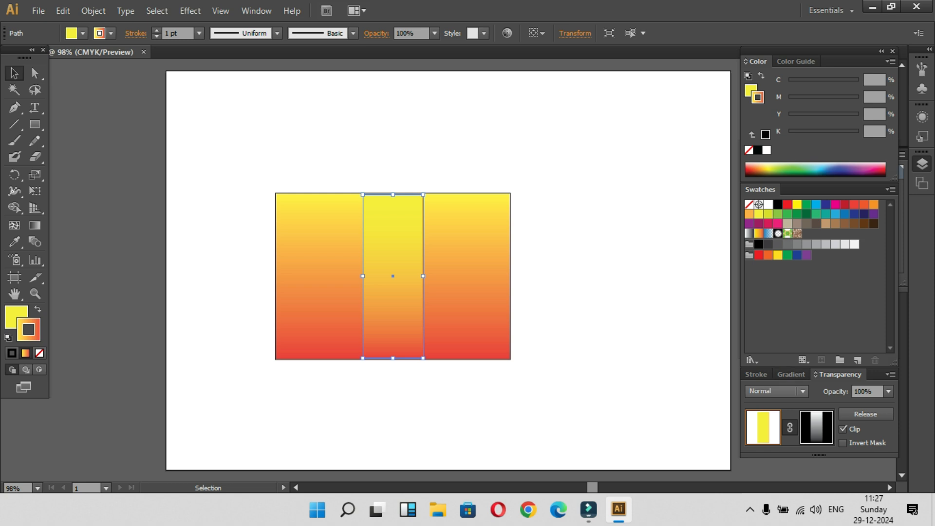
# Step: Set the masked yellow rectangle's blending mode to Multiply and deselect it
pyautogui.click(776, 391)
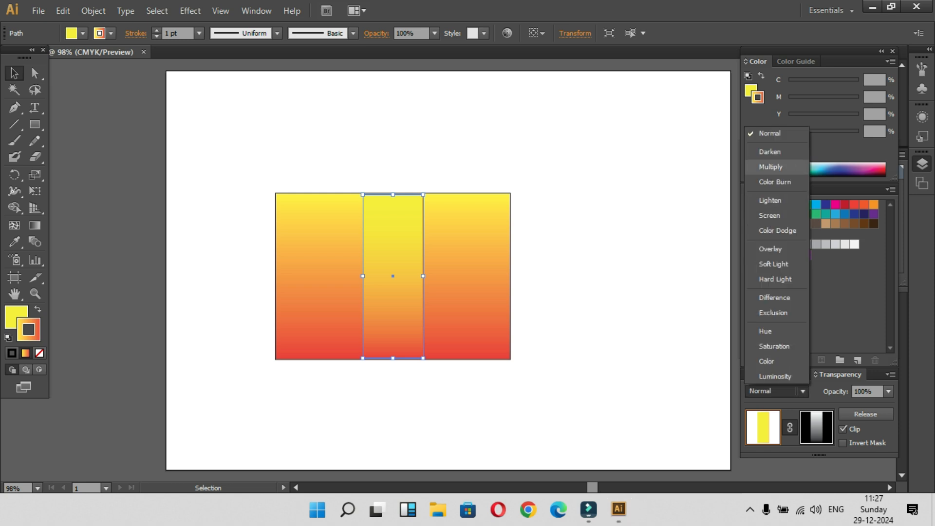
pyautogui.click(770, 166)
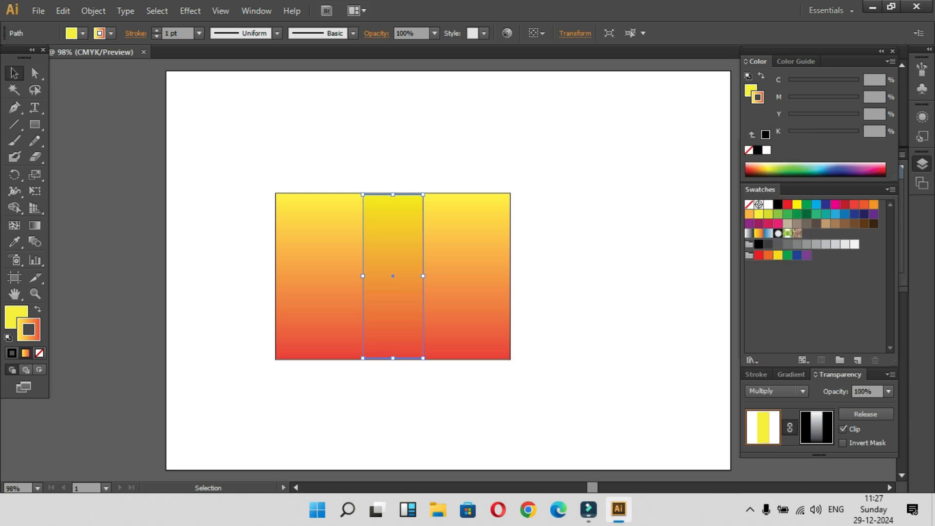
pyautogui.click(517, 292)
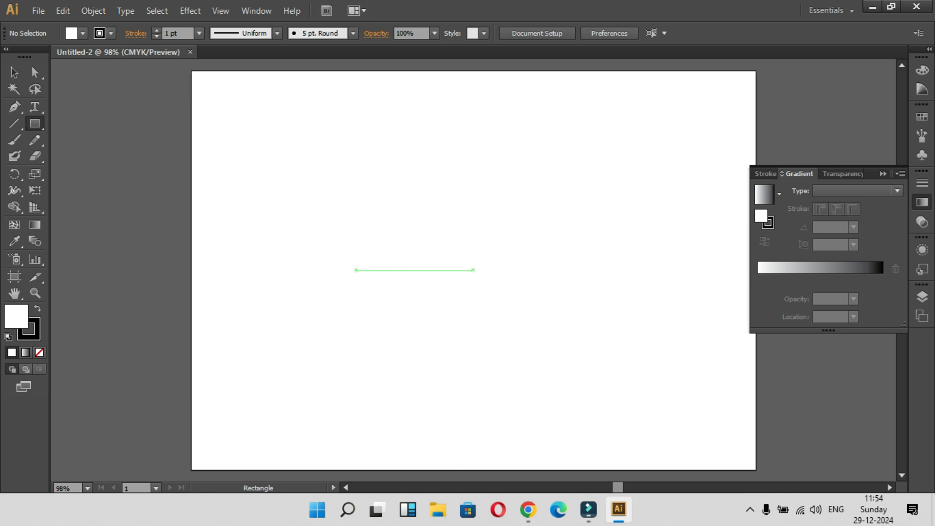
# Step: Place the newest Unsplash photo from the Downloads folder into the blank document as a linked image
pyautogui.click(38, 10)
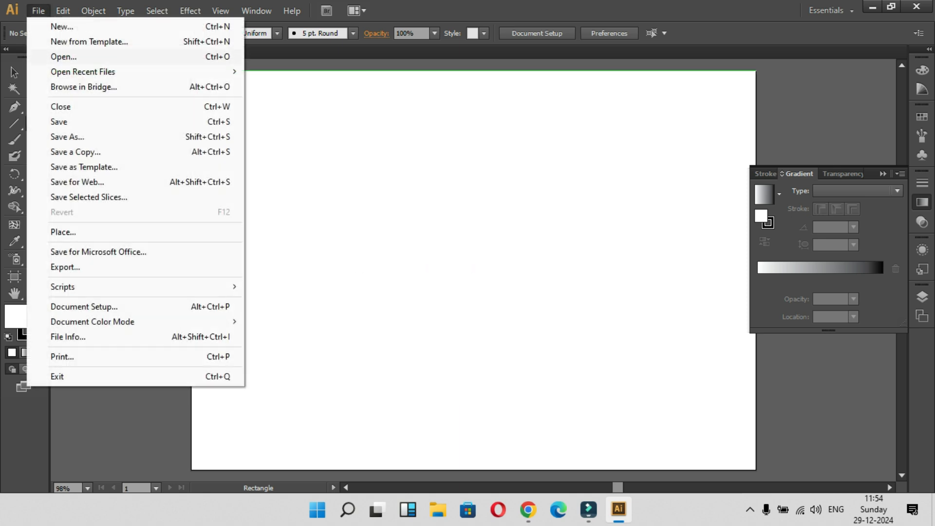
pyautogui.click(63, 232)
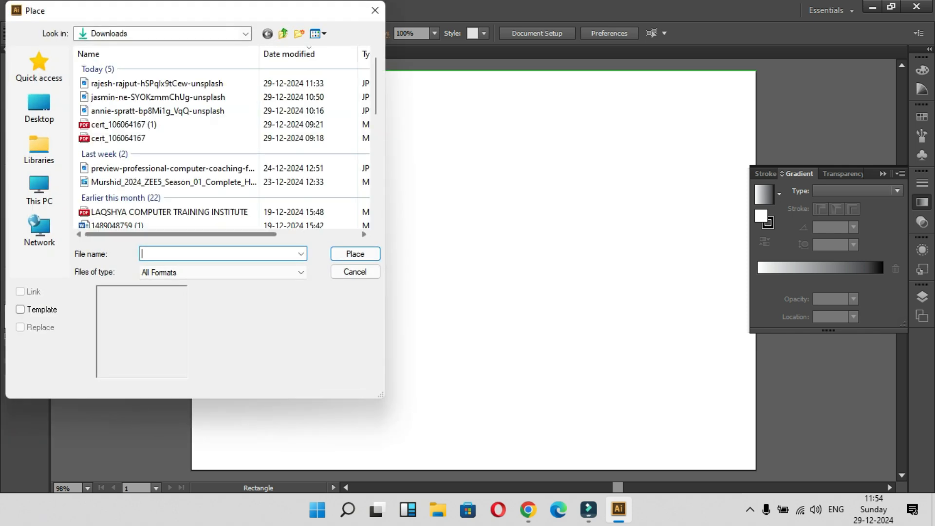
pyautogui.click(156, 83)
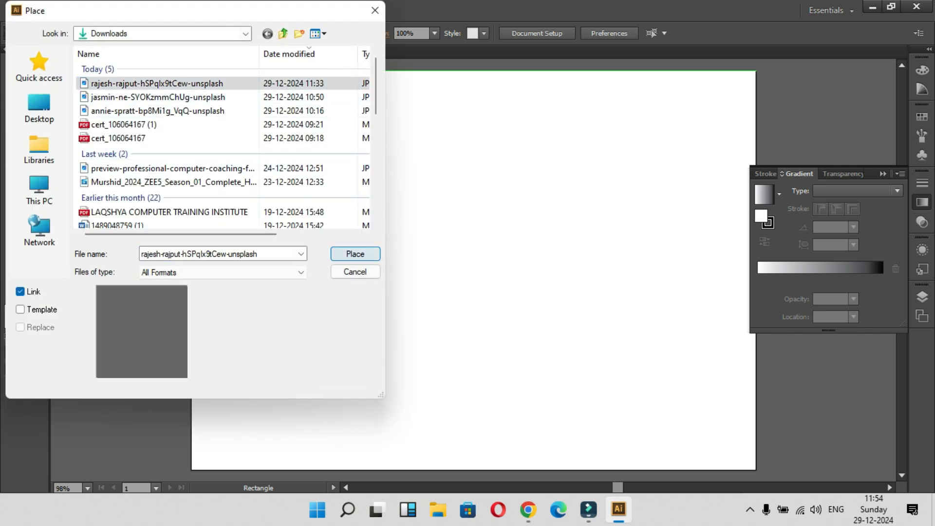
pyautogui.click(355, 253)
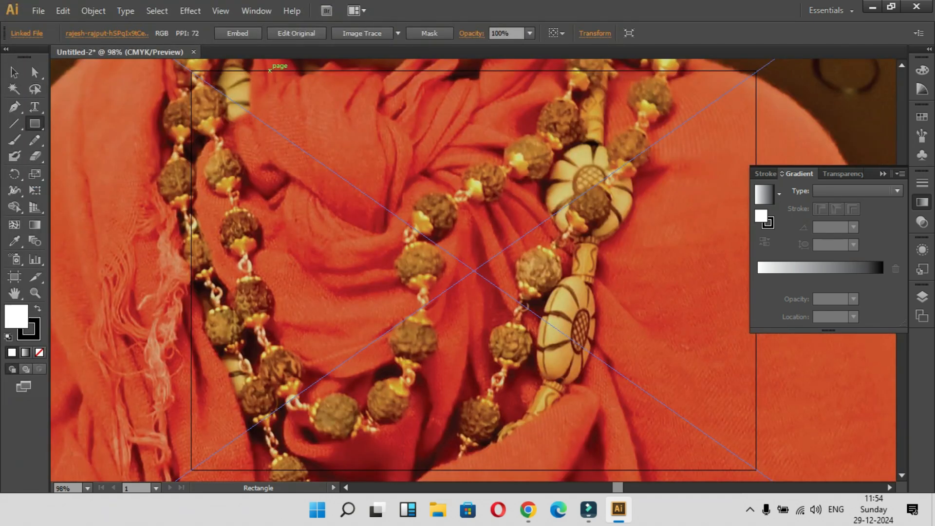
# Step: Scale the placed photo down so its upper-left corner meets the artboard's upper-left corner
pyautogui.press('ctrl')
pyautogui.hotkey('ctrl', '-')
pyautogui.hotkey('ctrl', '-')
pyautogui.hotkey('ctrl', '-')
pyautogui.hotkey('ctrl', '-')
pyautogui.hotkey('ctrl', '-')
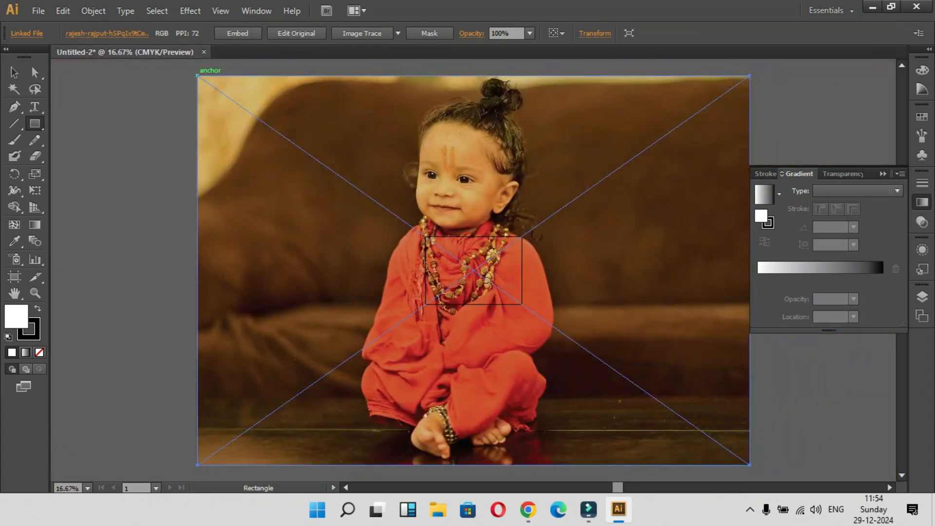
pyautogui.press('v')
pyautogui.click(198, 75)
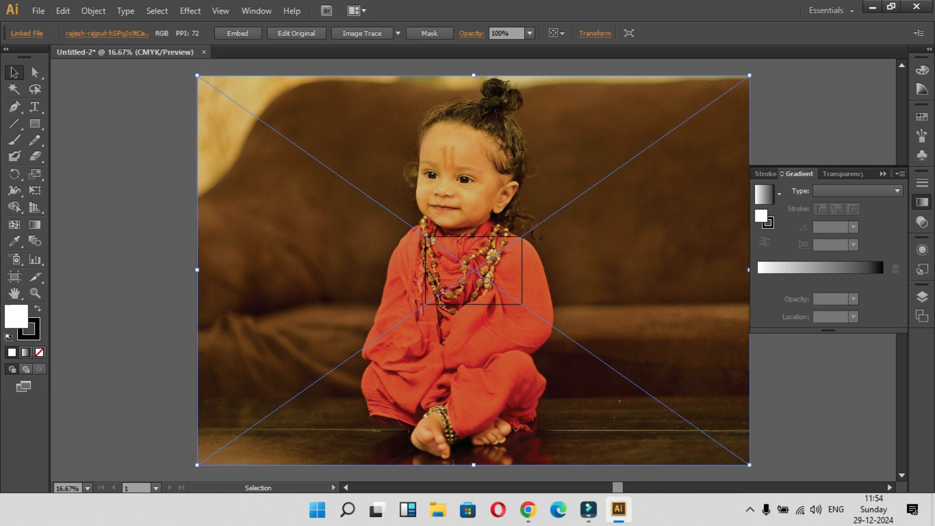
pyautogui.moveTo(198, 75); pyautogui.dragTo(425, 236)
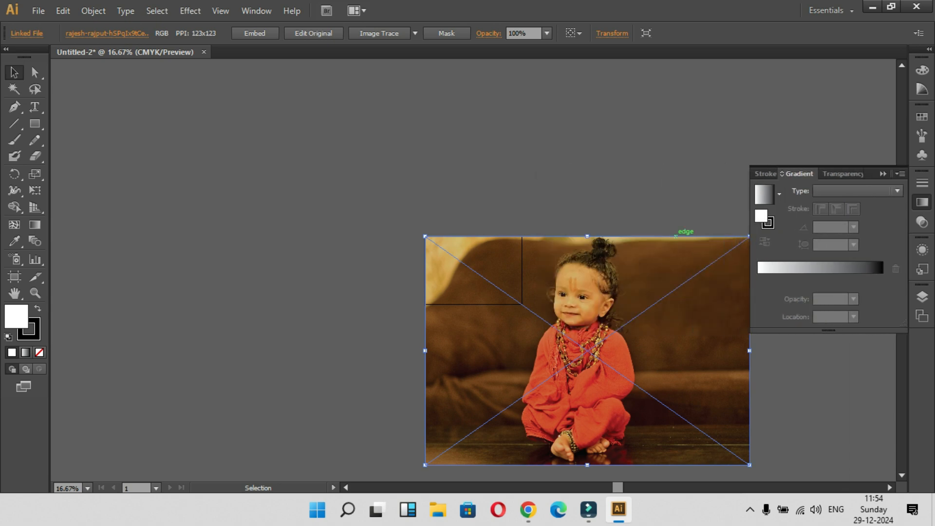
# Step: Move the photo and resize its sides and lower edge to cover exactly the artboard
pyautogui.moveTo(684, 244); pyautogui.dragTo(648, 244)
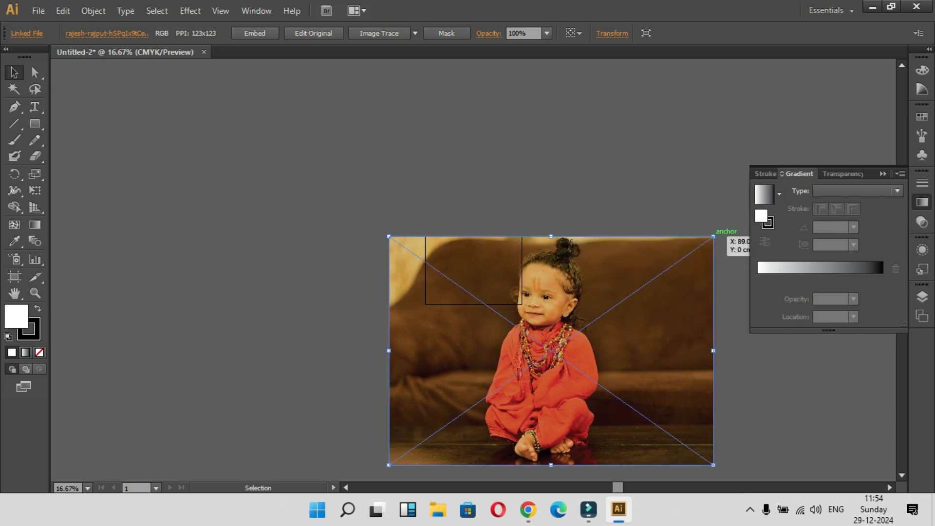
pyautogui.moveTo(713, 236); pyautogui.dragTo(521, 236)
pyautogui.moveTo(388, 236); pyautogui.dragTo(425, 236)
pyautogui.moveTo(472, 464); pyautogui.dragTo(491, 304)
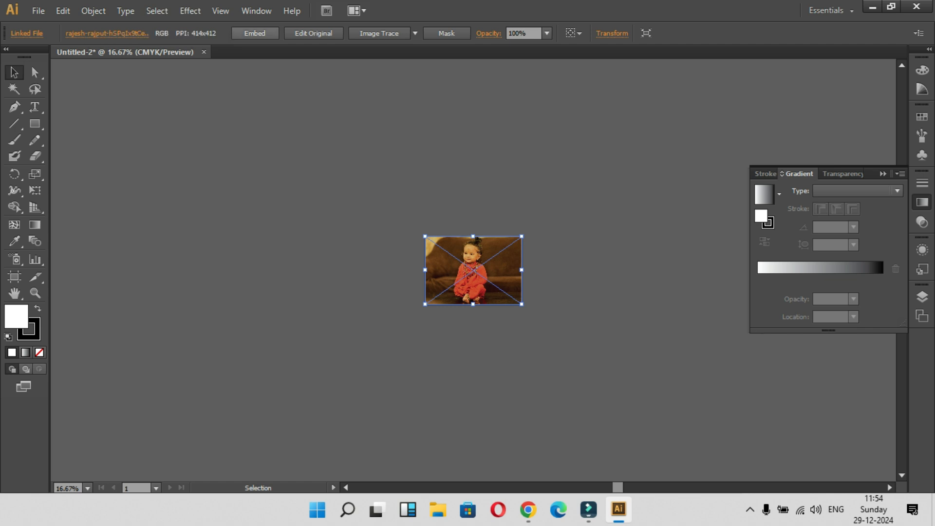
# Step: Embed the linked photo in the document and deselect it
pyautogui.click(255, 33)
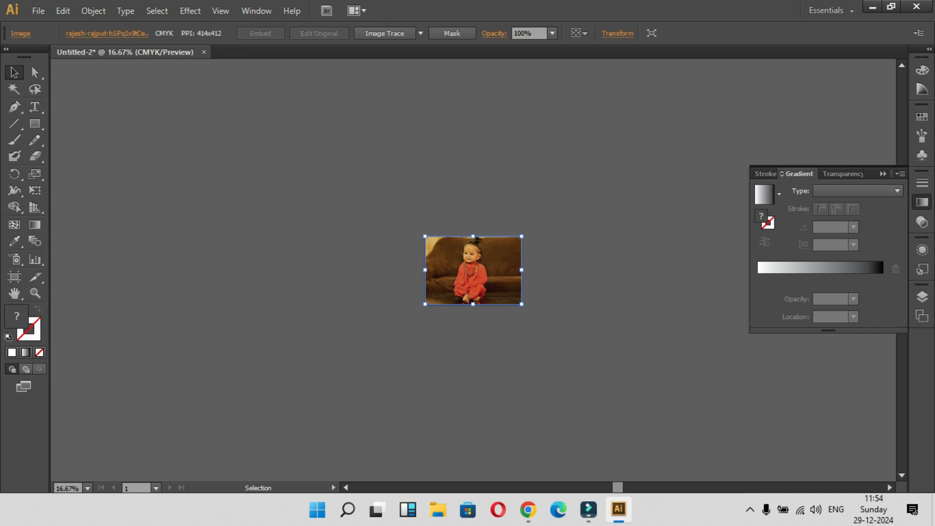
pyautogui.hotkey('ctrl', '=')
pyautogui.hotkey('ctrl', '=')
pyautogui.hotkey('ctrl', '=')
pyautogui.hotkey('ctrl', '=')
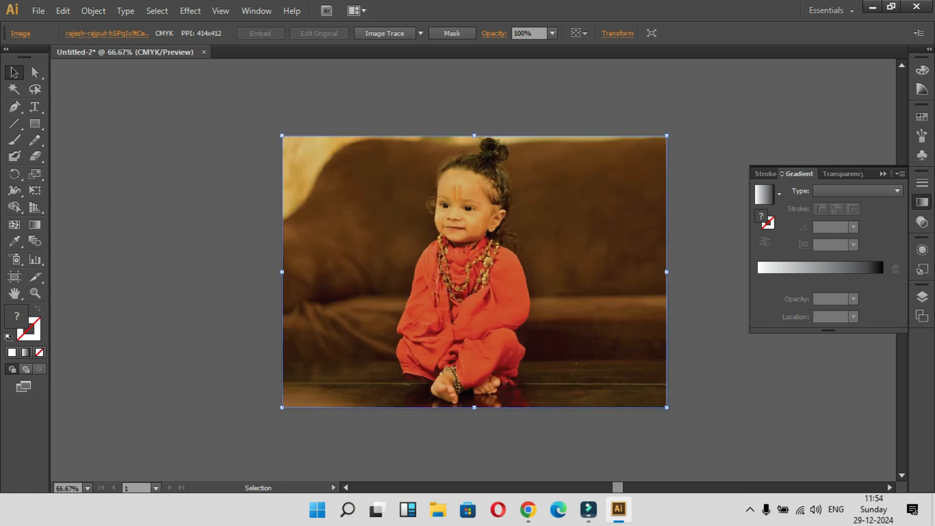
pyautogui.hotkey('ctrl', 'shift', 'a')
# Step: Draw a white ellipse over the child's head in the photo and move it to touch the photo's upper edge
pyautogui.click(35, 124)
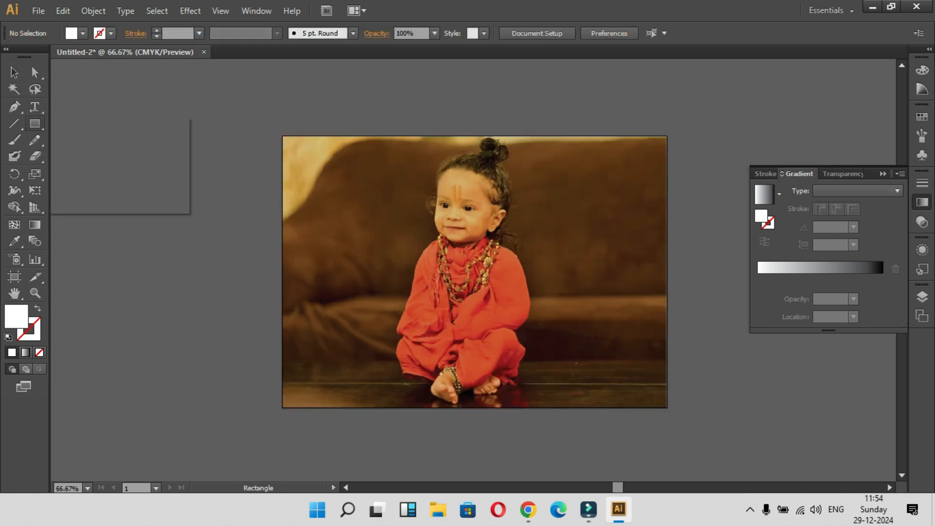
pyautogui.click(97, 155)
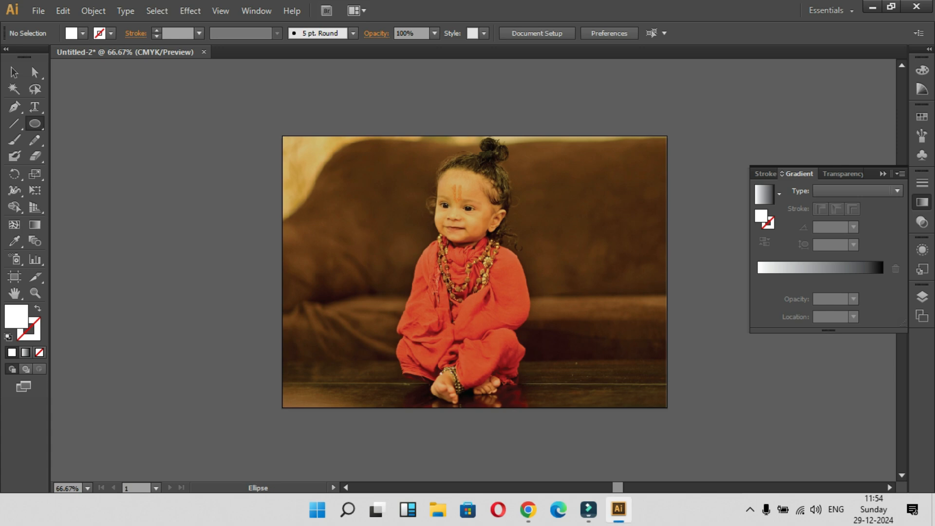
pyautogui.moveTo(365, 139); pyautogui.dragTo(573, 252)
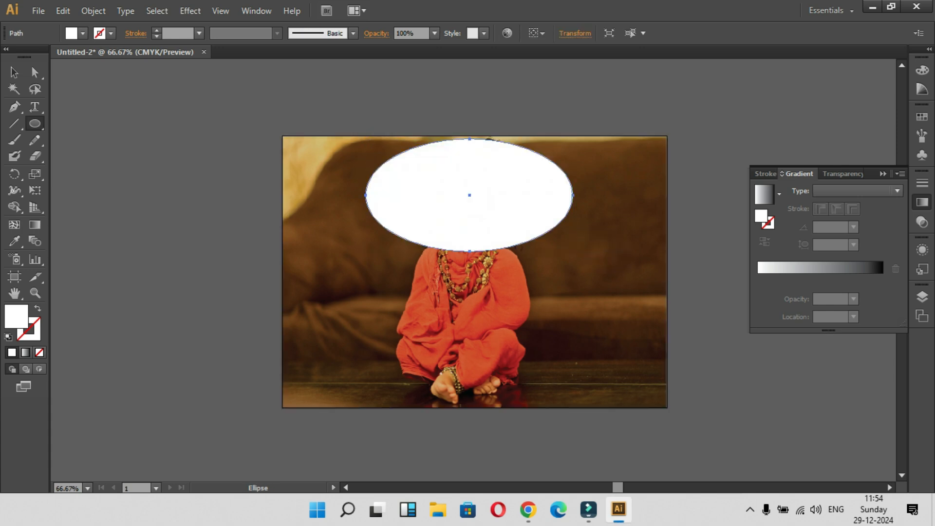
pyautogui.press('v')
pyautogui.moveTo(436, 181); pyautogui.dragTo(429, 177)
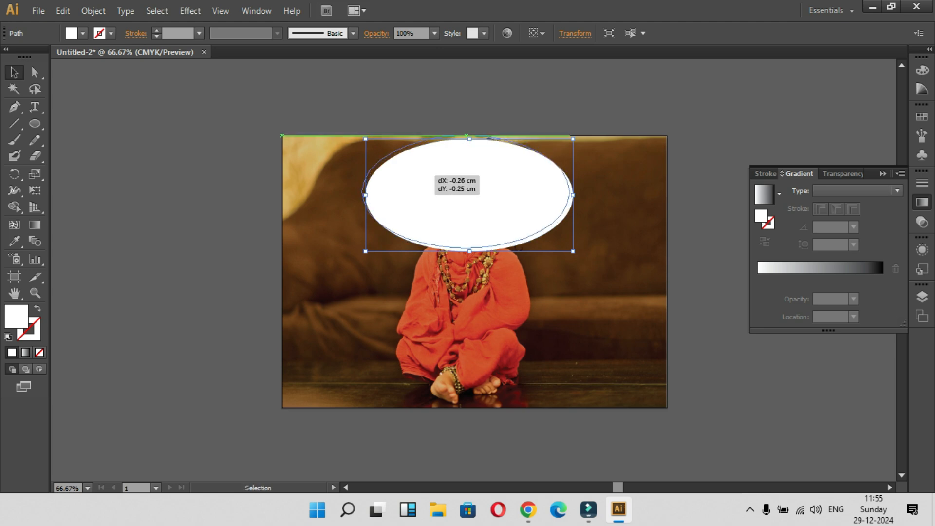
pyautogui.click(389, 105)
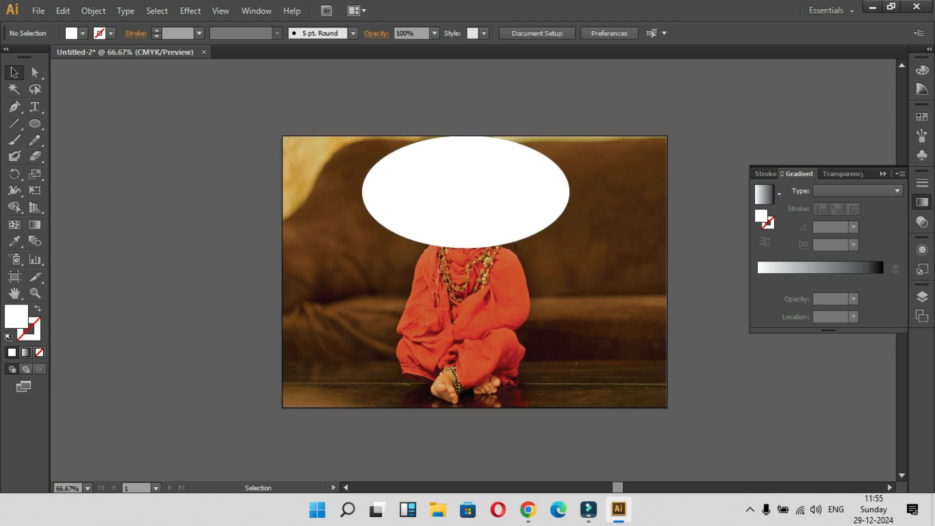
# Step: Make an opacity mask from the white ellipse and the photo beneath it
pyautogui.click(431, 190)
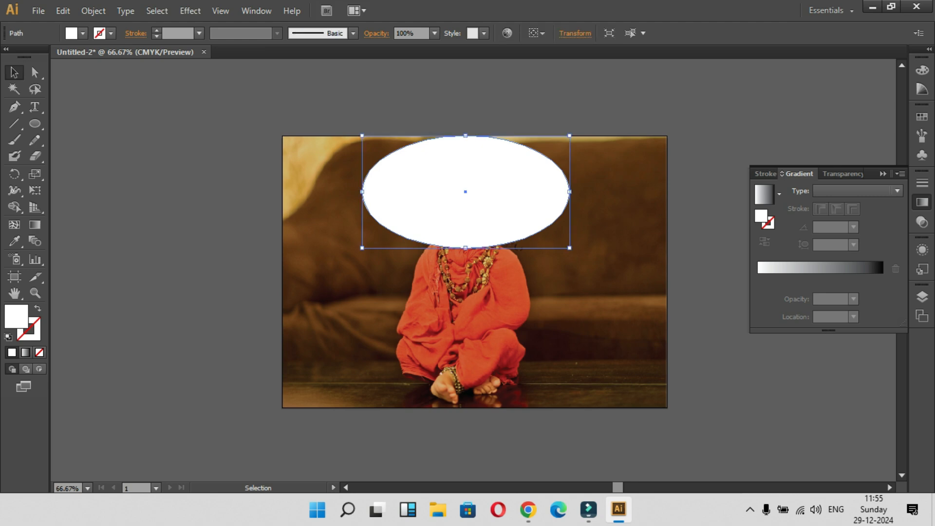
pyautogui.moveTo(212, 115); pyautogui.dragTo(605, 414)
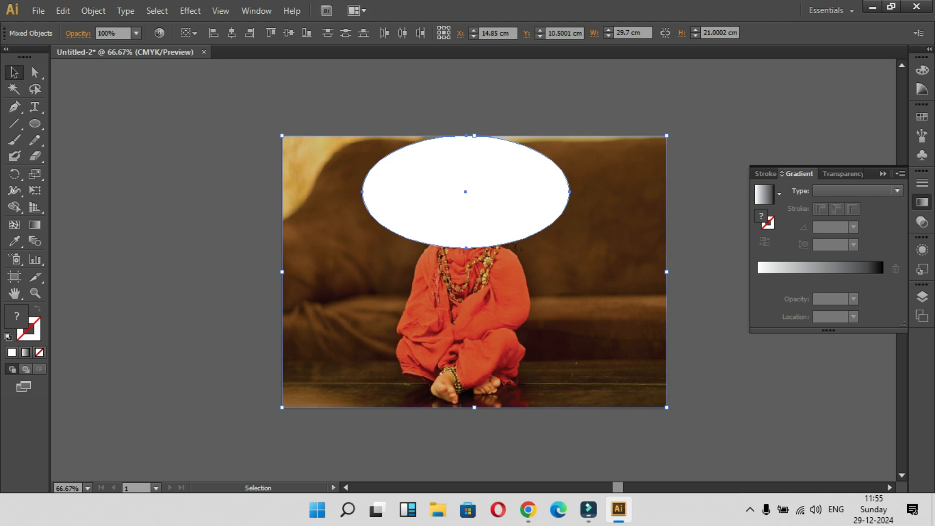
pyautogui.click(842, 174)
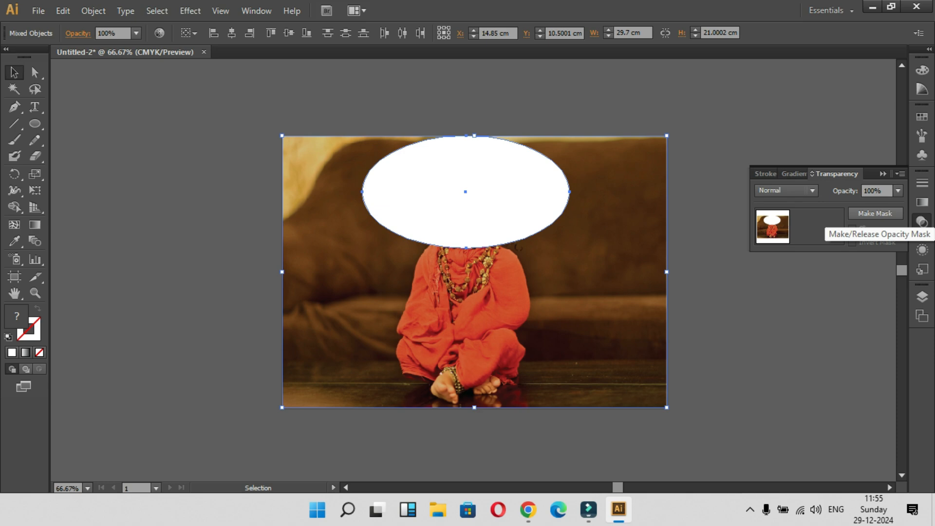
pyautogui.click(875, 213)
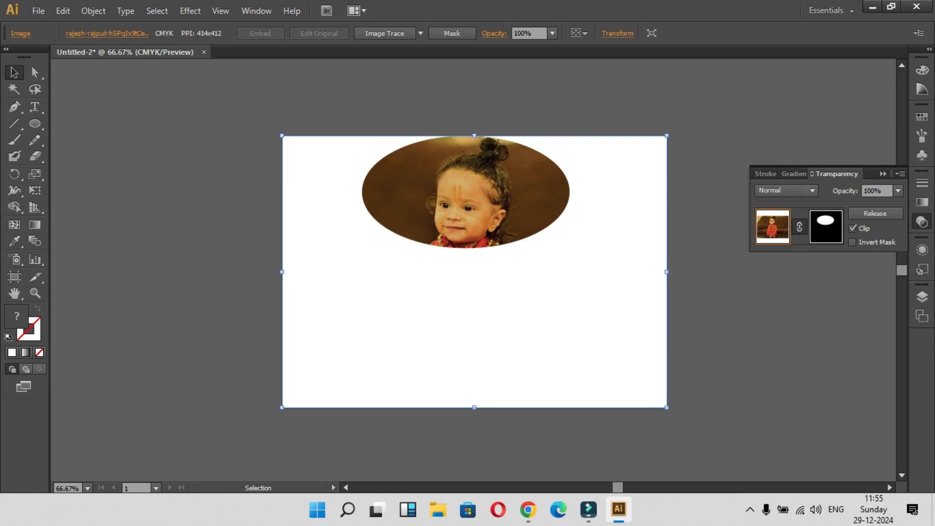
pyautogui.click(189, 11)
pyautogui.moveTo(209, 239)
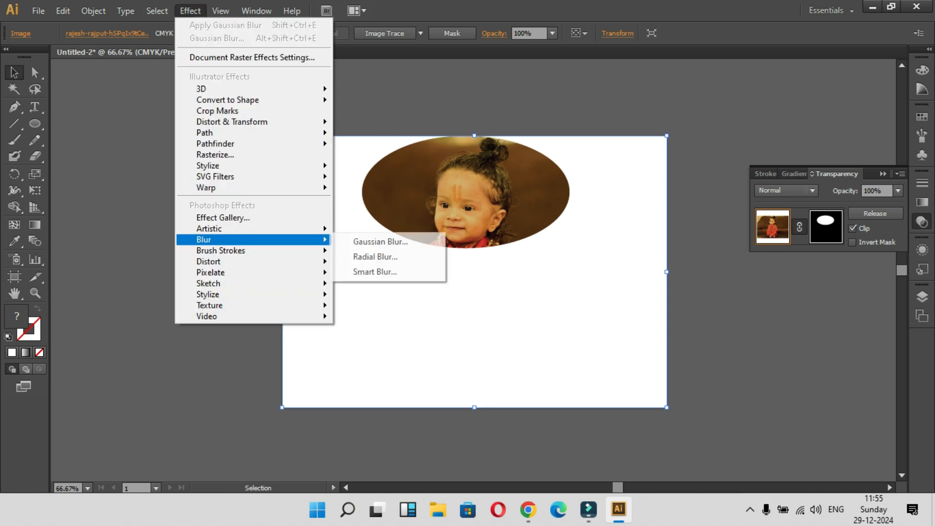
pyautogui.click(380, 241)
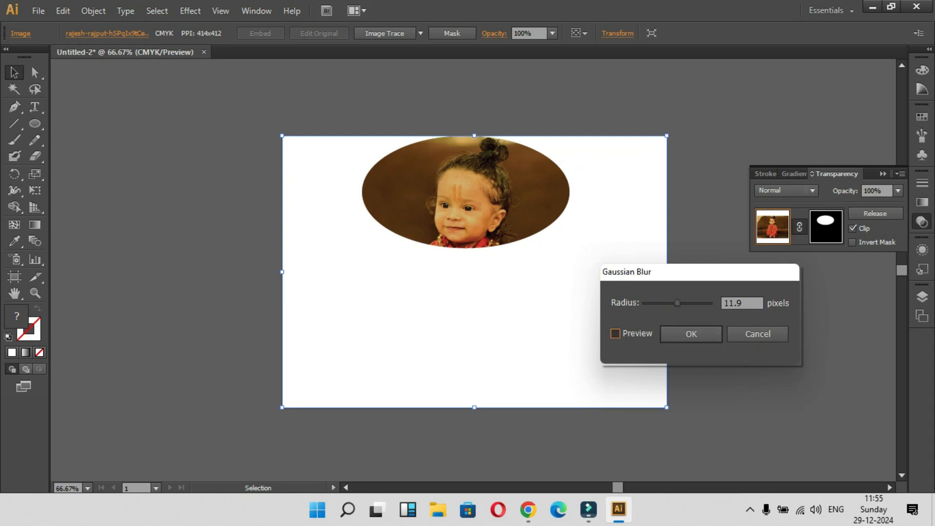
pyautogui.click(616, 334)
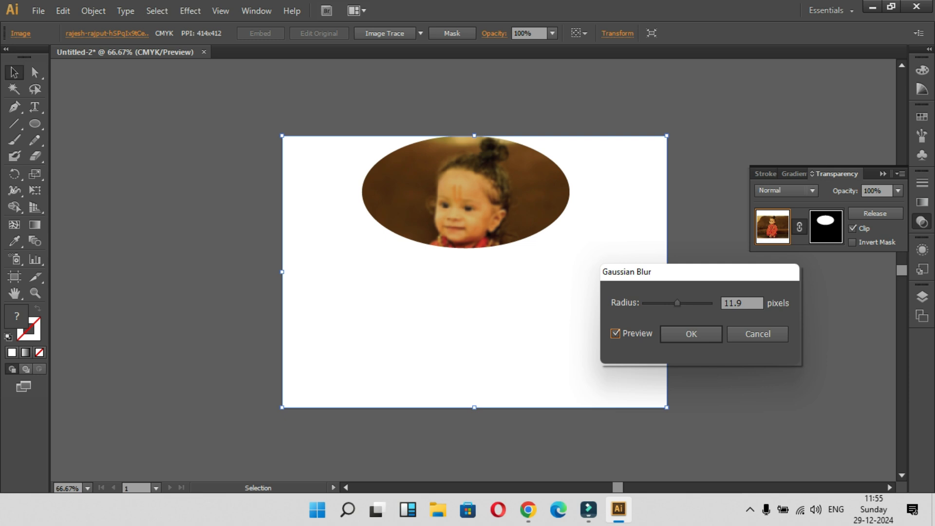
pyautogui.moveTo(677, 303); pyautogui.dragTo(677, 303)
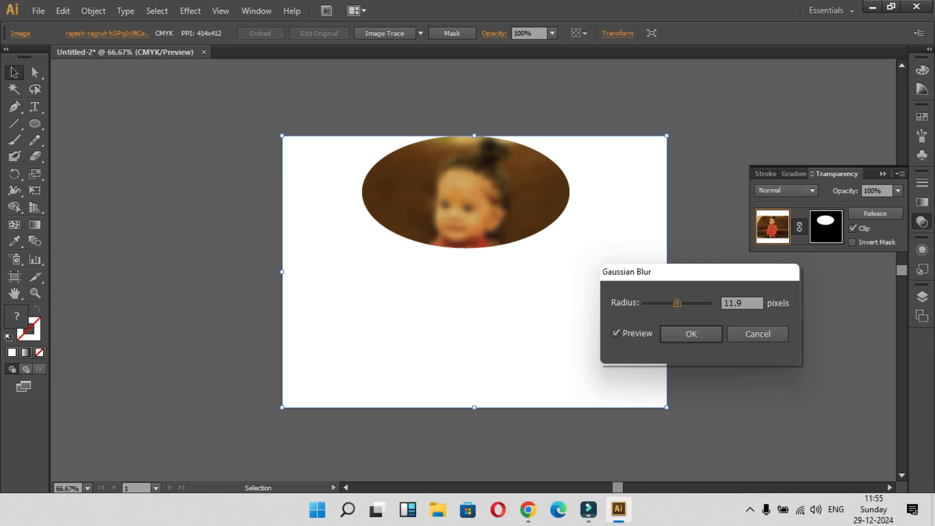
pyautogui.click(758, 334)
# Step: Apply a 29.3-pixel Gaussian Blur to the ellipse inside the opacity mask and return to editing the photo
pyautogui.click(826, 227)
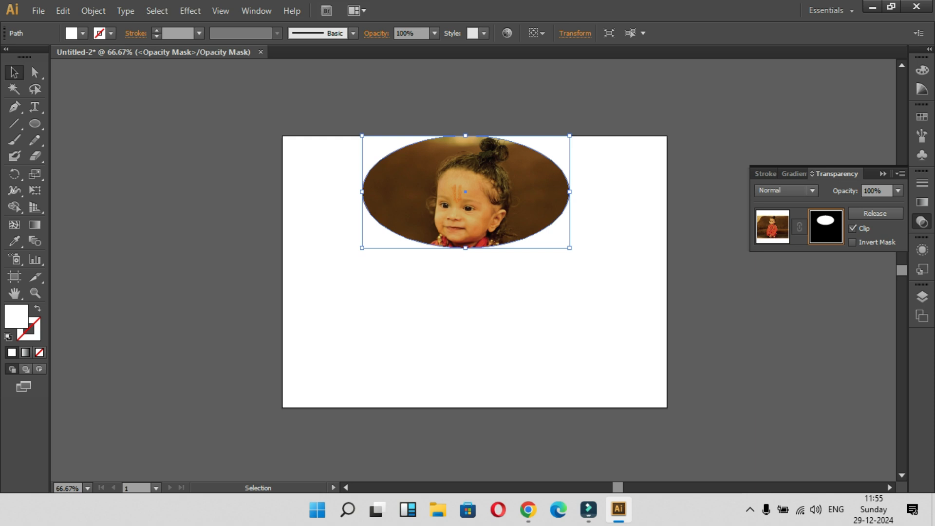
pyautogui.click(190, 10)
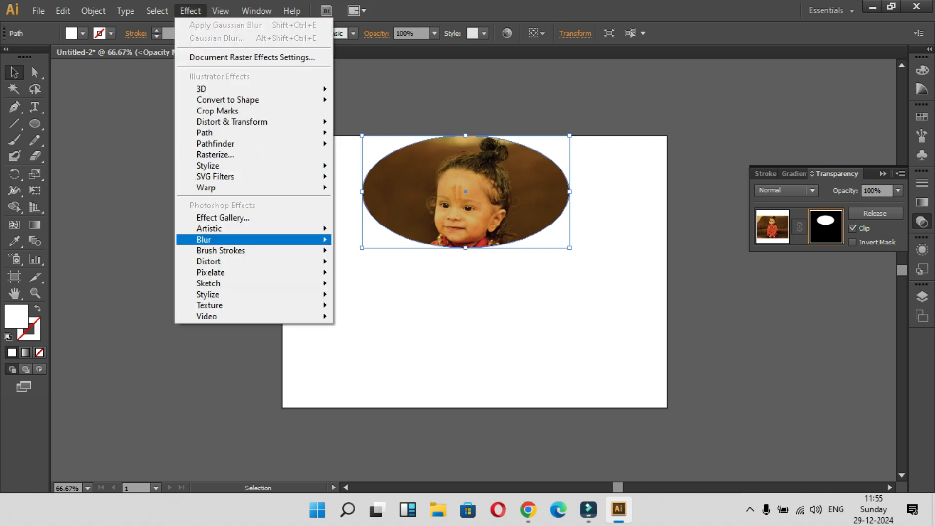
pyautogui.click(379, 242)
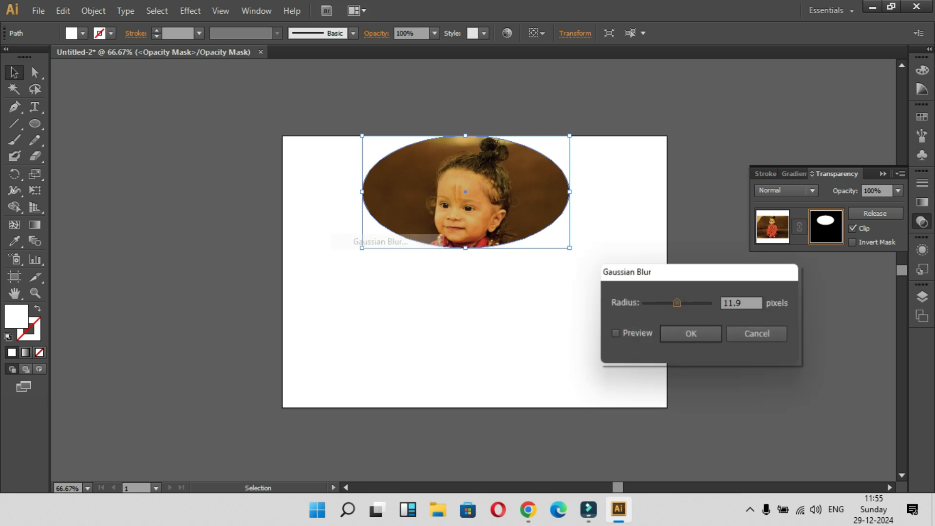
pyautogui.click(615, 333)
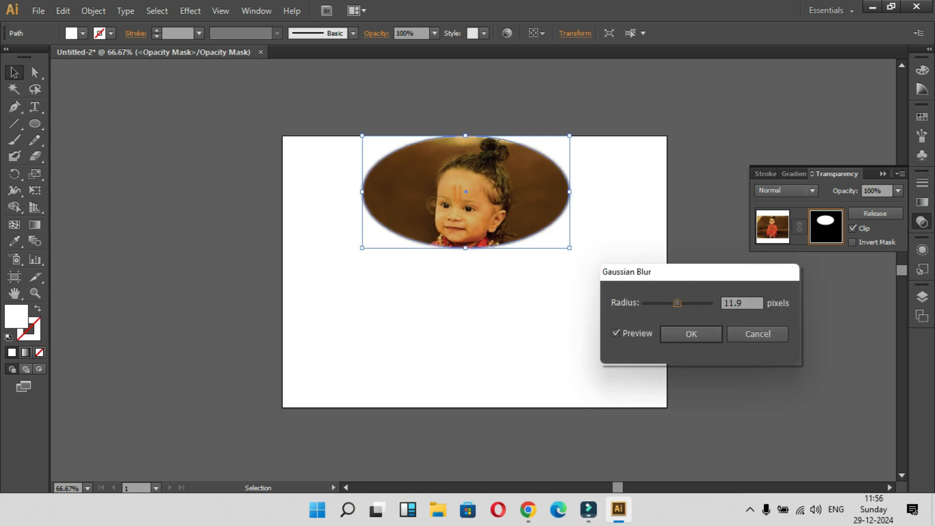
pyautogui.moveTo(677, 303); pyautogui.dragTo(683, 303)
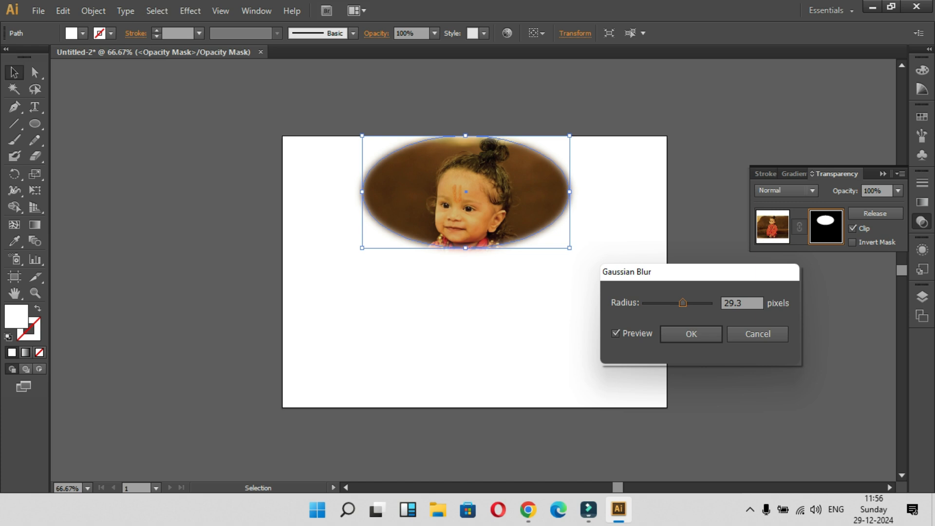
pyautogui.click(692, 334)
pyautogui.click(691, 334)
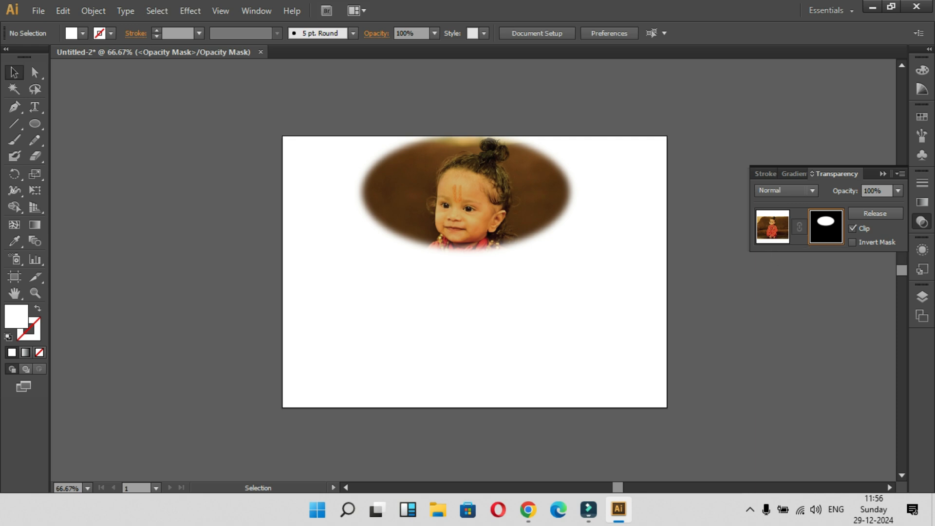
pyautogui.click(772, 232)
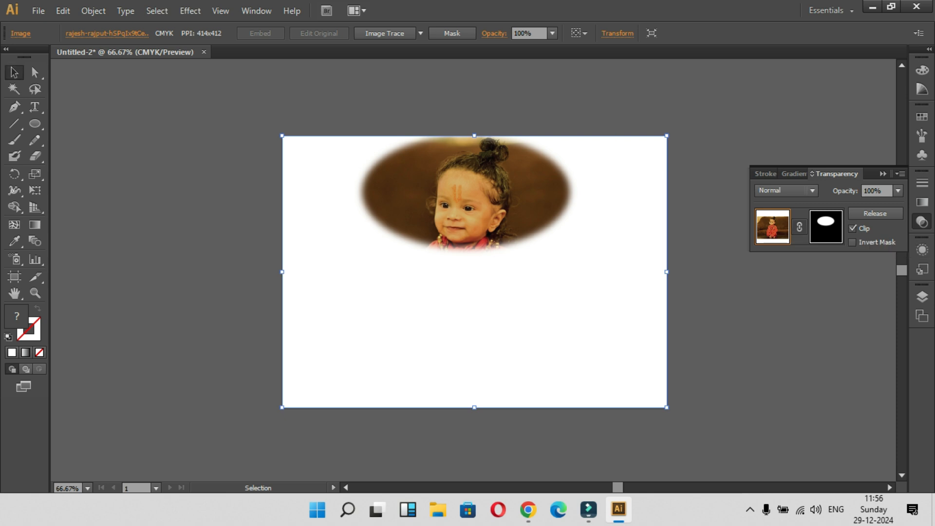
pyautogui.moveTo(444, 203); pyautogui.dragTo(487, 283)
pyautogui.moveTo(541, 333); pyautogui.dragTo(349, 203)
# Step: Draw a rectangle covering the whole artboard and fill it with purple C423E5
pyautogui.click(35, 123)
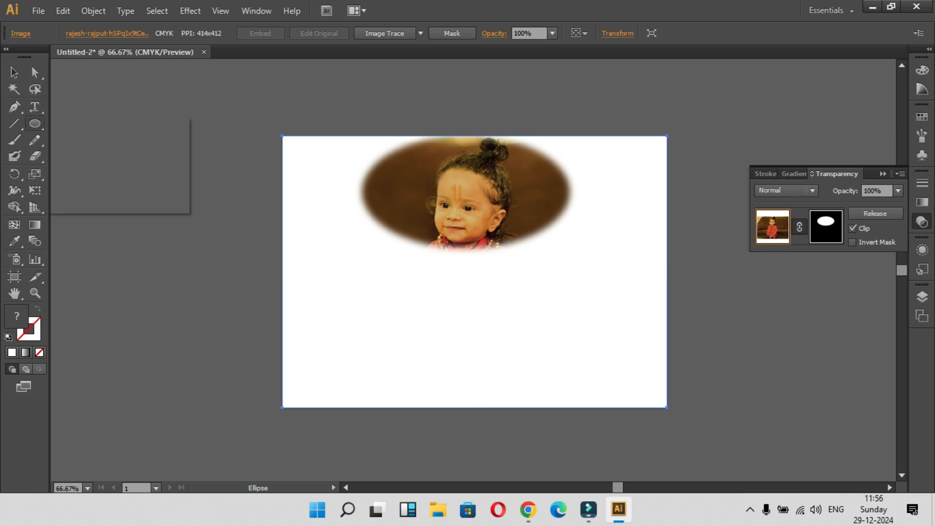
pyautogui.click(87, 123)
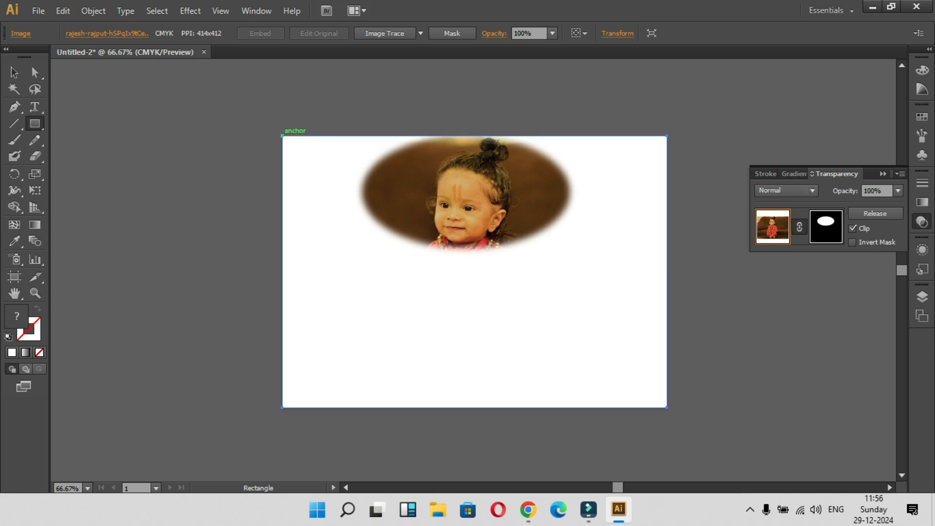
pyautogui.moveTo(282, 136); pyautogui.dragTo(668, 408)
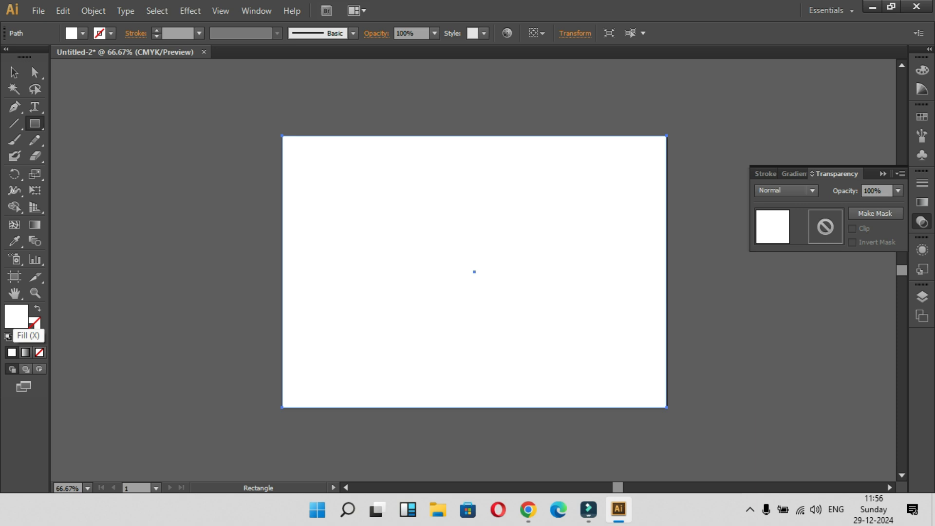
pyautogui.doubleClick(16, 319)
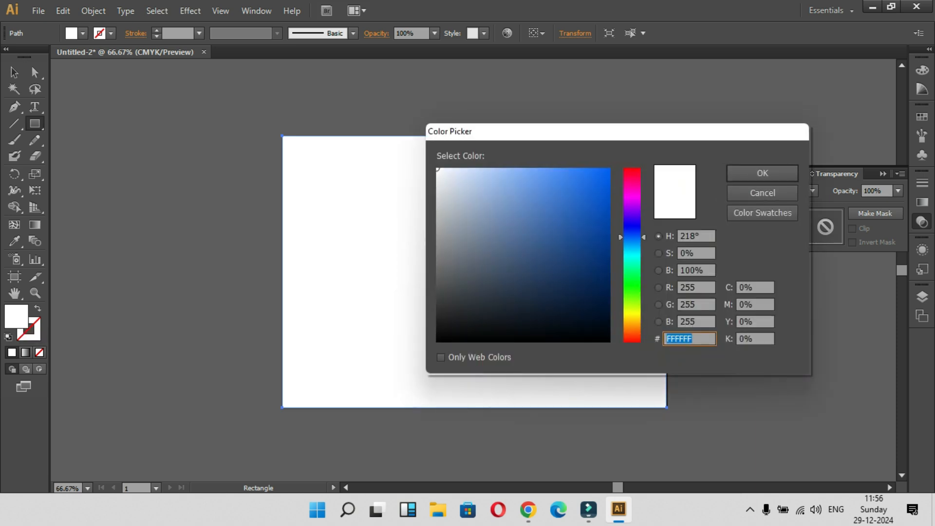
pyautogui.moveTo(632, 237); pyautogui.dragTo(632, 202)
pyautogui.click(584, 184)
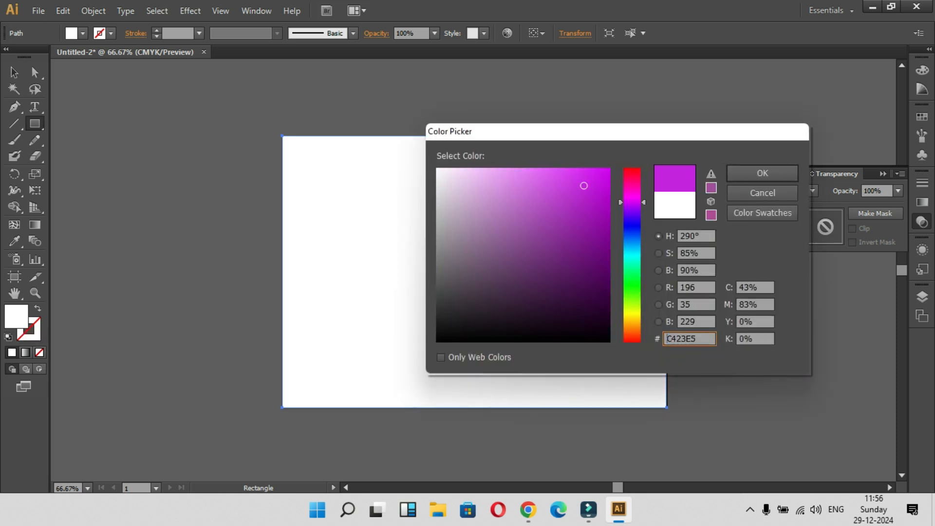
pyautogui.click(762, 173)
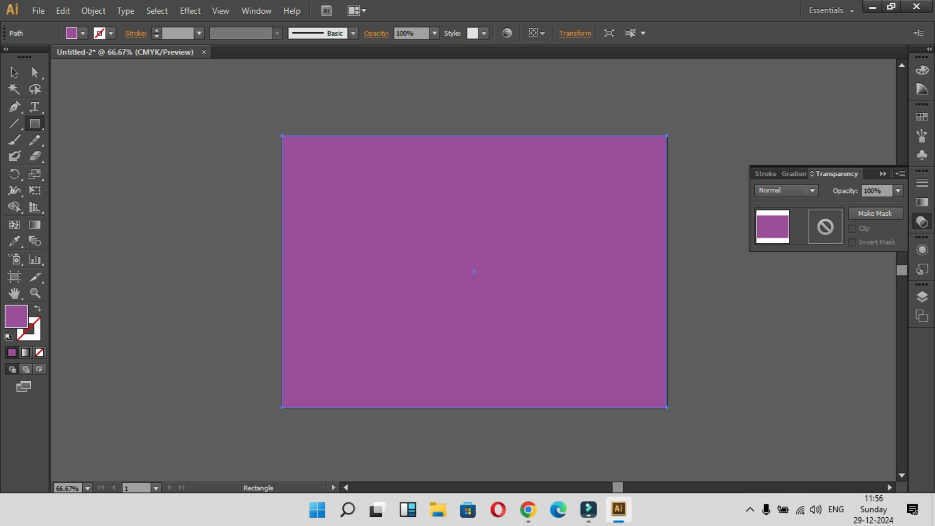
# Step: Send the purple rectangle to the back, behind the masked photo
pyautogui.press('v')
pyautogui.rightClick(380, 223)
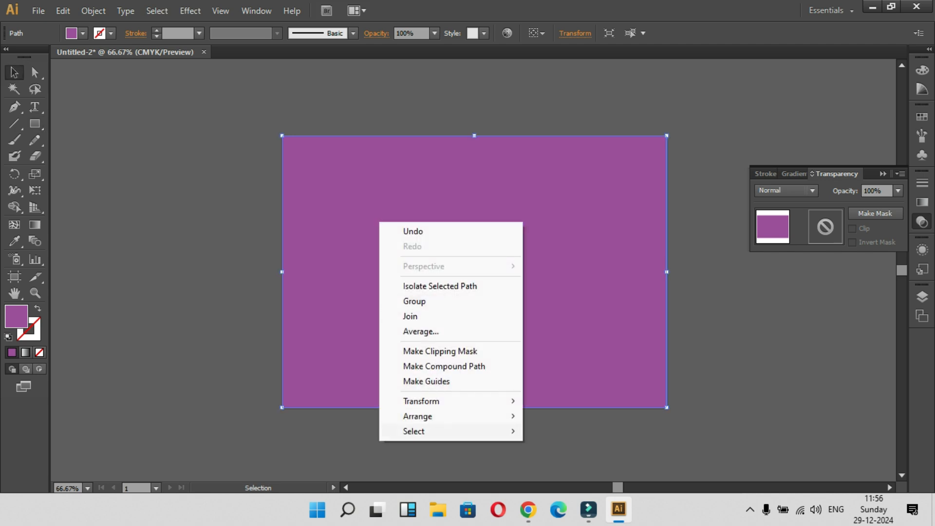
pyautogui.moveTo(414, 431)
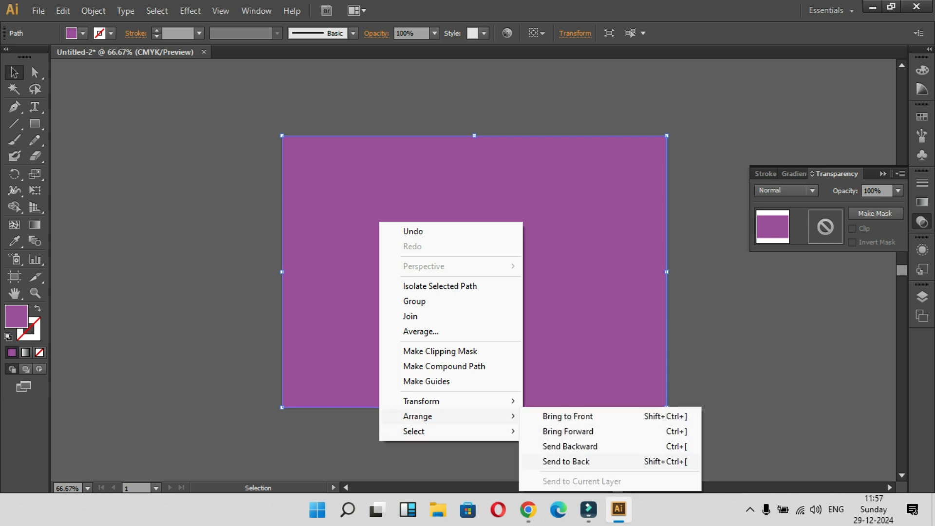
pyautogui.click(566, 461)
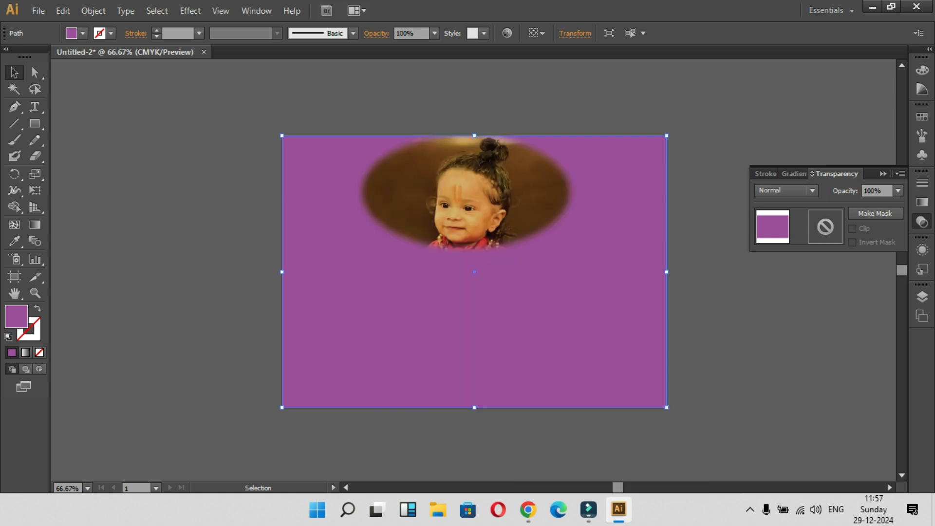
# Step: Move the masked photo down to about the middle of the purple background and deselect it
pyautogui.click(468, 205)
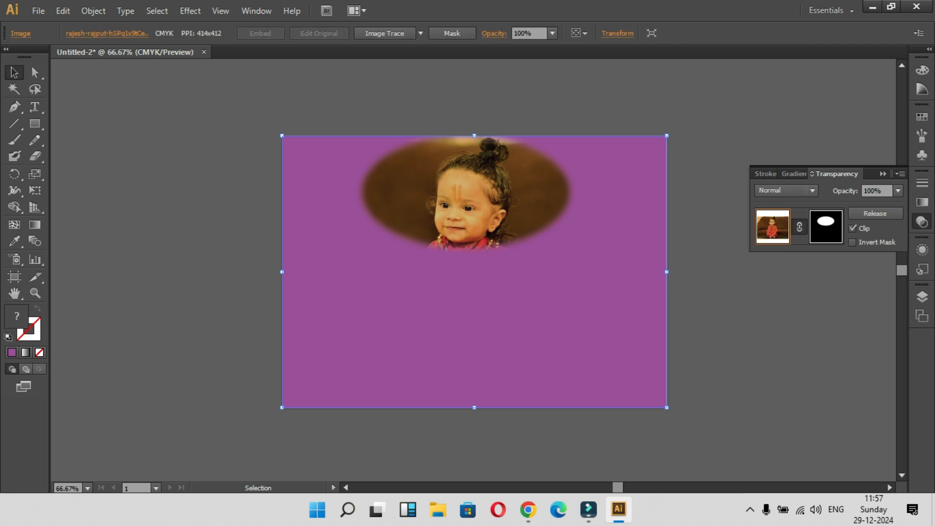
pyautogui.moveTo(520, 219); pyautogui.dragTo(534, 297)
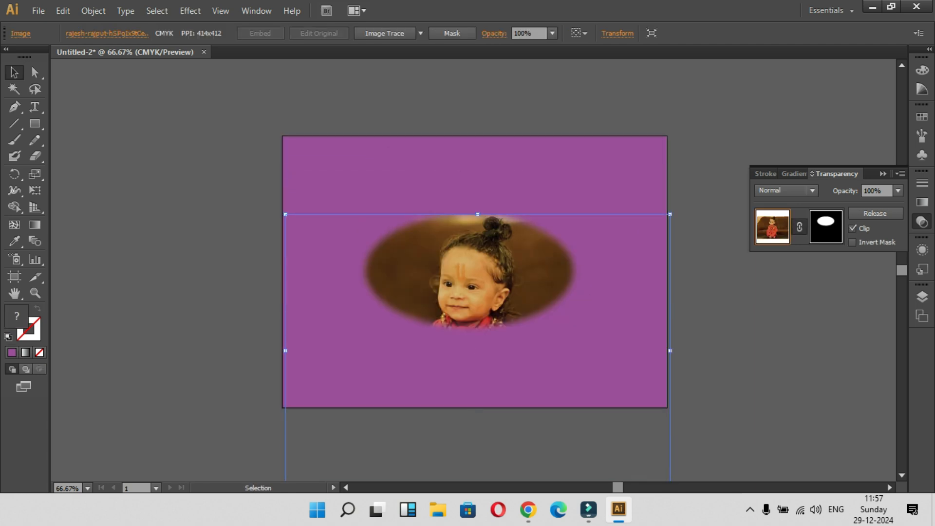
pyautogui.click(719, 318)
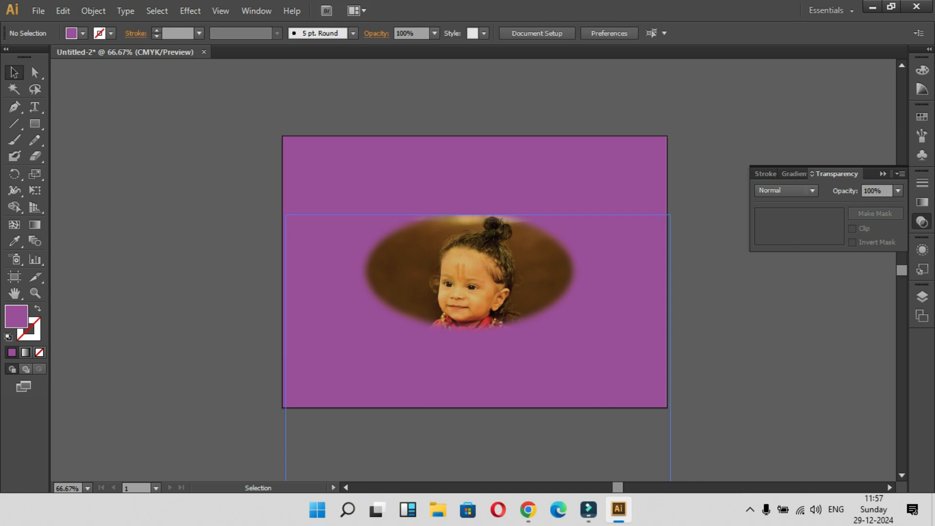